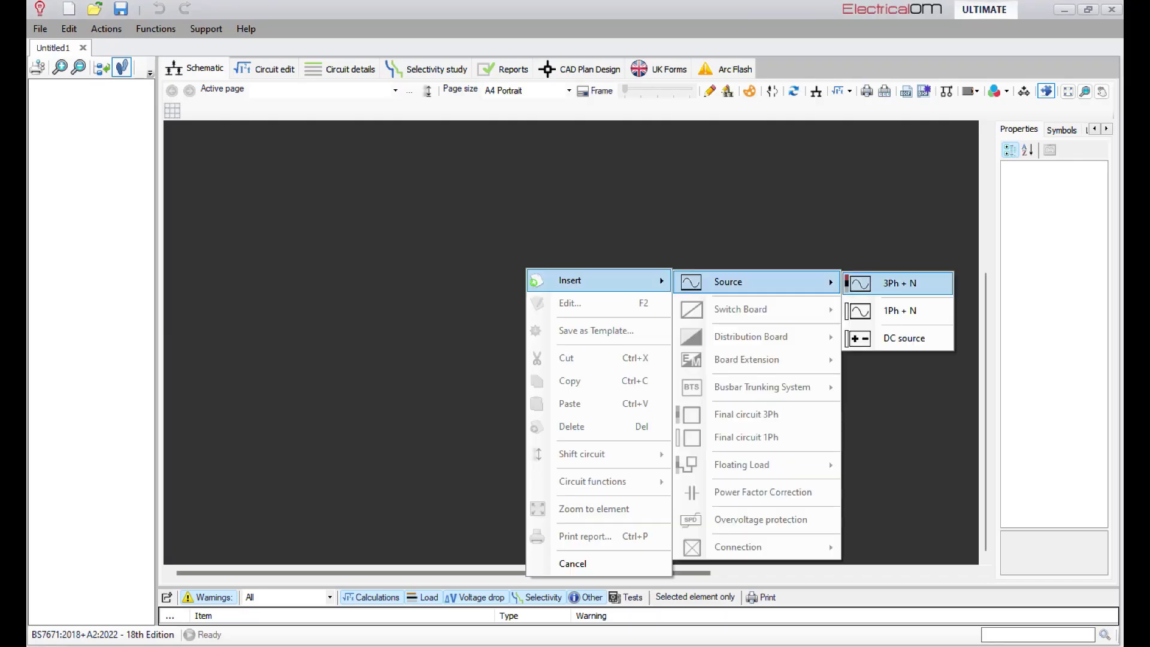
Insert a 3Ph + N source and set its phase-neutral/earth fault impedance Zpn=Ze to 0.2 Ω
click(896, 282)
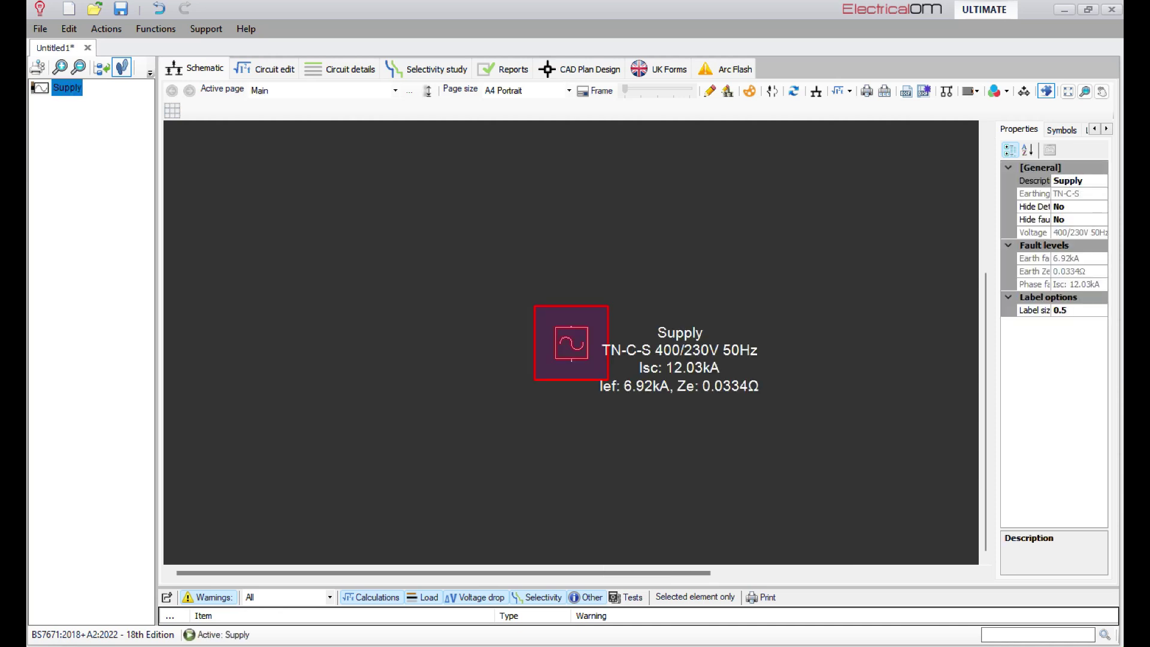
double_click(572, 345)
drag(812, 410, 791, 411)
key(BackSpace)
key(BackSpace)
text(2)
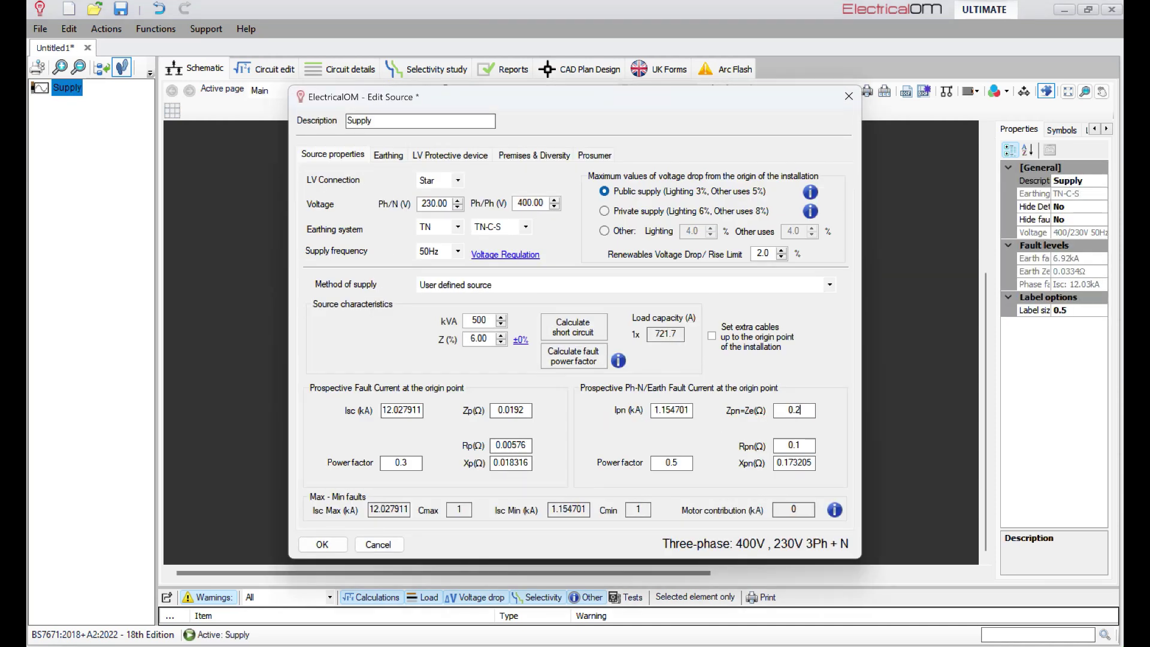
Enable the supply's earthing conductor and set its cross-sectional area to 16 mm²
key(ctrl+Tab)
click(759, 182)
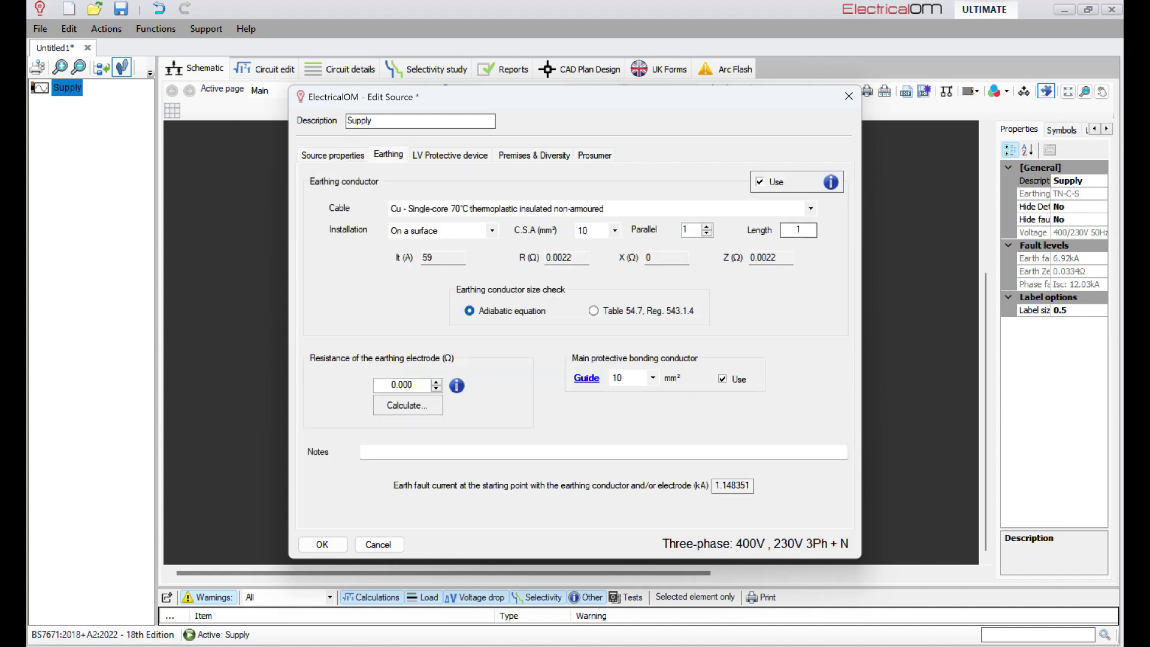
click(614, 230)
click(593, 283)
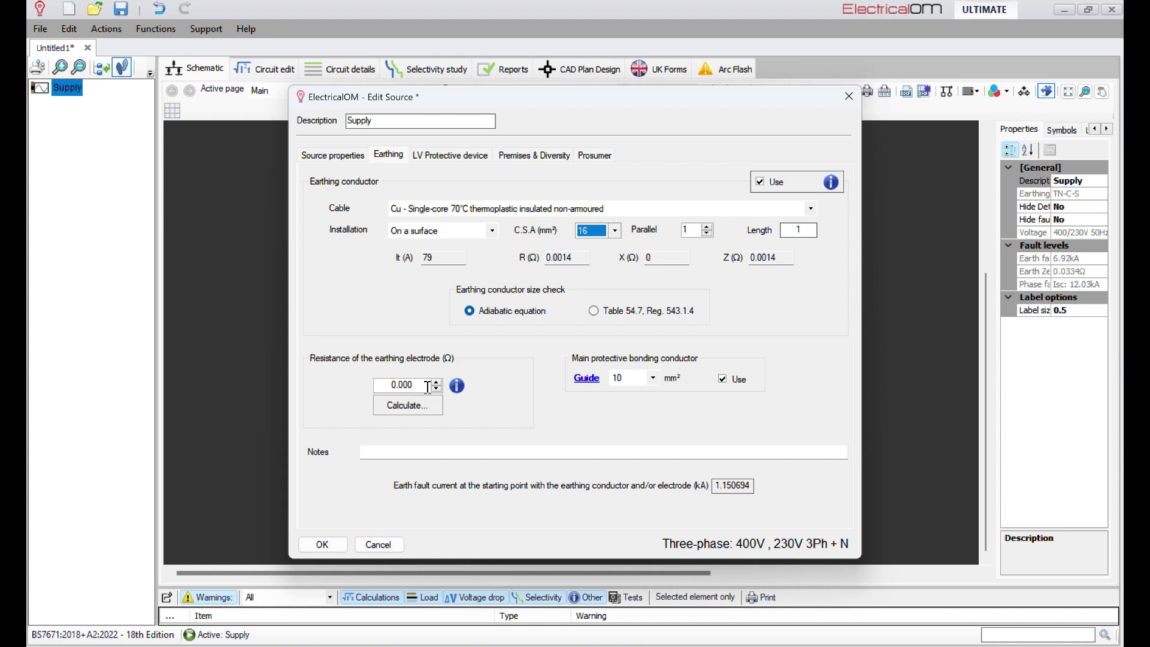
Read the regulation note on the earthing electrode and set the electrode resistance to 65 Ω
click(457, 386)
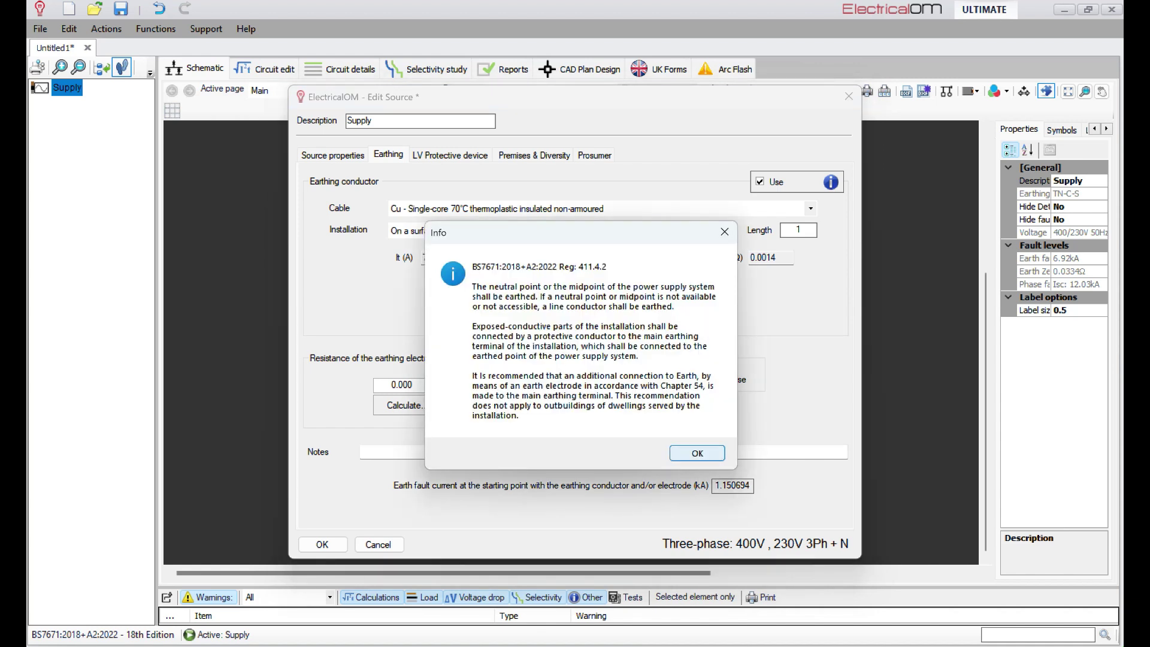
click(697, 452)
drag(391, 385, 426, 385)
text(65)
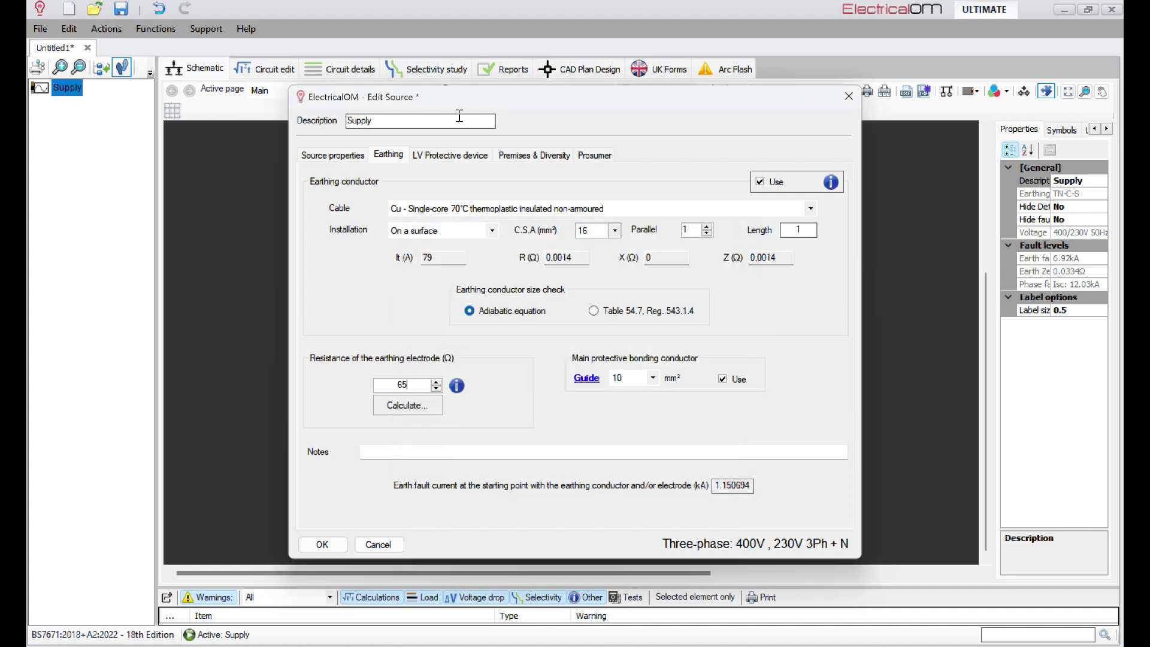
Enable the meter tails conductor for the supply and set its cross-sectional area to 25 mm²
click(449, 154)
click(774, 180)
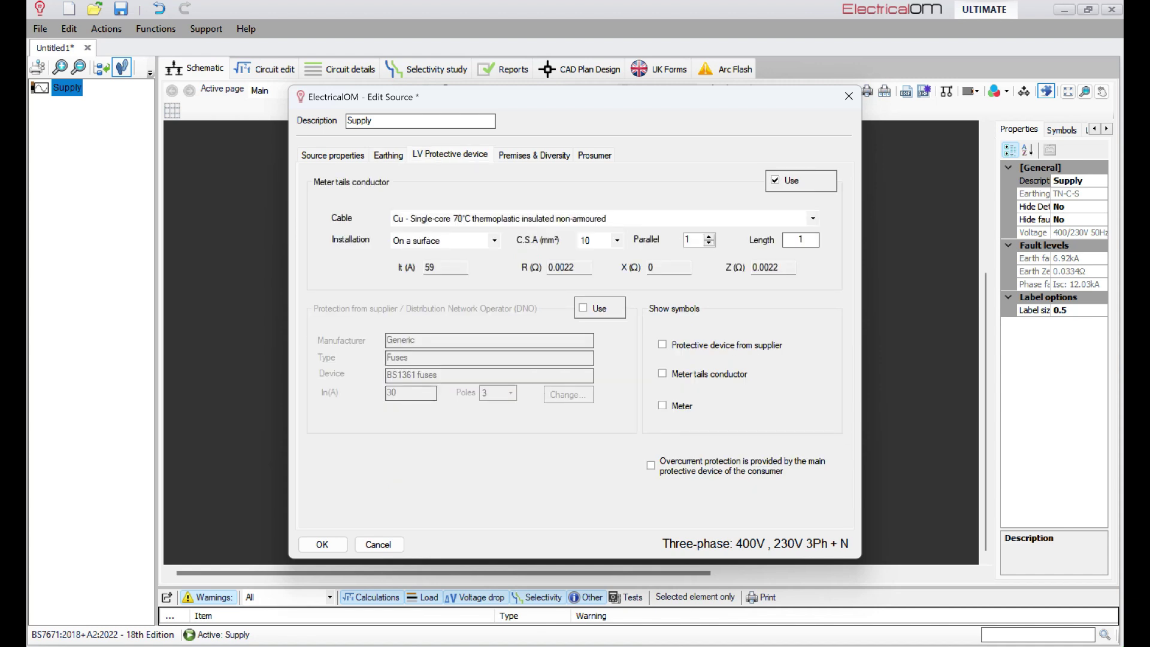
click(616, 240)
click(598, 305)
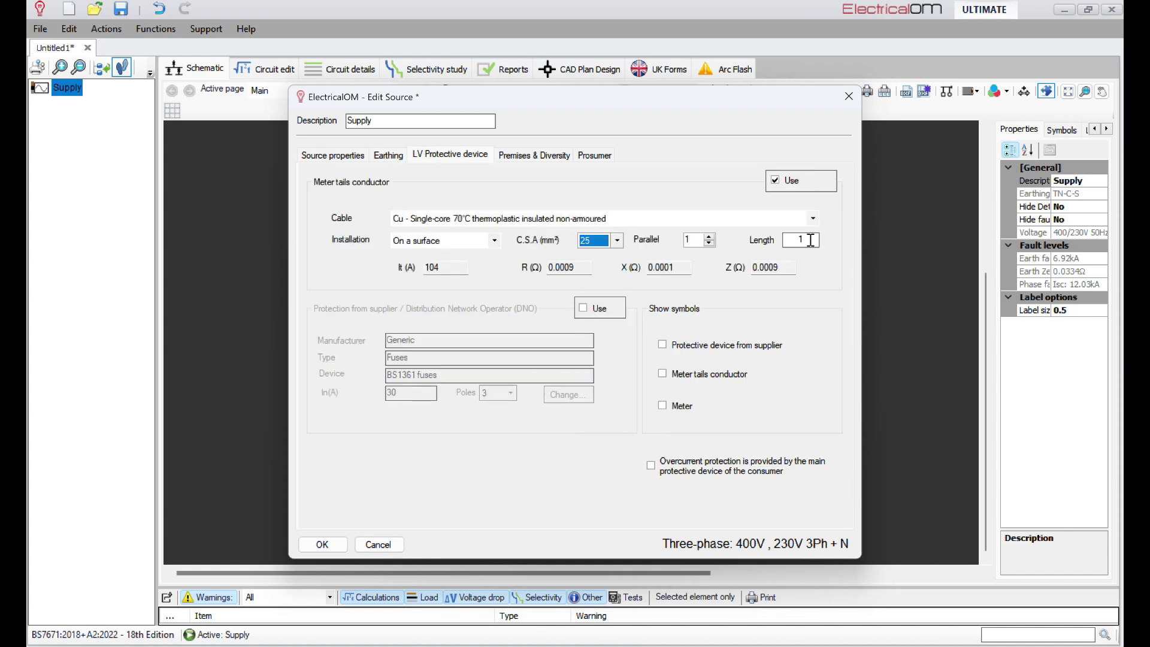
Enable the supplier (DNO) protection and select a Generic BS1361 Type II fuse rated 100 A
click(584, 308)
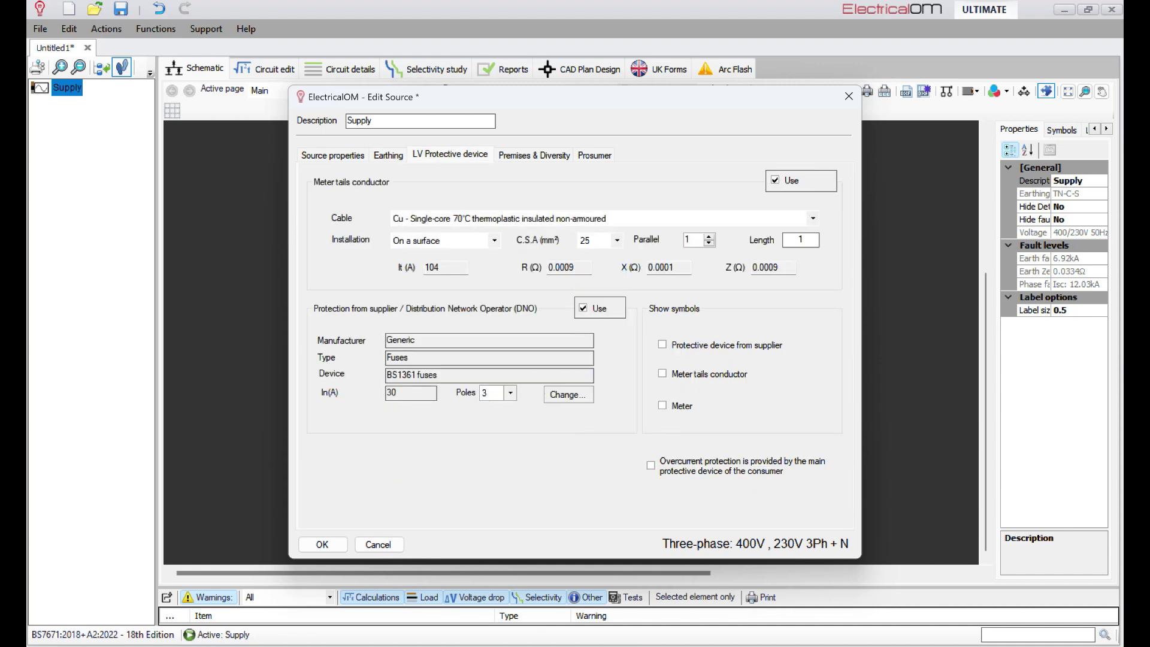
click(568, 394)
click(768, 313)
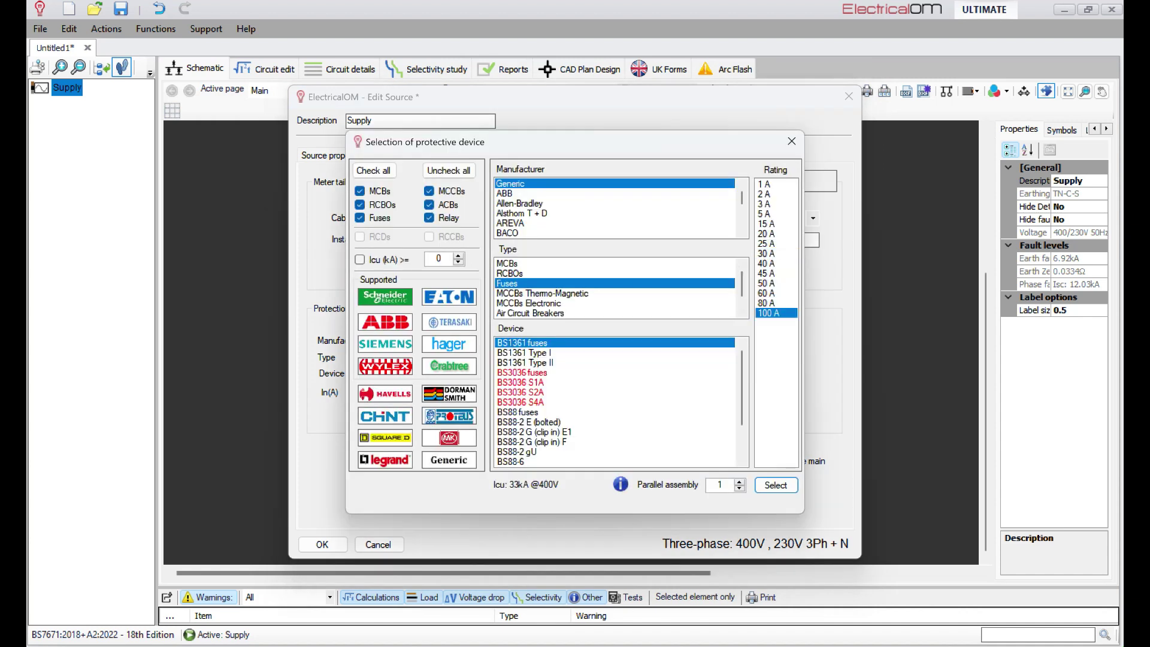
click(522, 372)
click(524, 363)
click(774, 484)
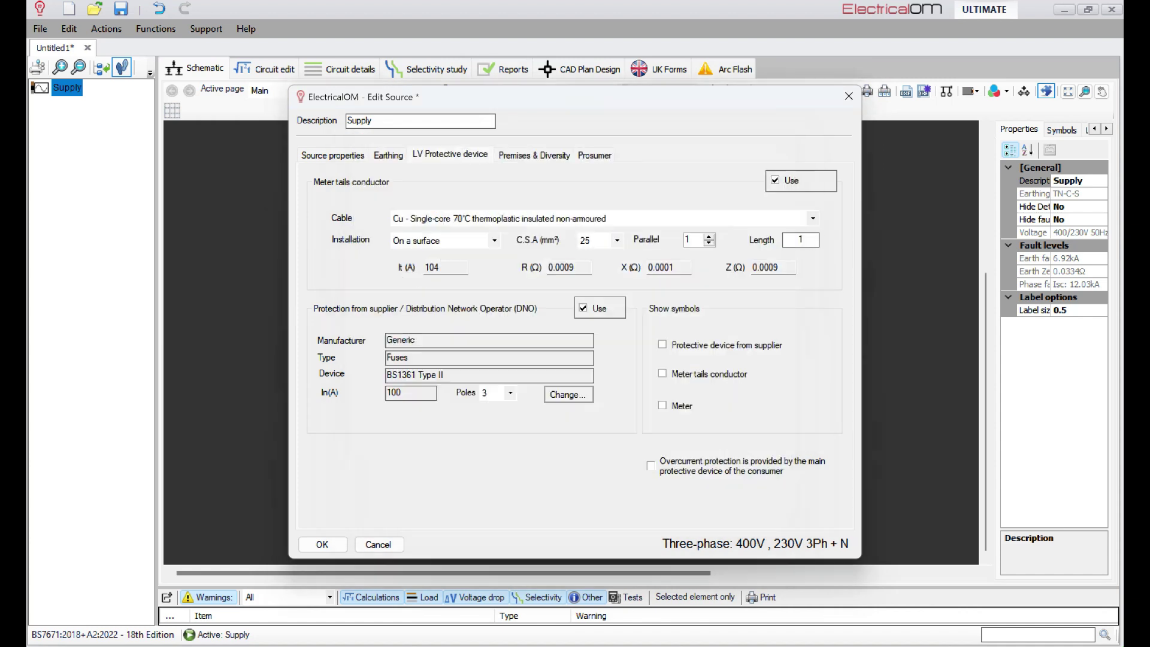
Turn on the schematic symbols for the supplier's protective device, the meter tails conductor and the meter
key(Tab)
key(space)
key(Tab)
key(space)
Choose Individual house hold as the supply's premises type
key(ctrl+Tab)
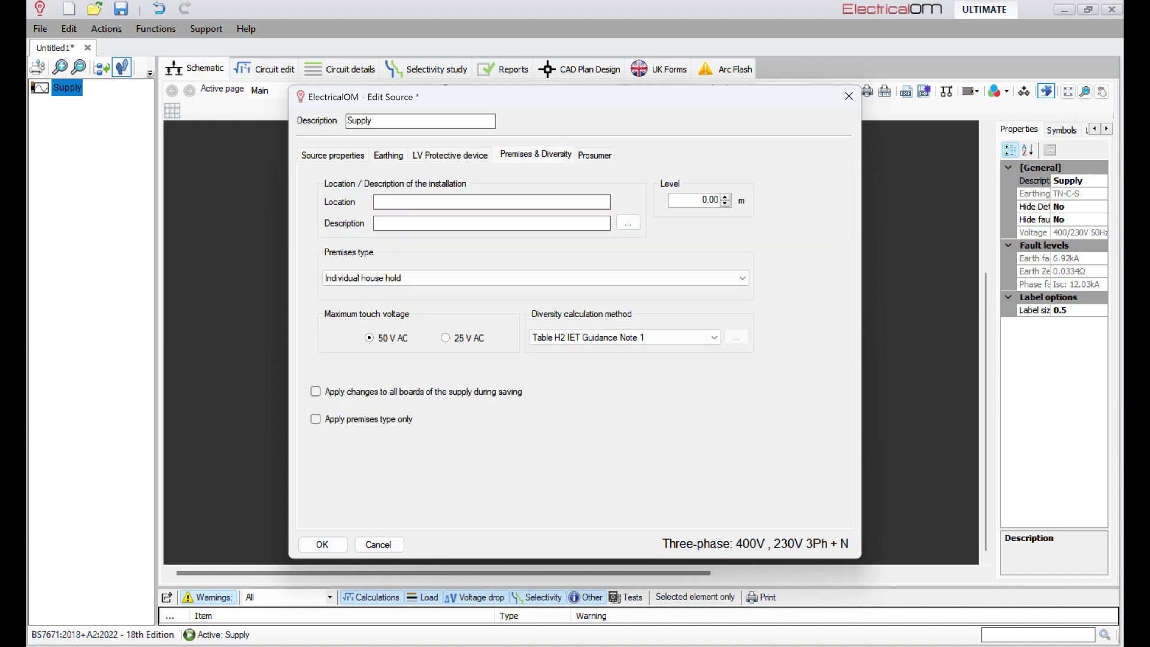
key(alt+Down)
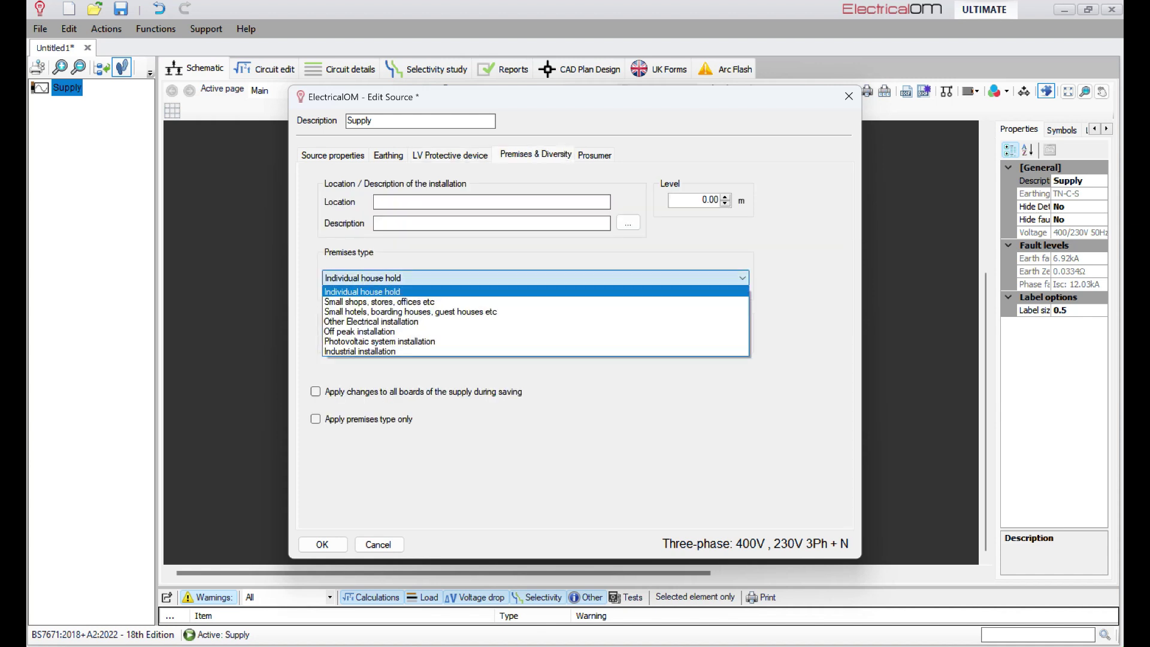
key(Return)
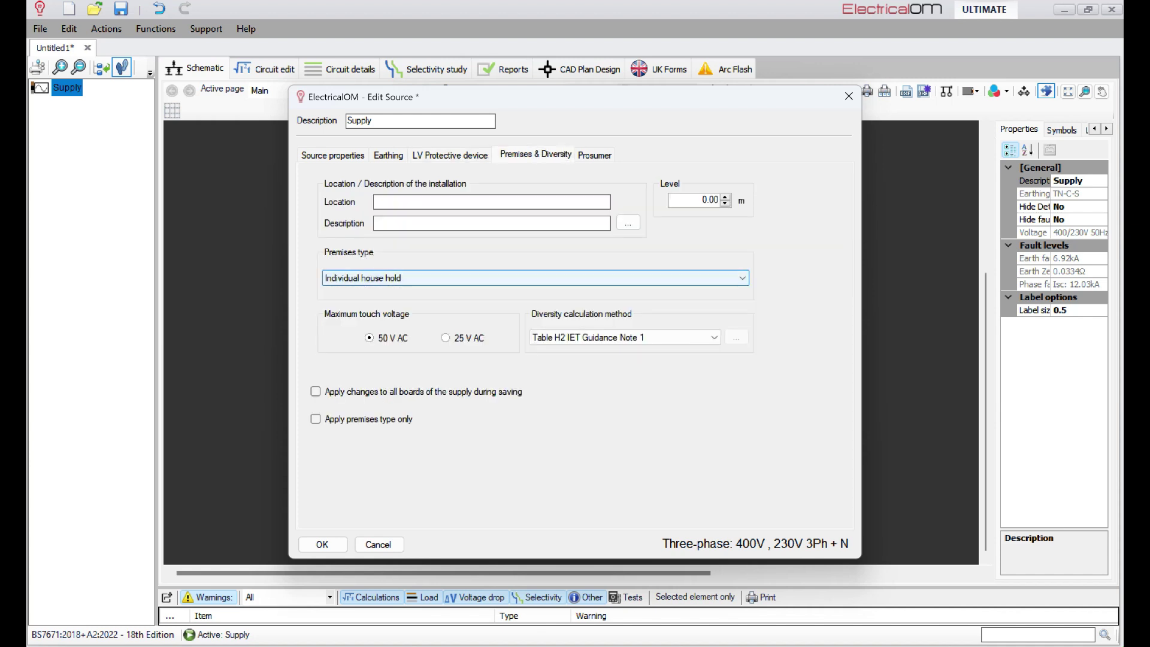
Enable the Prosumer option for the supply and confirm the source settings
key(ctrl+Tab)
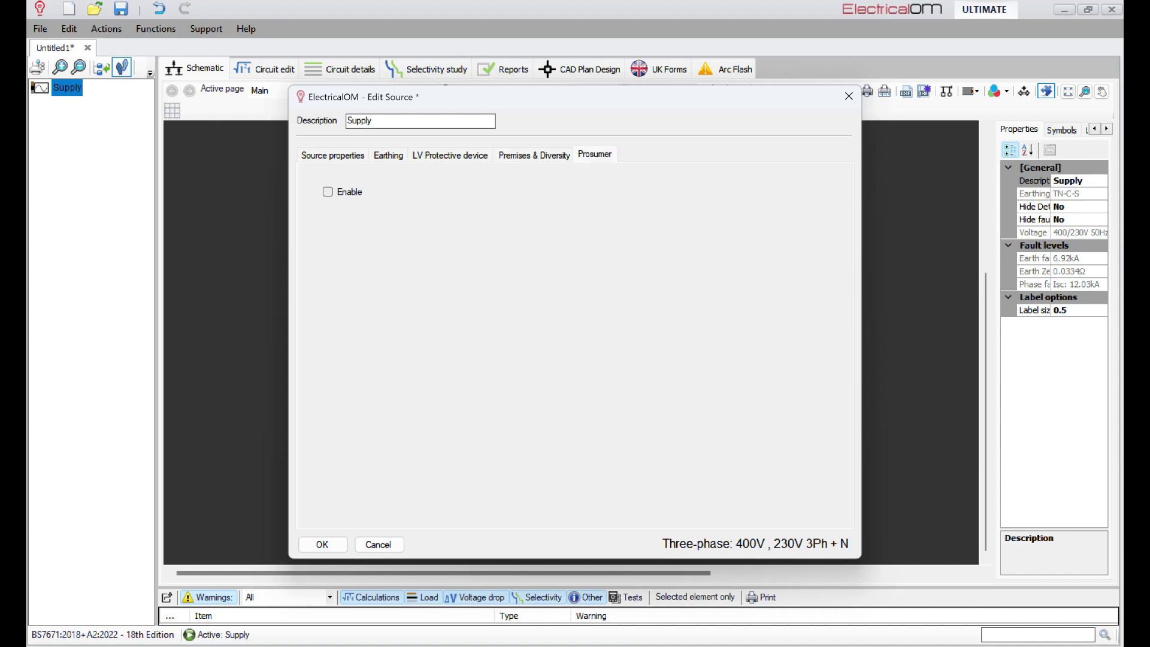
click(327, 192)
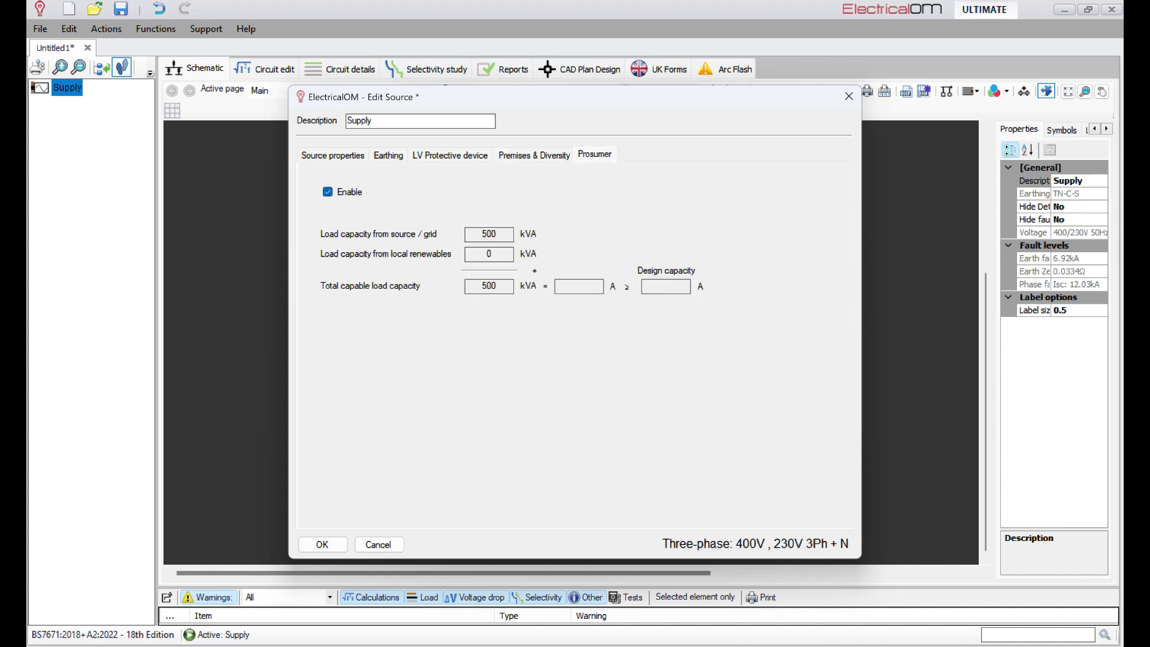
key(ctrl+Tab)
key(Return)
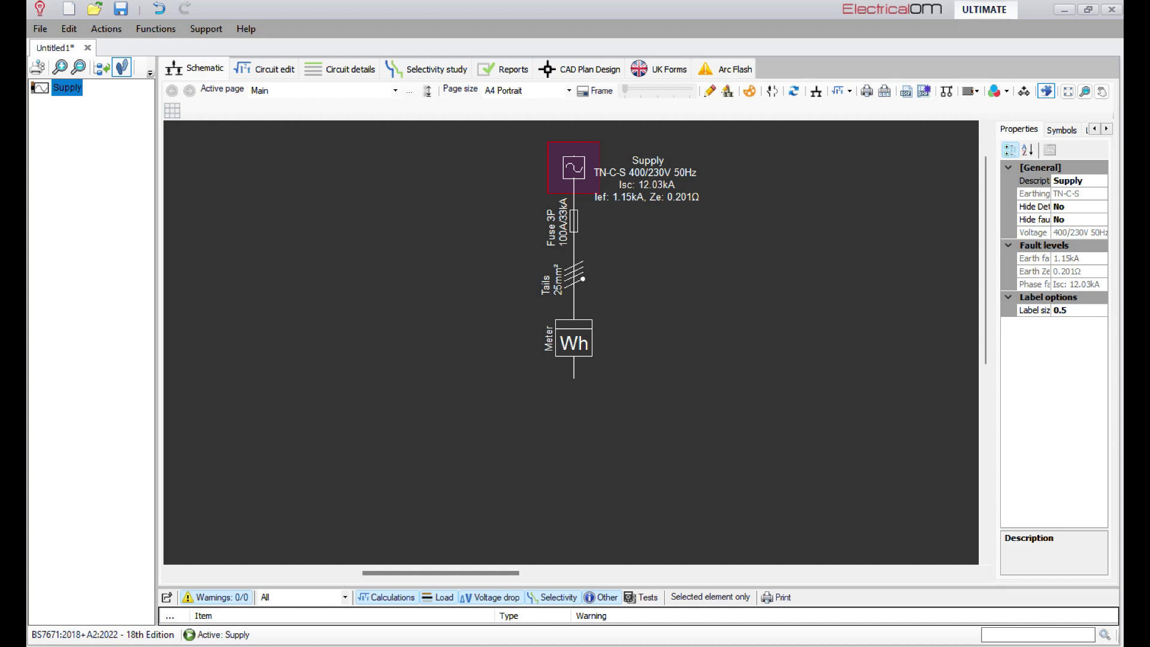
Insert a three-phase distribution board downstream of the supply's meter
right_click(574, 312)
mouse_move(646, 324)
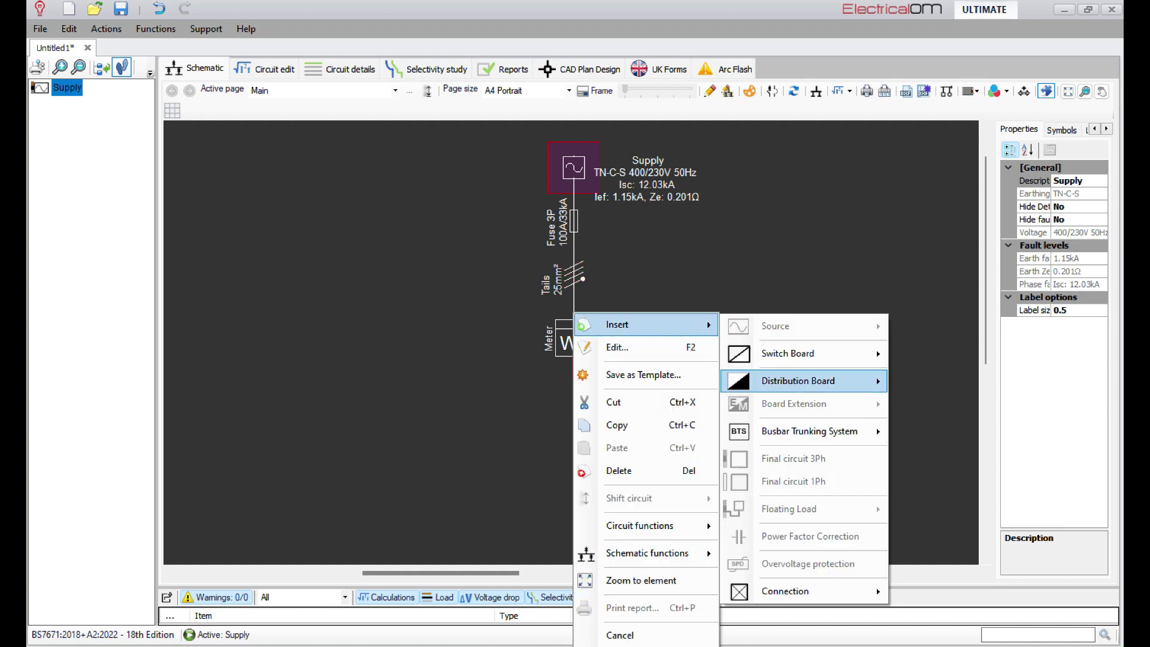
mouse_move(796, 380)
click(934, 382)
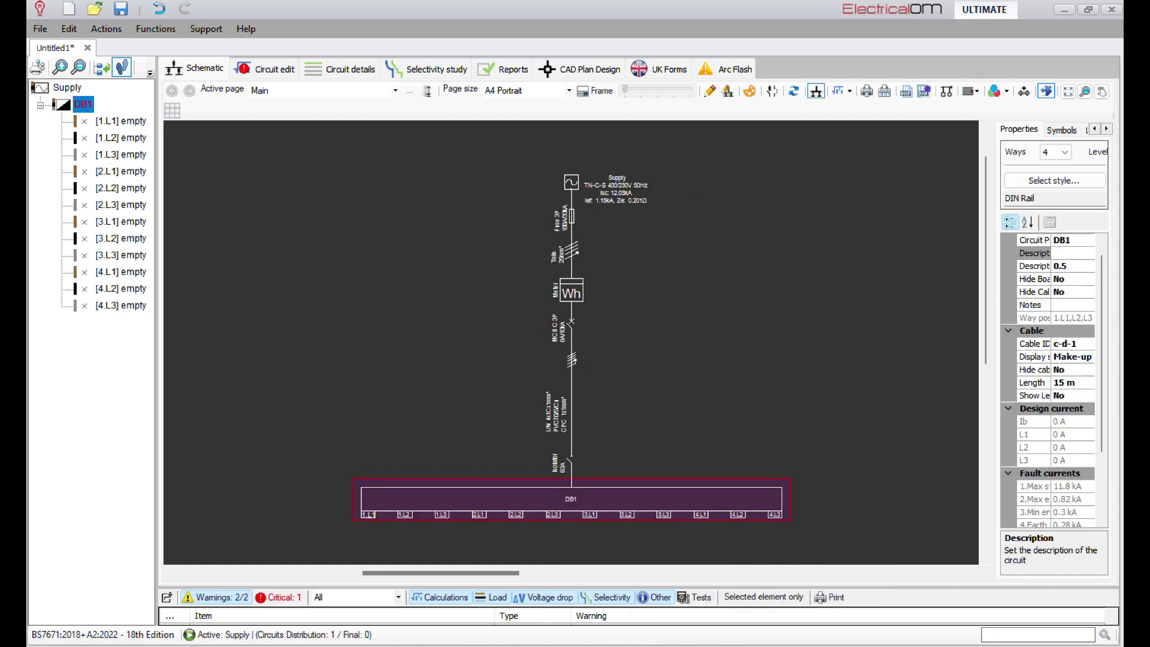
Set DB1's supply cable to a length of 1 m and a cross-sectional area of 25 mm²
scroll(790, 337, down, 1)
double_click(612, 395)
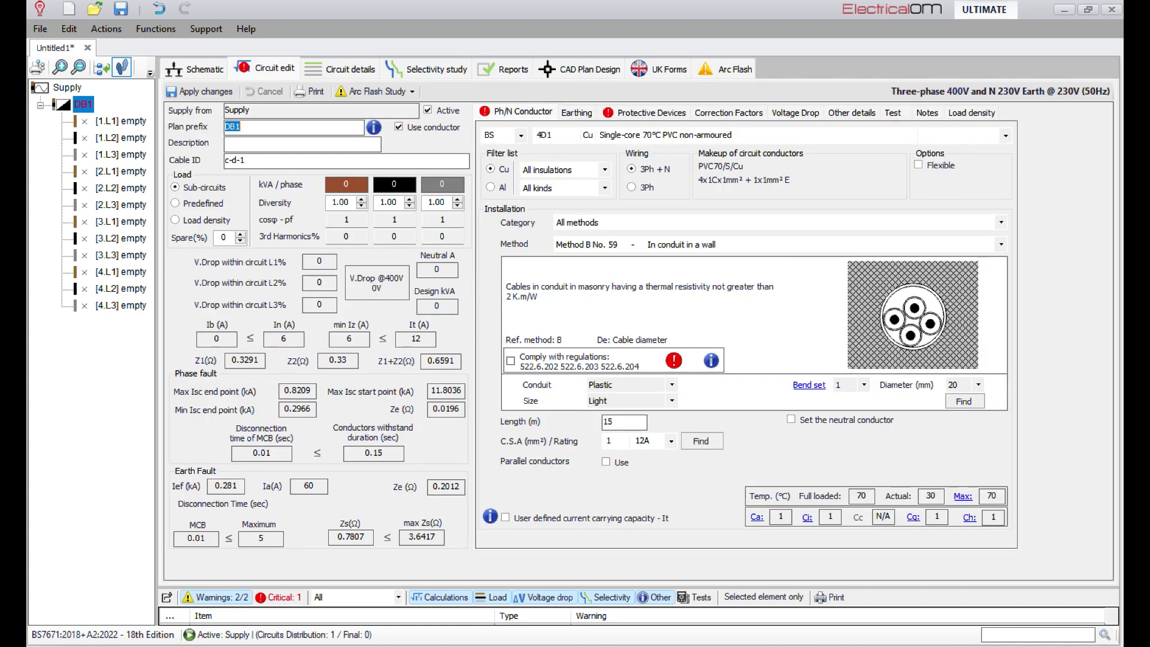
double_click(634, 424)
text(1)
click(650, 441)
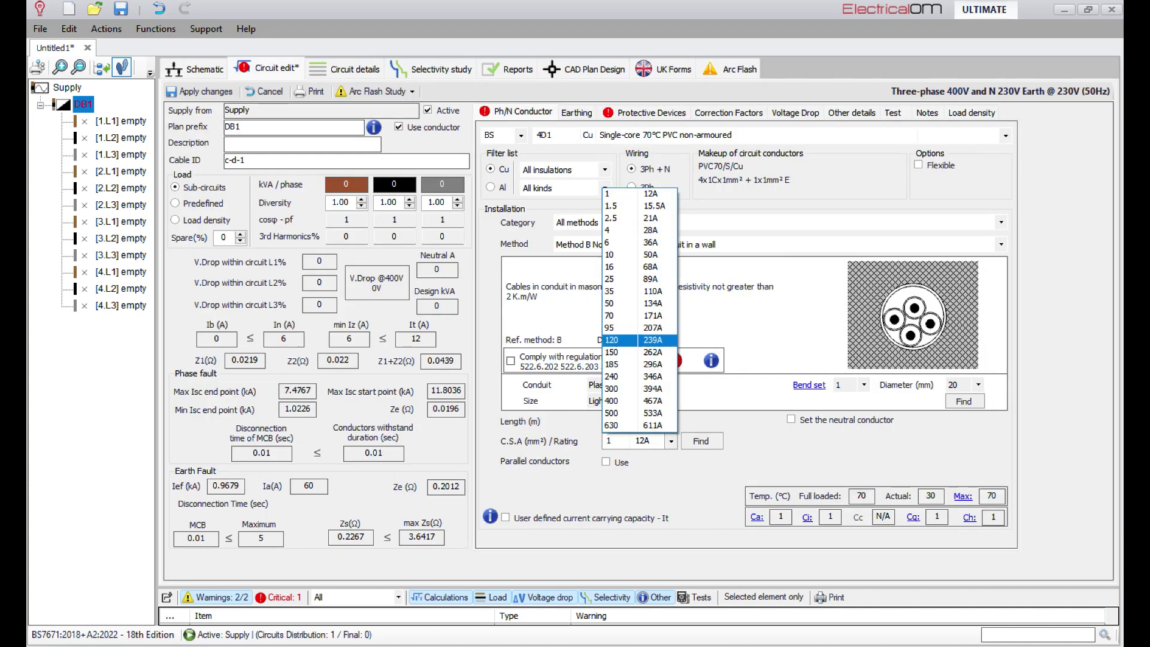
click(639, 280)
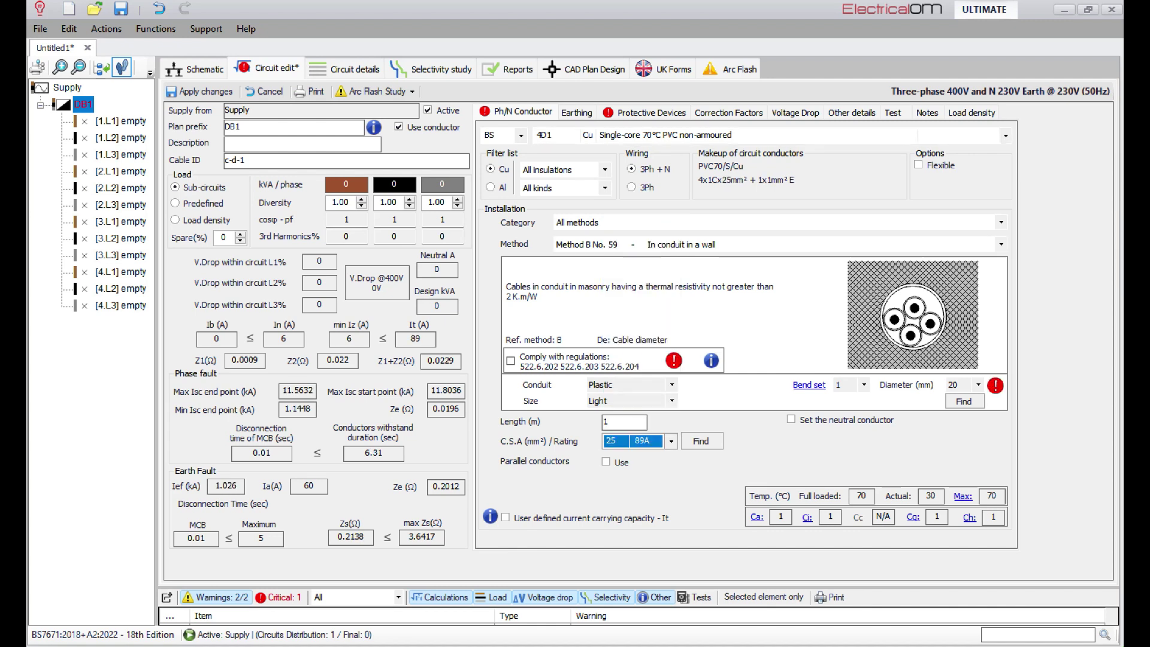
Set the DB1 cable's installation method to Method F No. 31, on a perforated cable tray flat touching
click(774, 244)
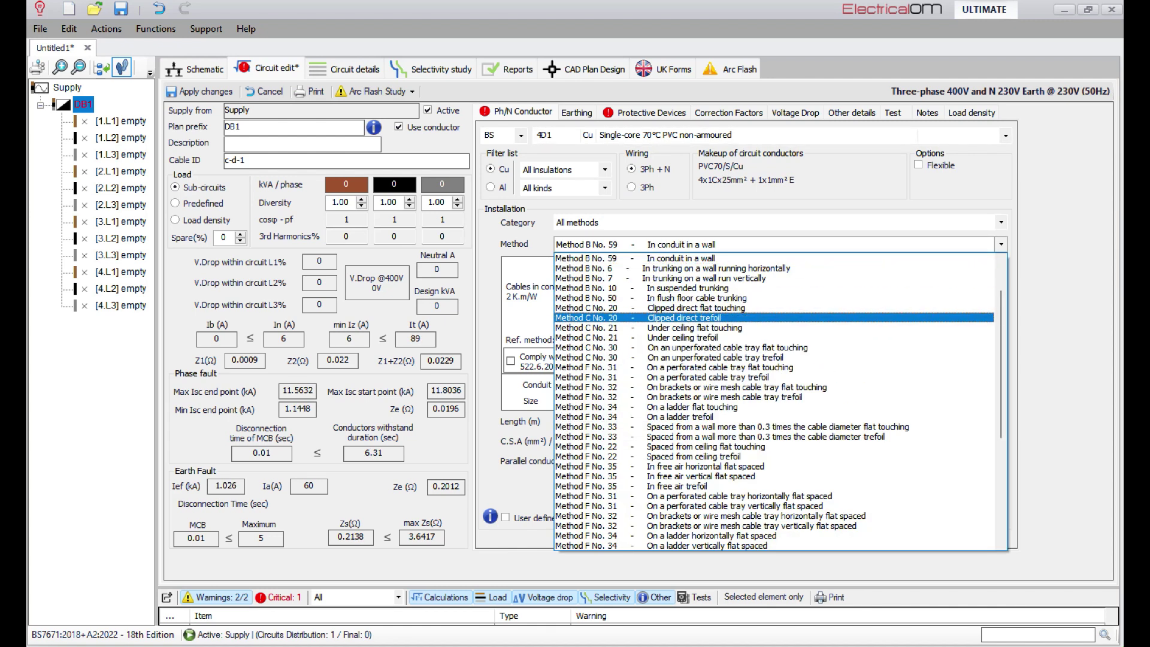
key(Down)
key(Down)
key(Down)
key(Down)
key(Down)
key(Down)
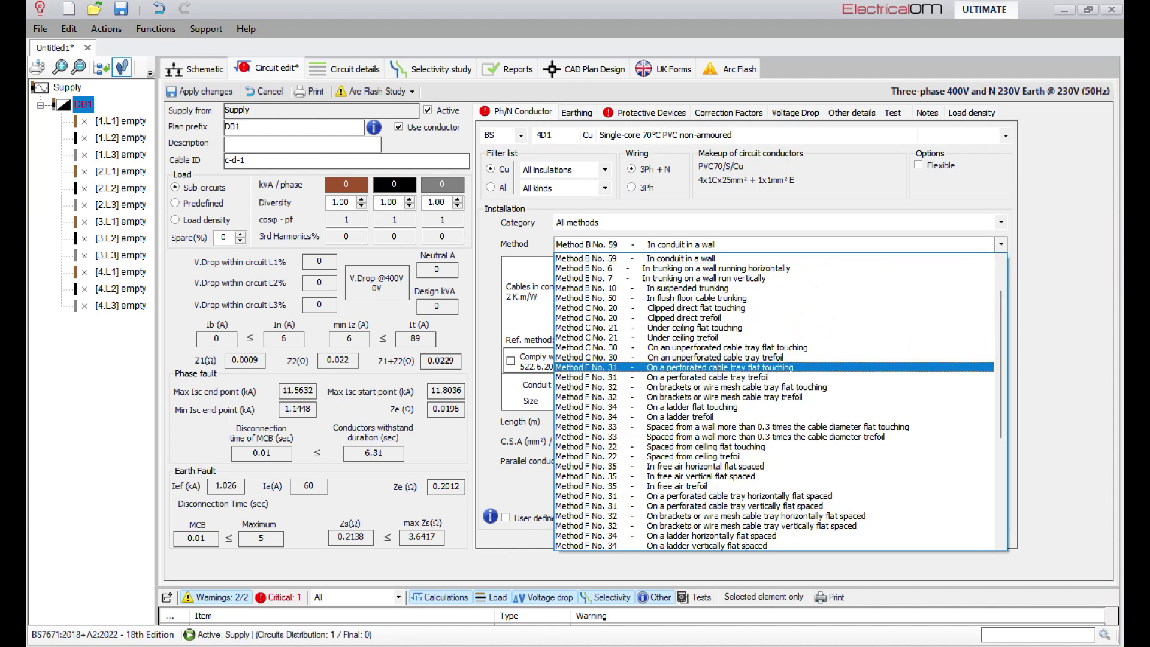
key(Up)
key(Return)
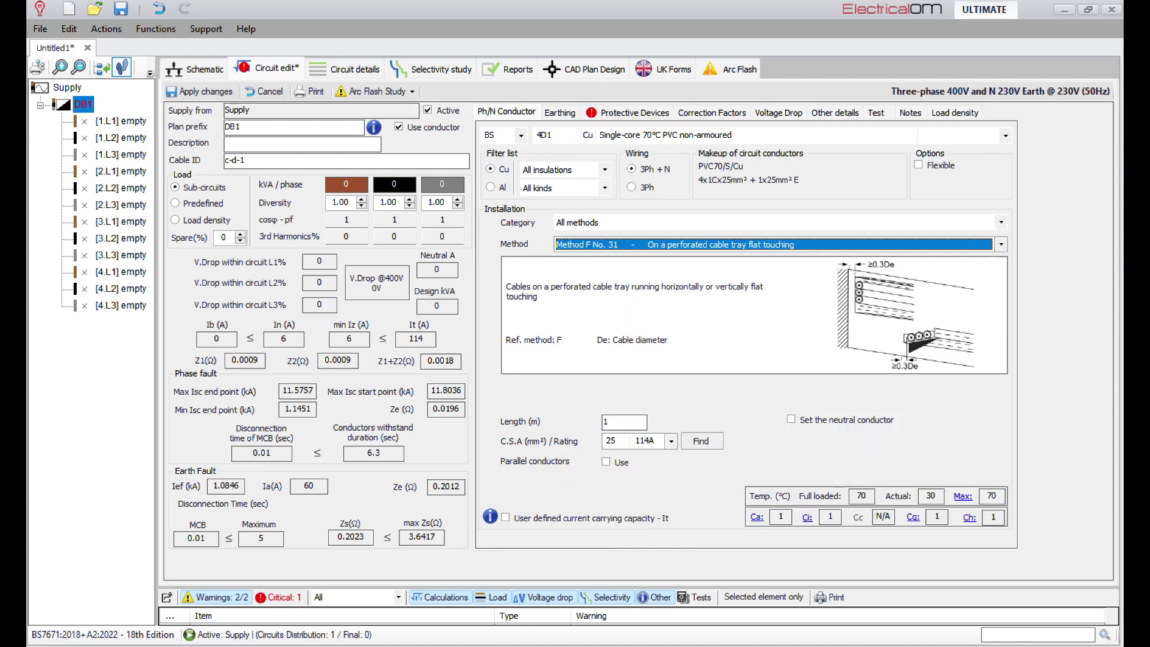
Review DB1's earthing arrangement and the cross-sectional areas available for the separate protective conductor
click(559, 112)
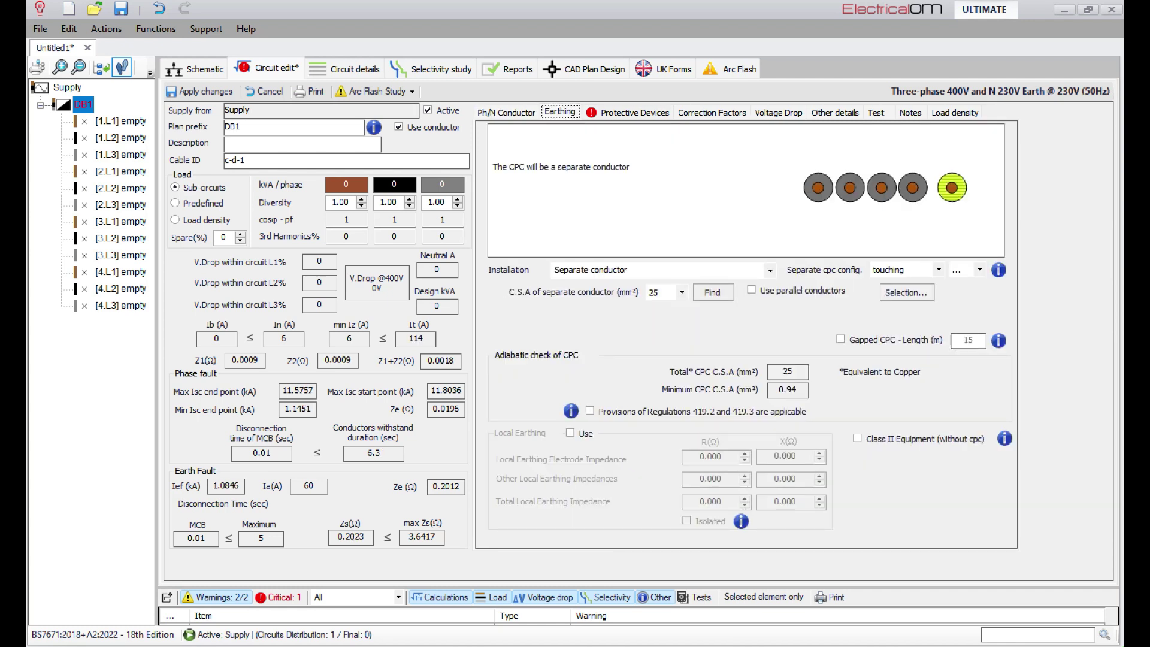
key(Right)
key(Left)
click(681, 292)
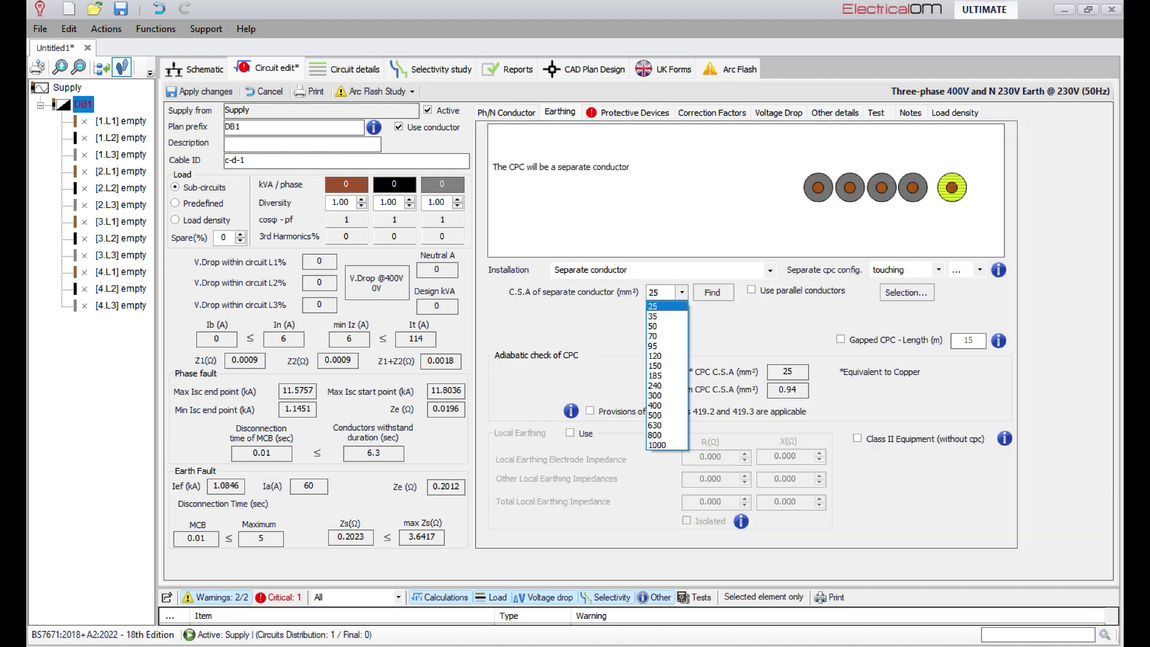
key(Escape)
Remove the overcurrent protection device from DB1's circuit protection and return to the schematic with the change applied
key(ctrl+Tab)
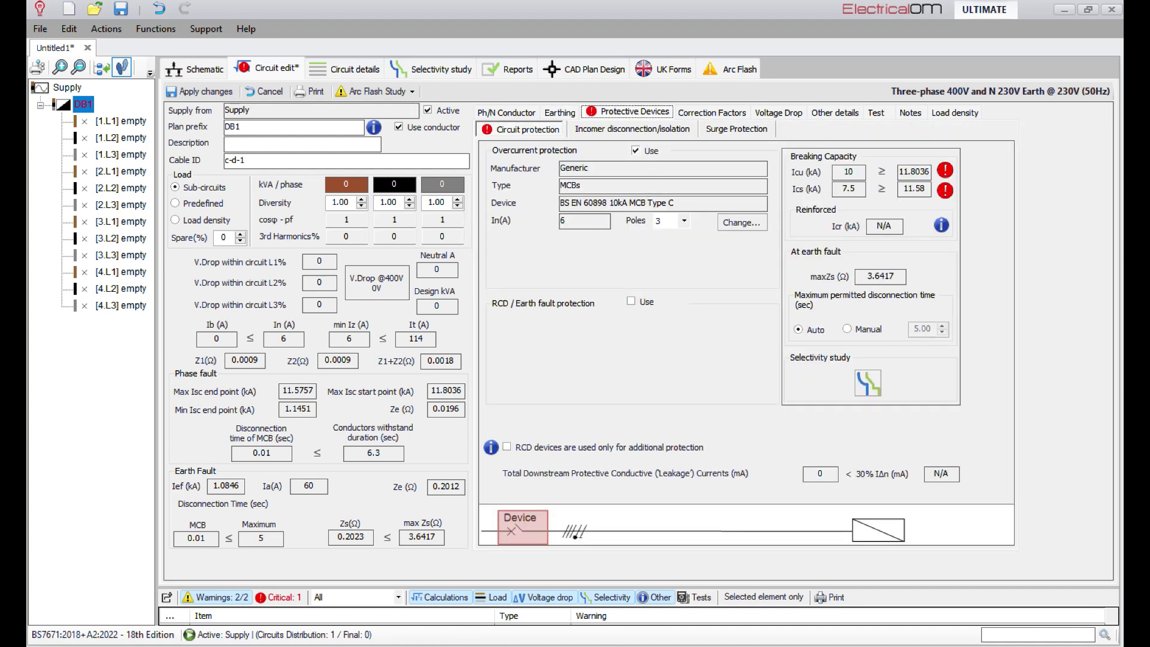
click(635, 150)
click(698, 393)
click(194, 69)
click(522, 386)
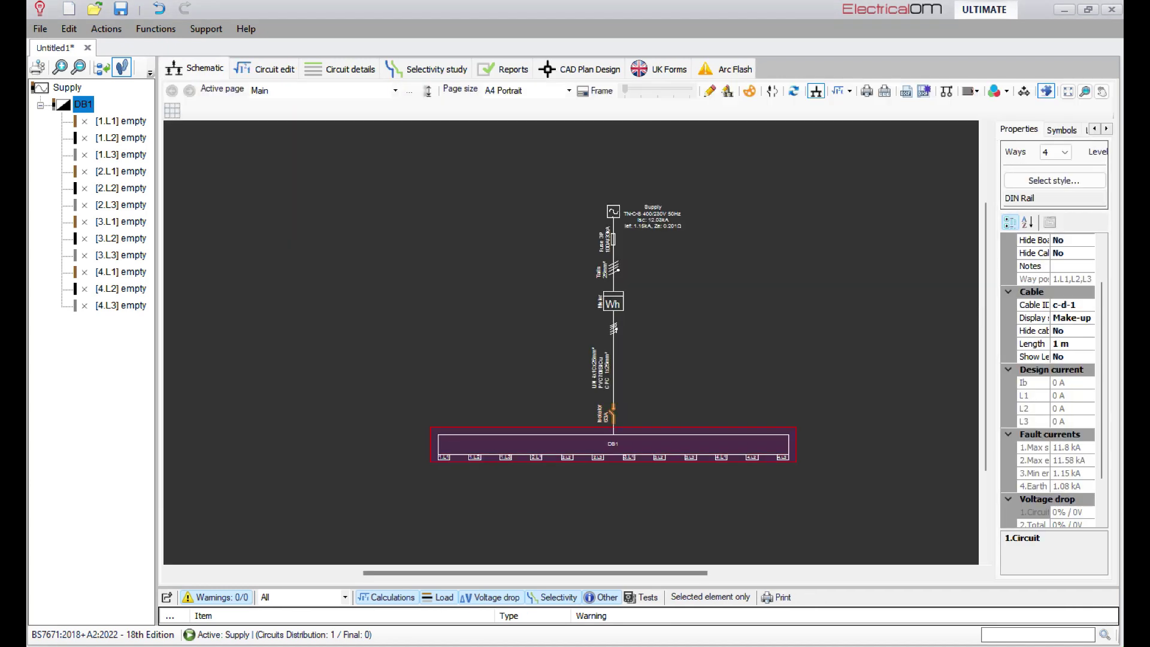
Remove the incomer isolator from DB1 and apply the change to the schematic
key(ctrl+Tab)
click(658, 424)
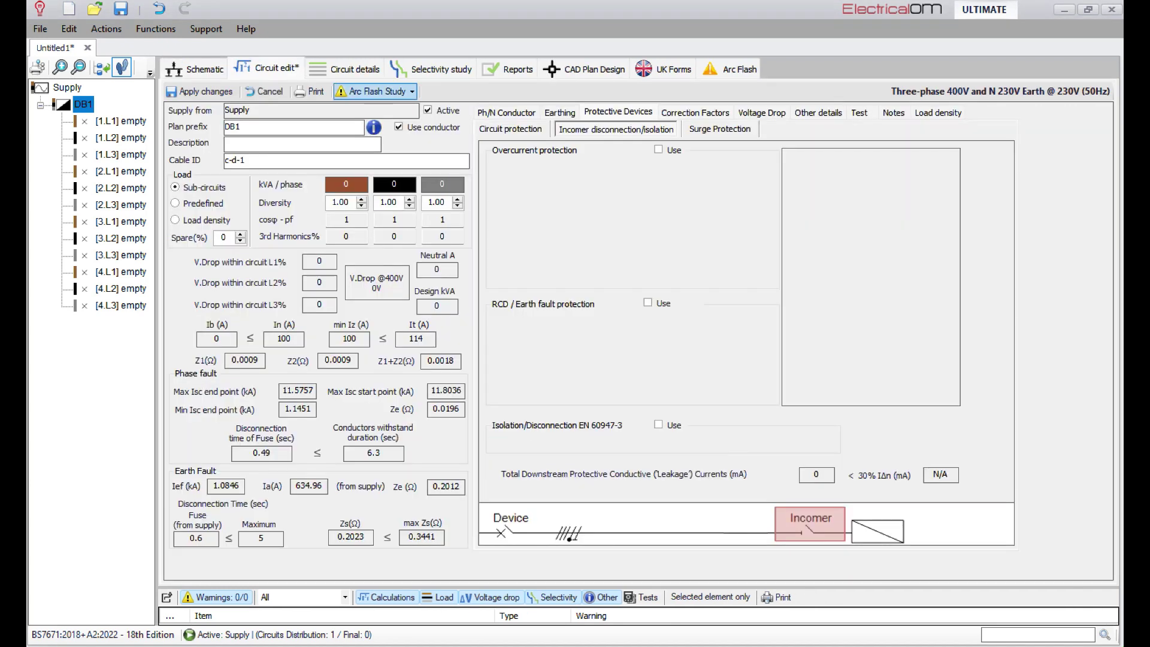
click(195, 69)
click(522, 386)
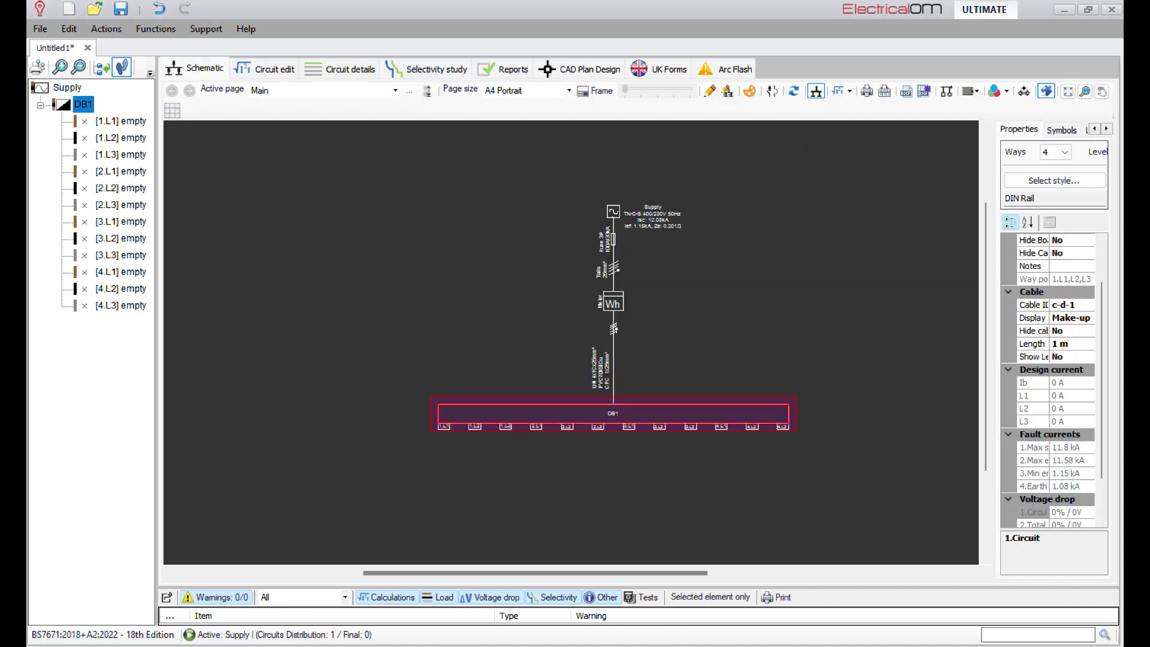
Insert a 3Ph Solar PV Inverter connection on distribution board DB1
right_click(473, 414)
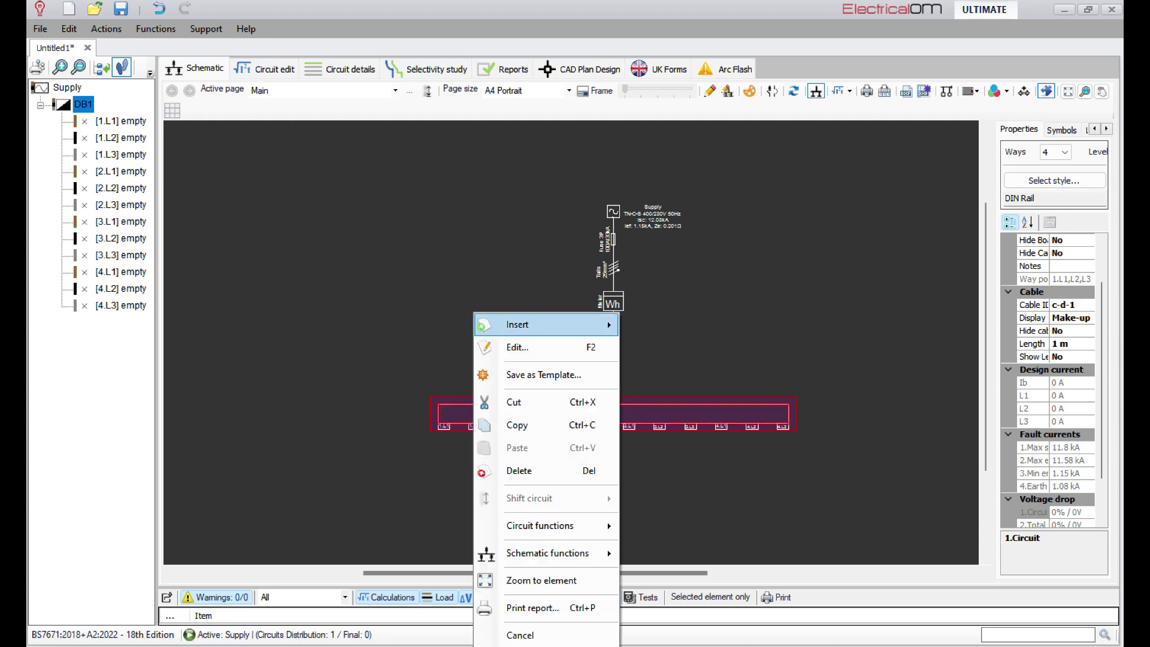
mouse_move(539, 324)
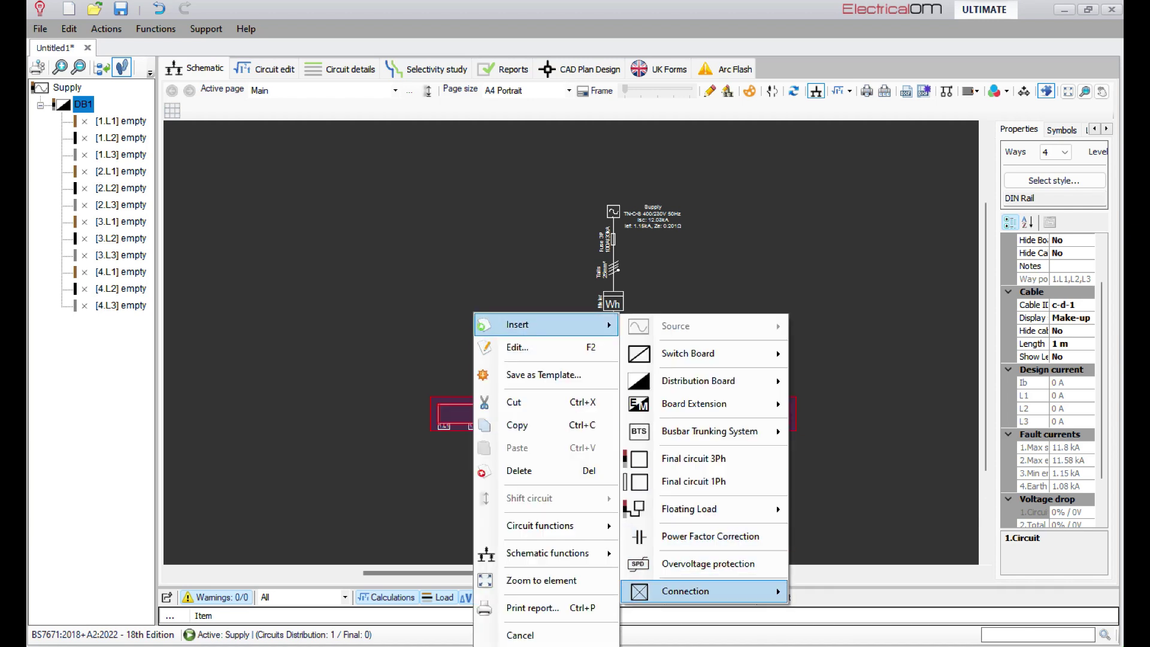
mouse_move(685, 591)
mouse_move(852, 590)
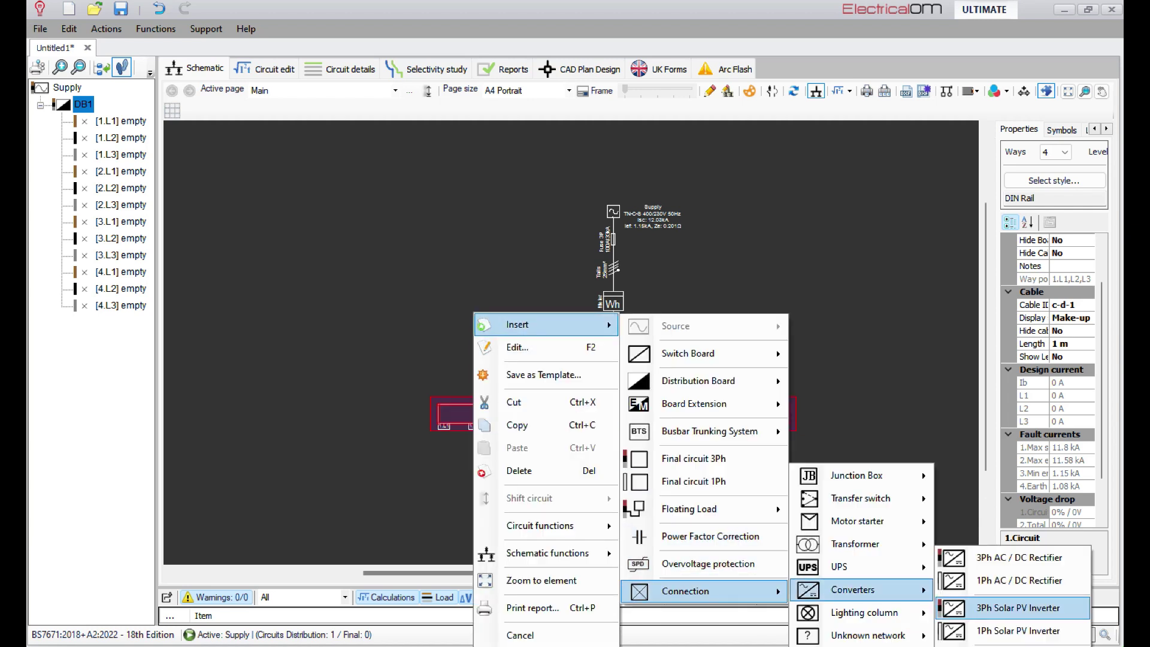
click(1018, 607)
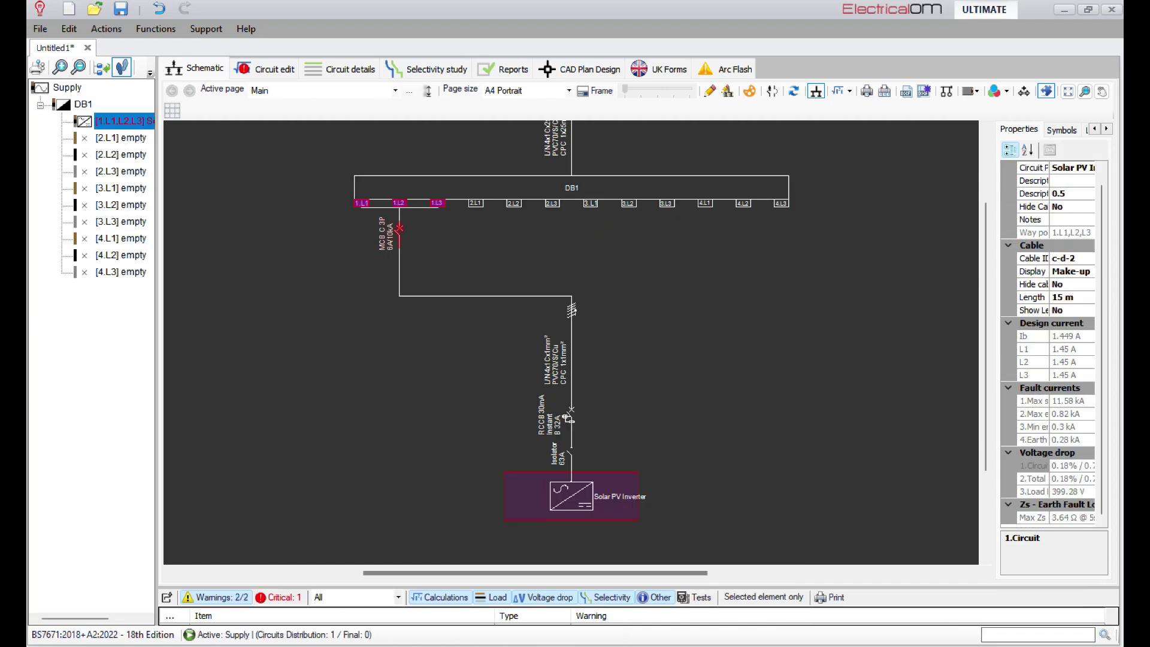
Set the solar PV inverter's AC power to 25 kW
double_click(568, 418)
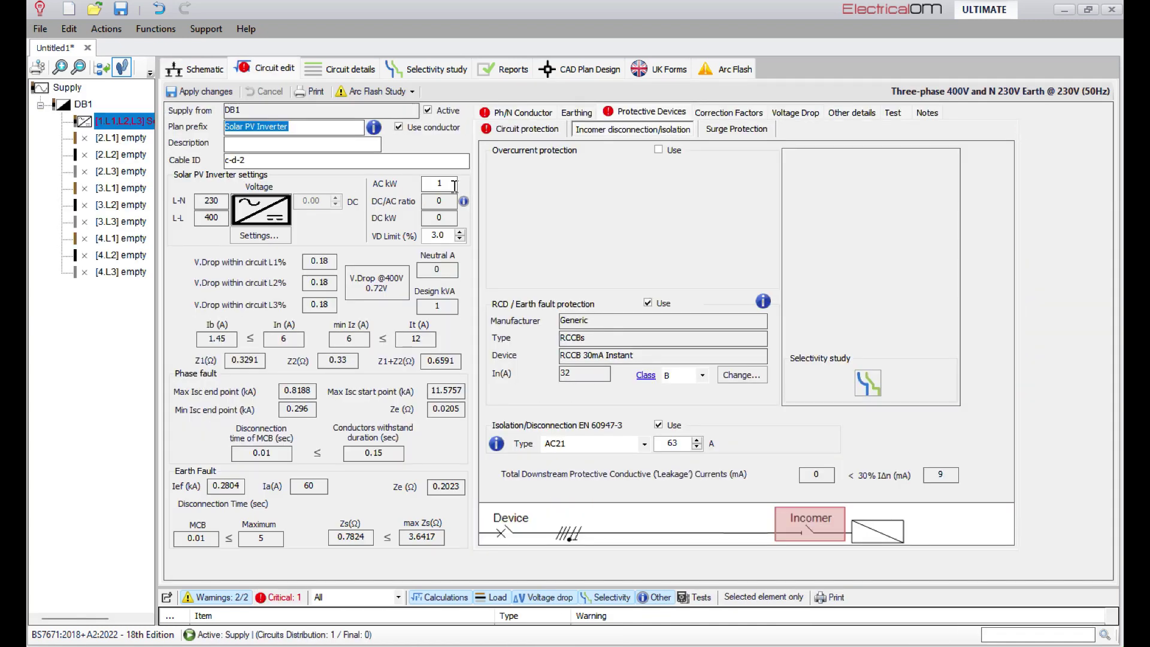
click(454, 186)
text(25)
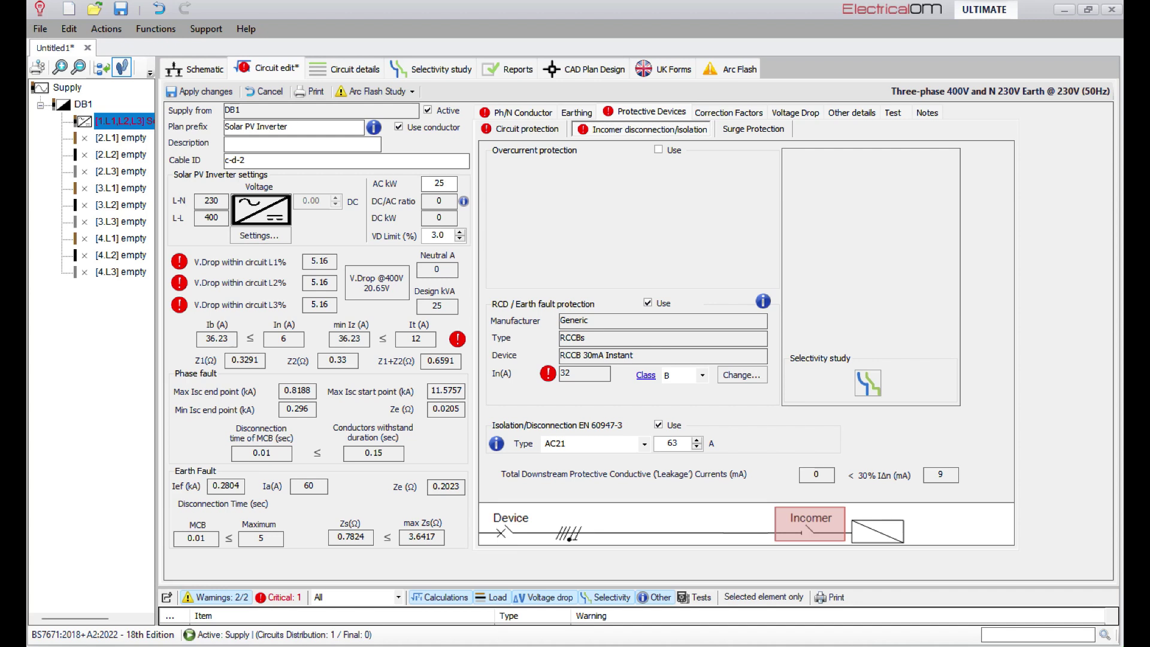
Set the inverter cable to 4E4 multicore 90°C XLPE armoured, installed by Method D No. 70 in underground ducts of 63 mm diameter
click(515, 112)
click(765, 135)
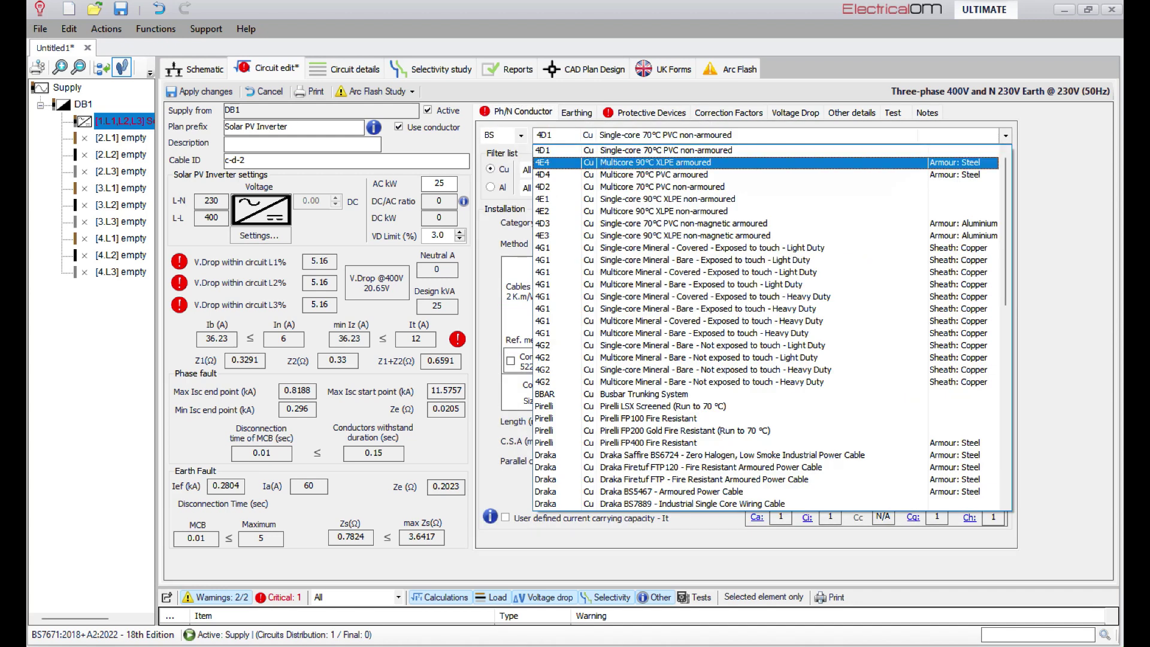
click(765, 162)
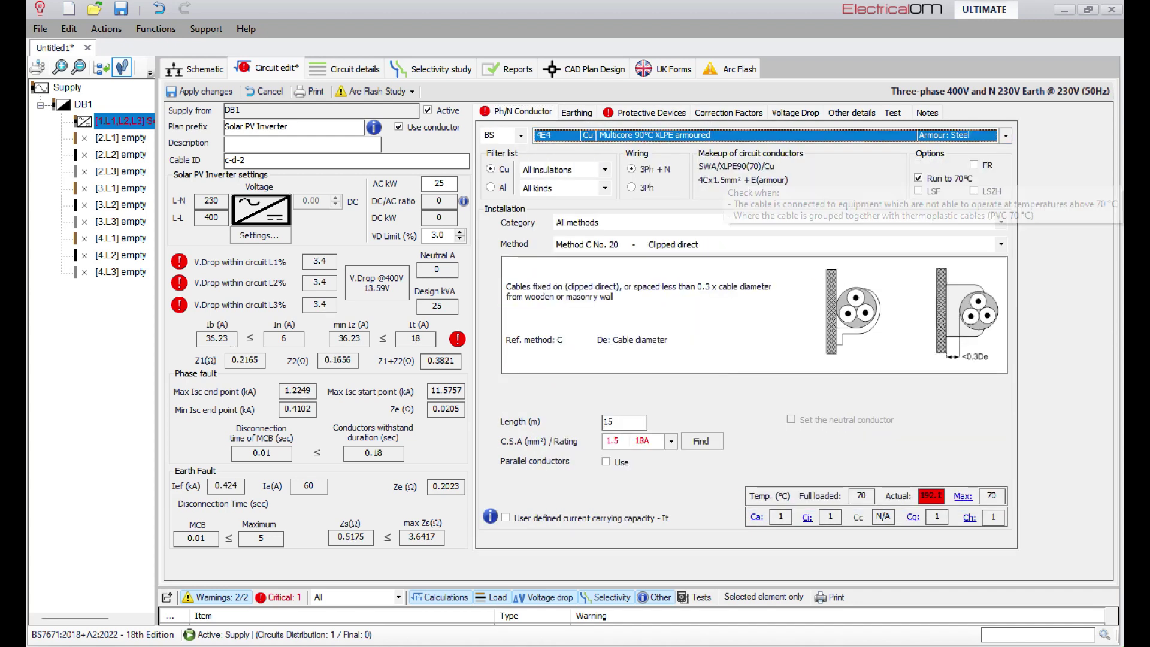
click(765, 244)
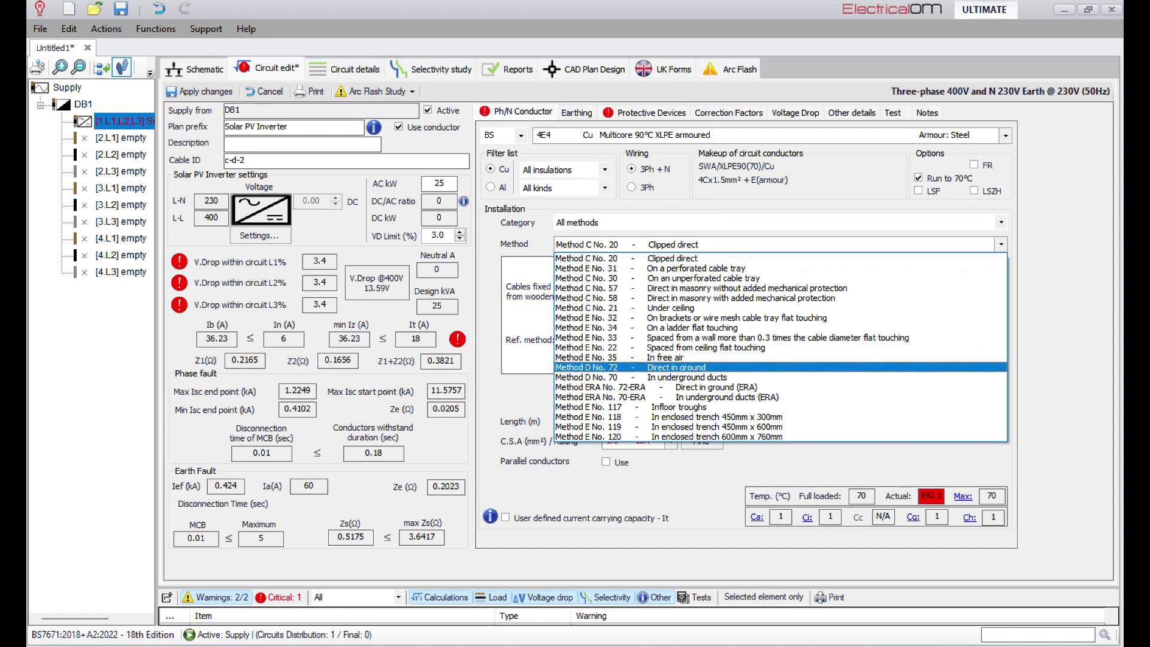
click(765, 378)
click(978, 385)
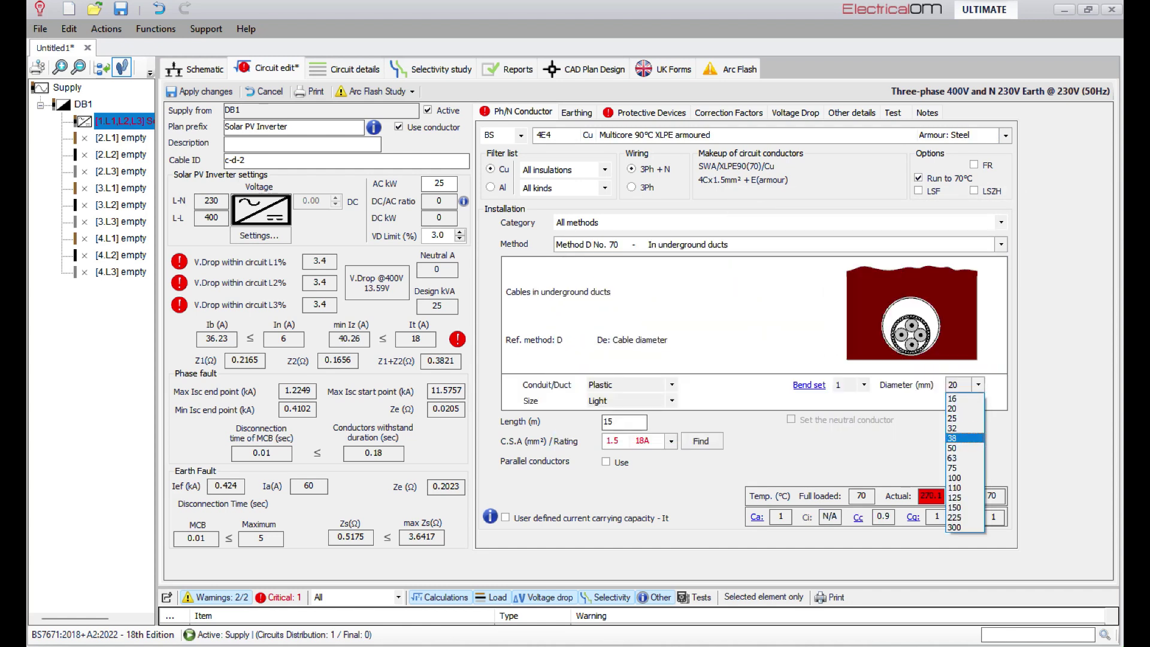
click(963, 456)
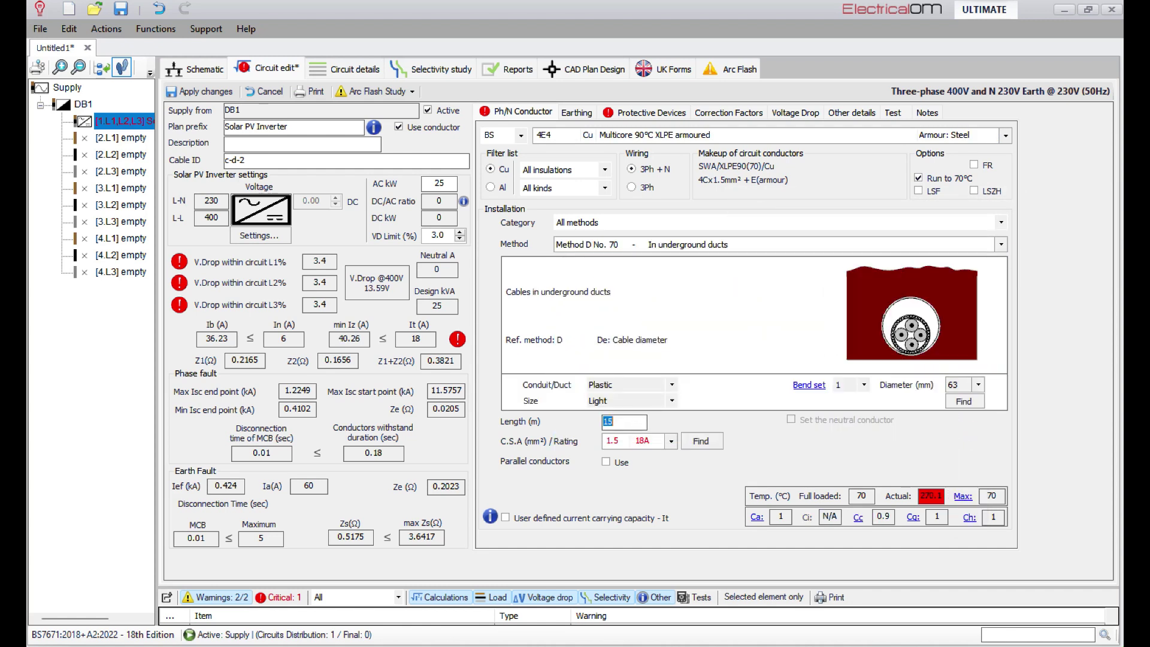
Set the inverter cable's cross-sectional area to 35 mm² and its length to 150 m
click(640, 441)
click(640, 541)
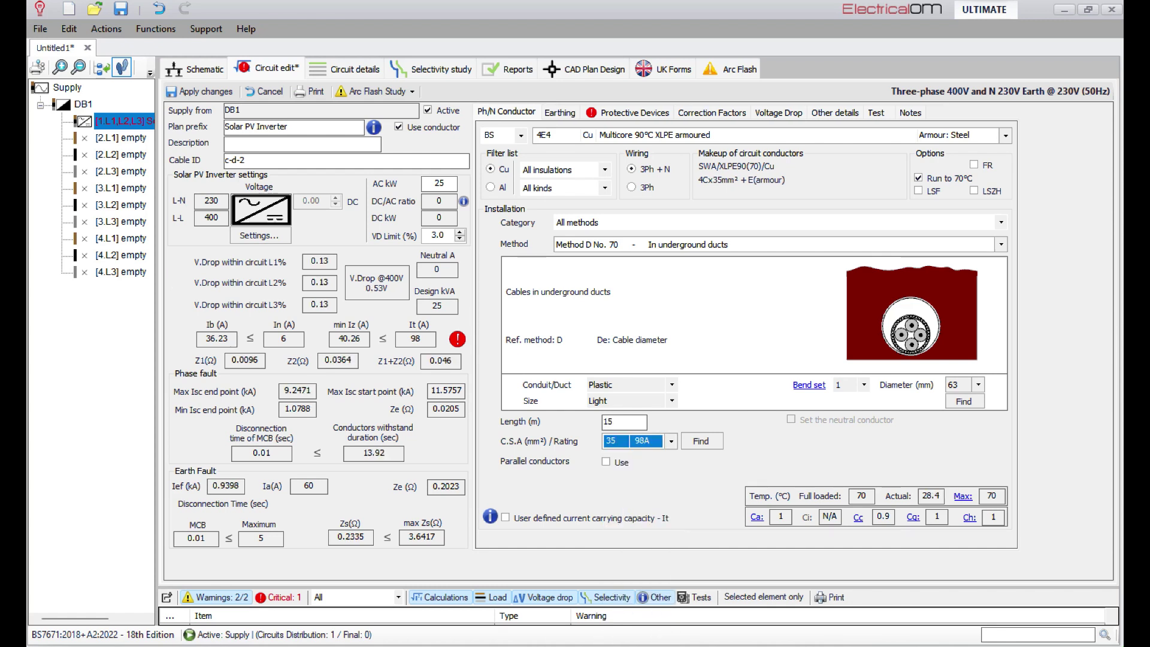
click(624, 417)
text(0)
click(640, 440)
key(Escape)
Remove the RCD protection and the isolator from the inverter's incomer
click(627, 111)
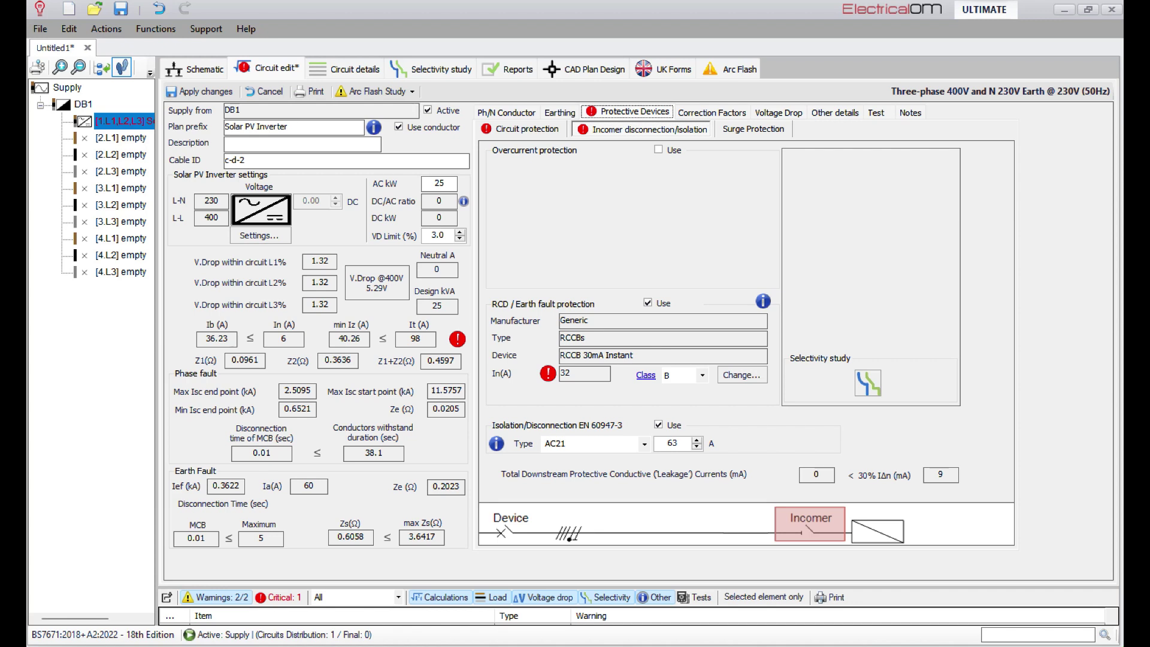
click(647, 303)
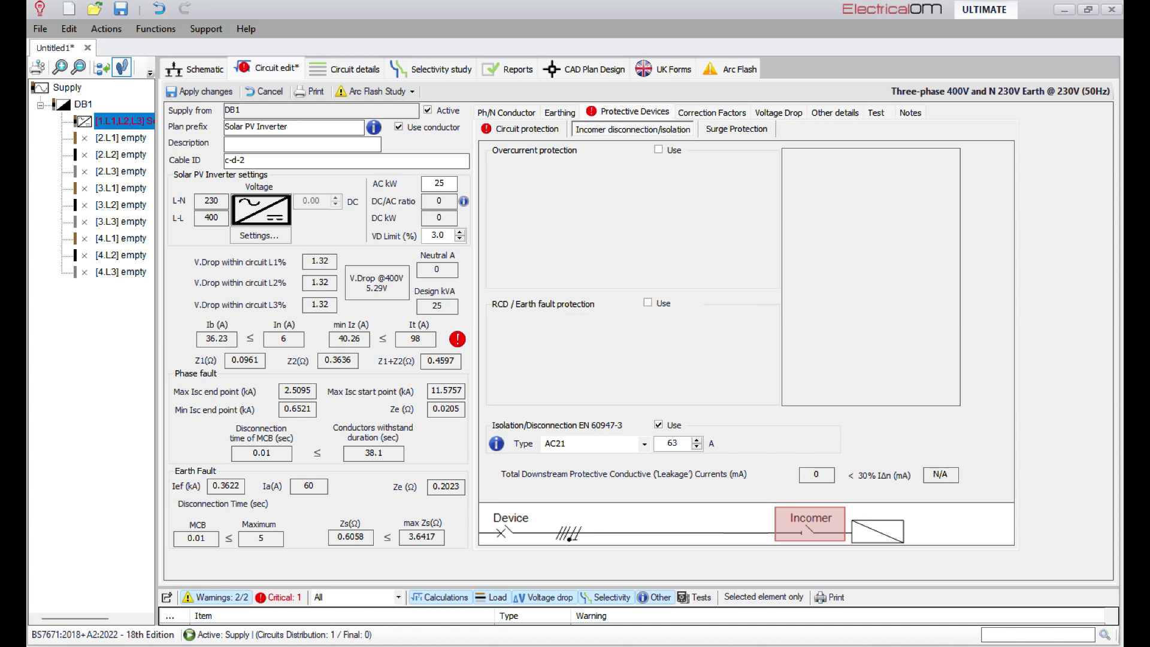
click(658, 425)
Protect the inverter circuit with a generic 50 A BS EN 60898 15kA MCB Type B and save the changes to the schematic
click(520, 129)
click(742, 222)
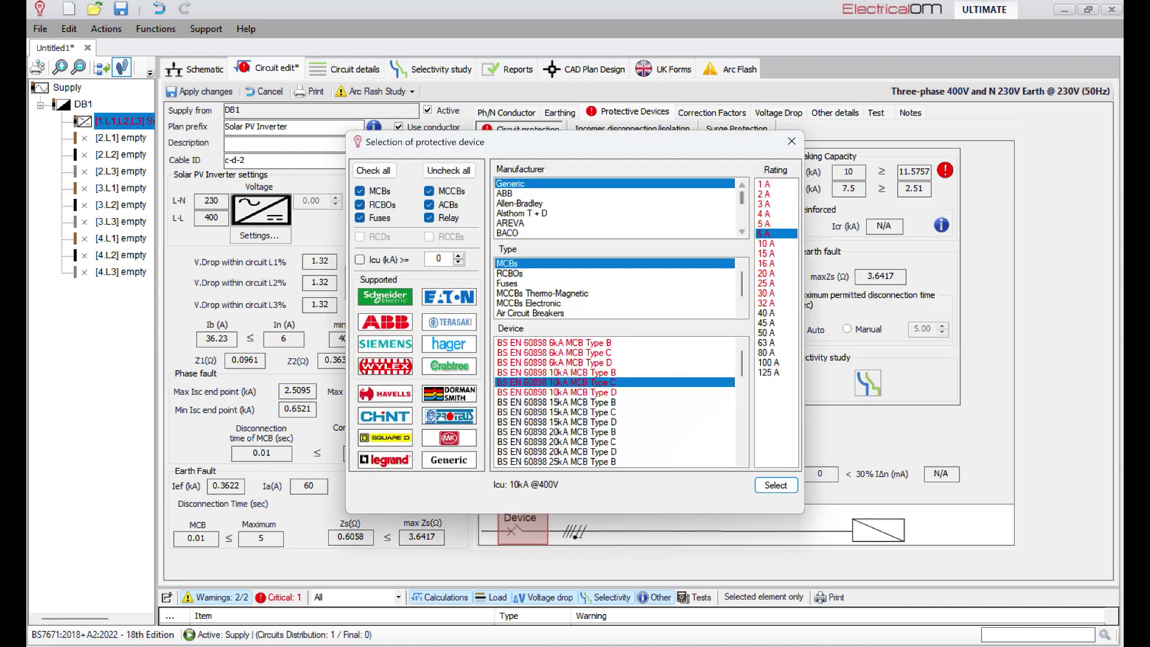
click(766, 333)
click(556, 412)
click(556, 402)
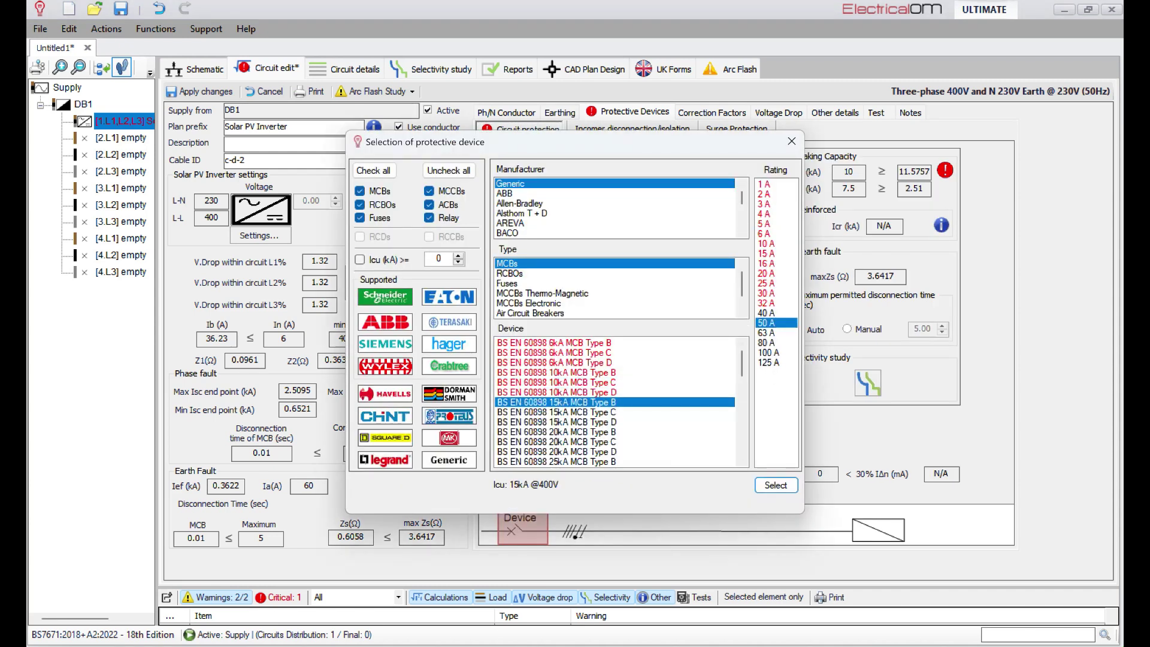
click(775, 484)
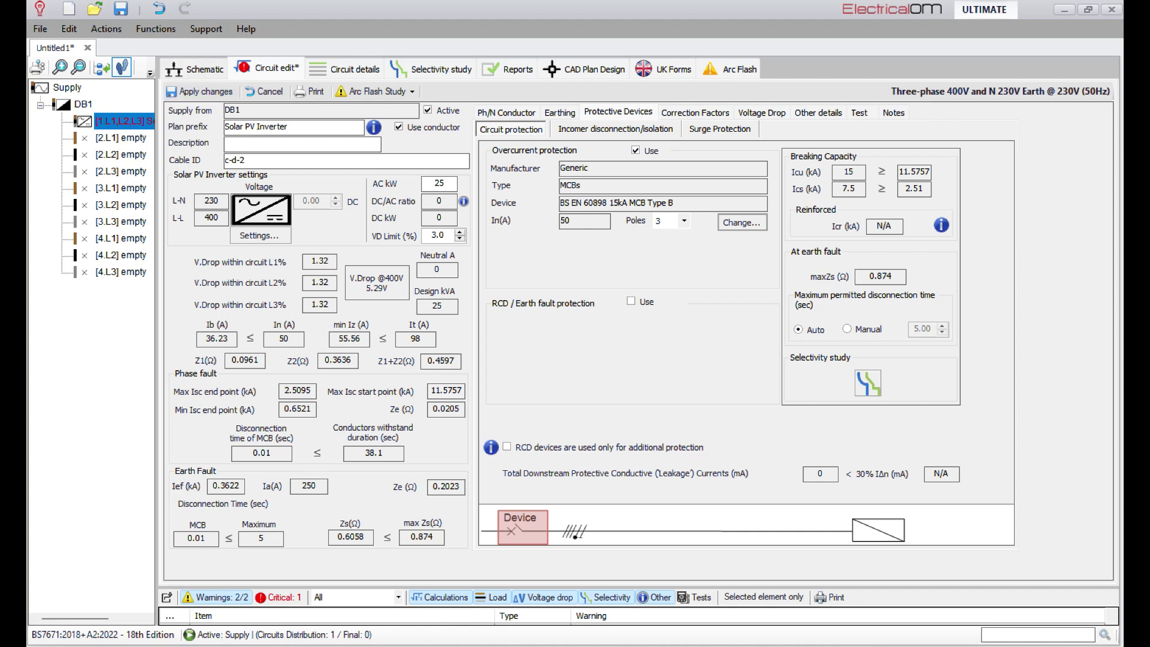
click(198, 69)
click(589, 387)
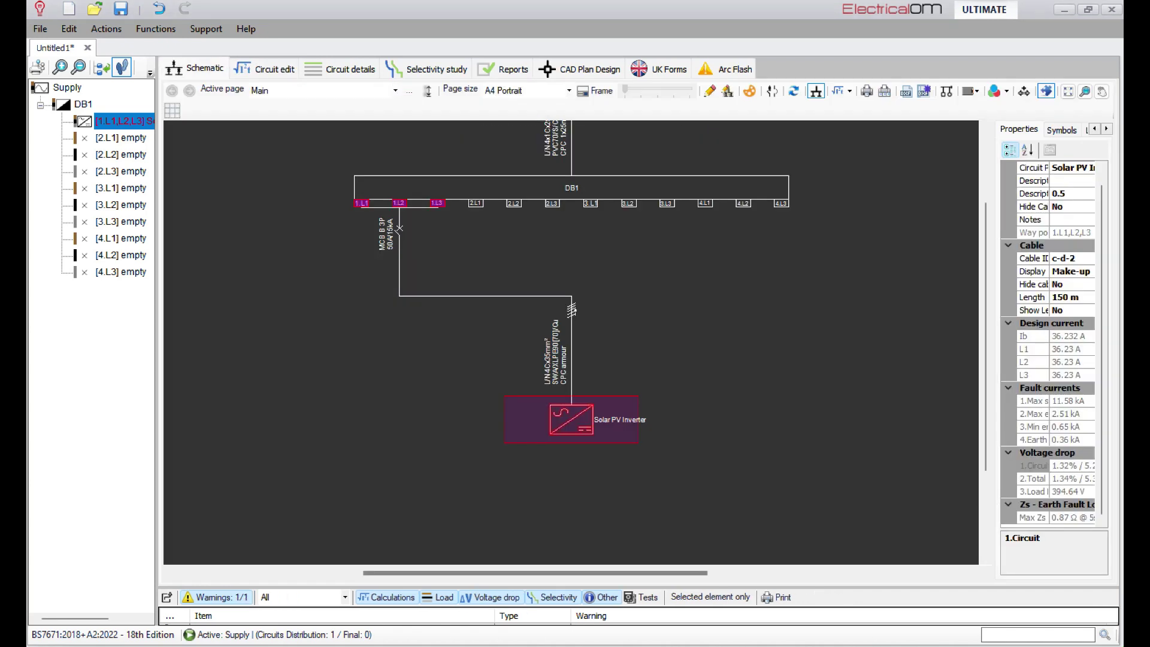
Set the inverter circuit's earthing to cable armour and core of the cable and apply the change
double_click(572, 353)
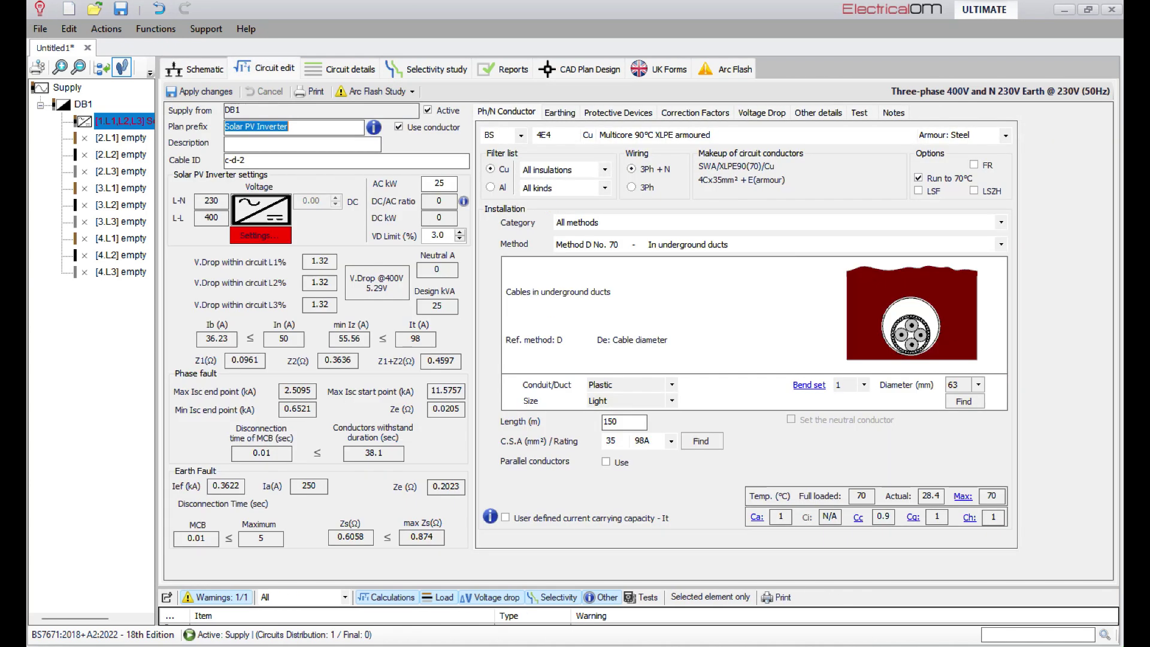
click(558, 112)
click(656, 269)
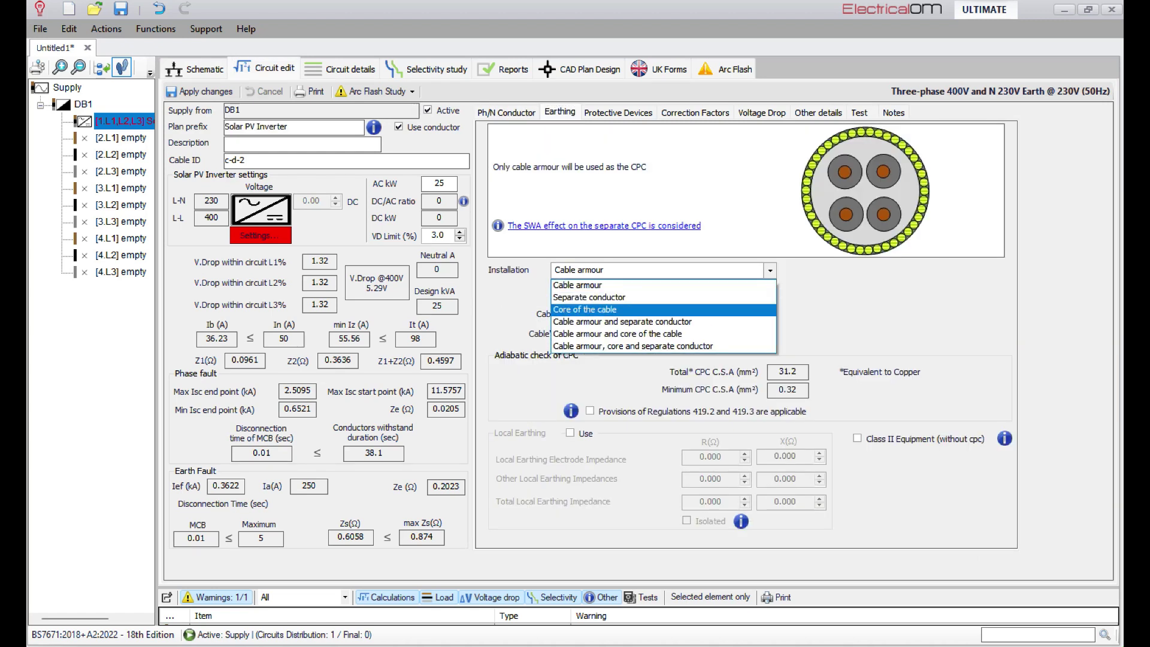
click(622, 322)
click(657, 270)
click(617, 334)
click(505, 112)
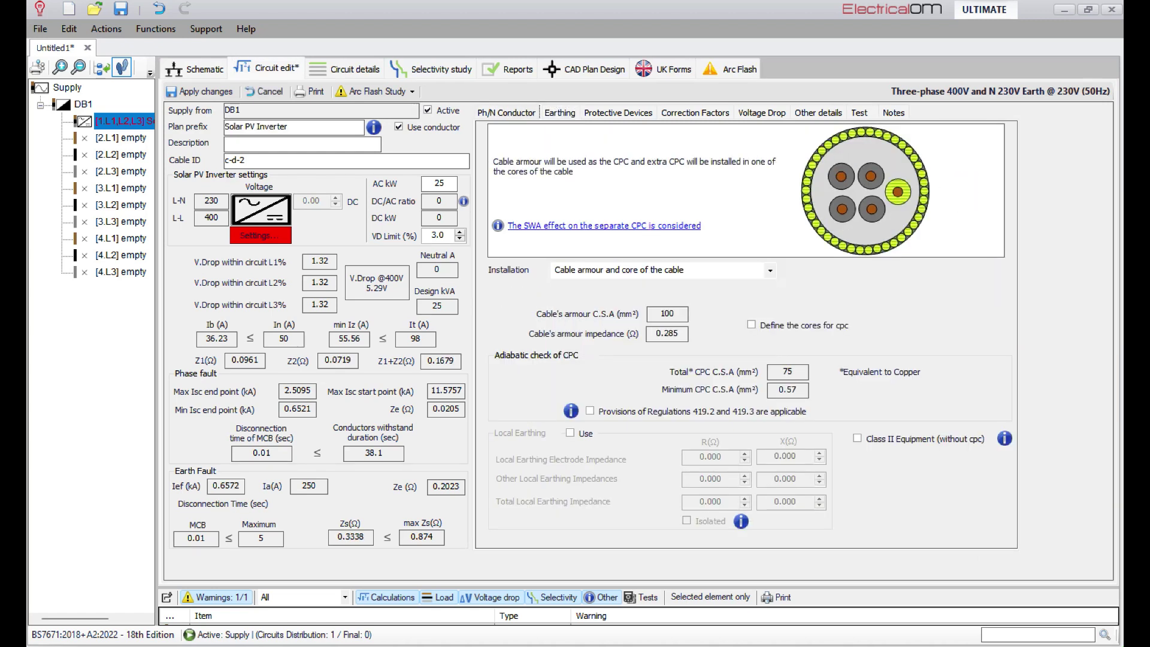
click(198, 91)
Set the inverter's peak PV power to 25000 Wp in its settings and save the change to the schematic
click(259, 235)
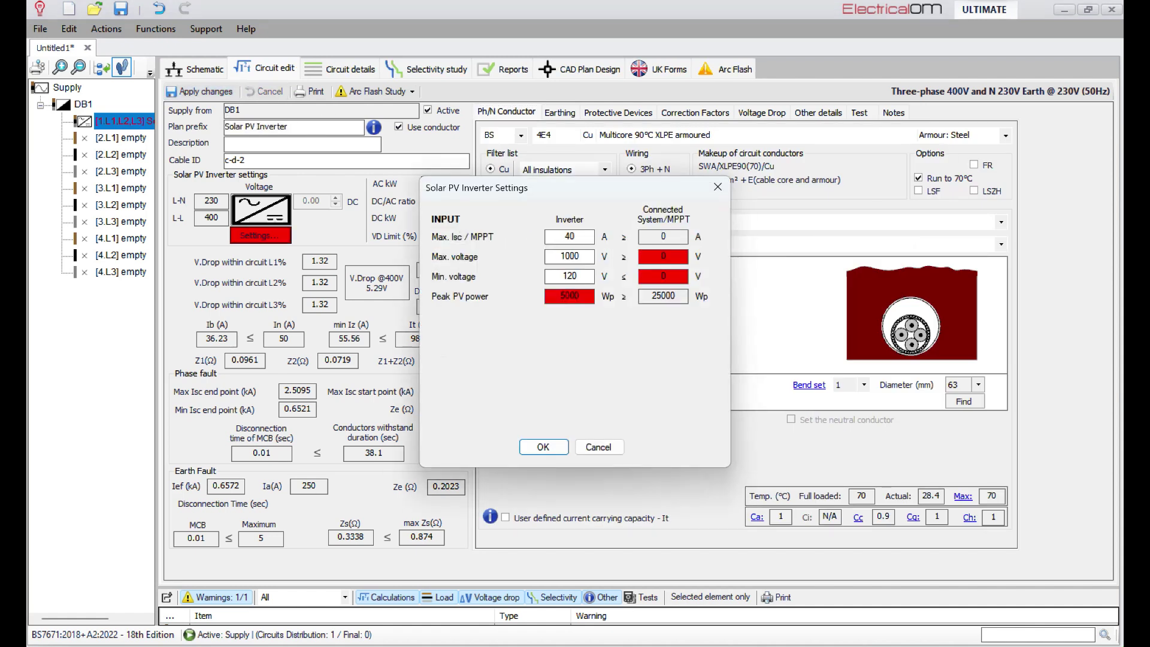
double_click(586, 298)
text(25000)
click(542, 446)
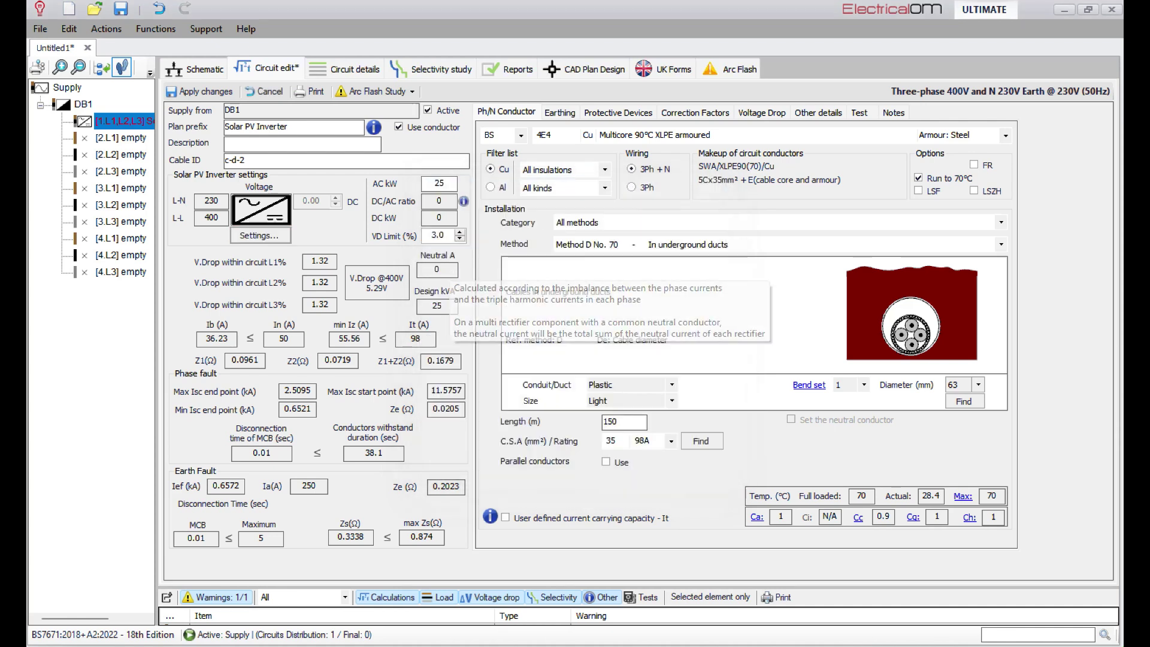
click(198, 69)
click(533, 311)
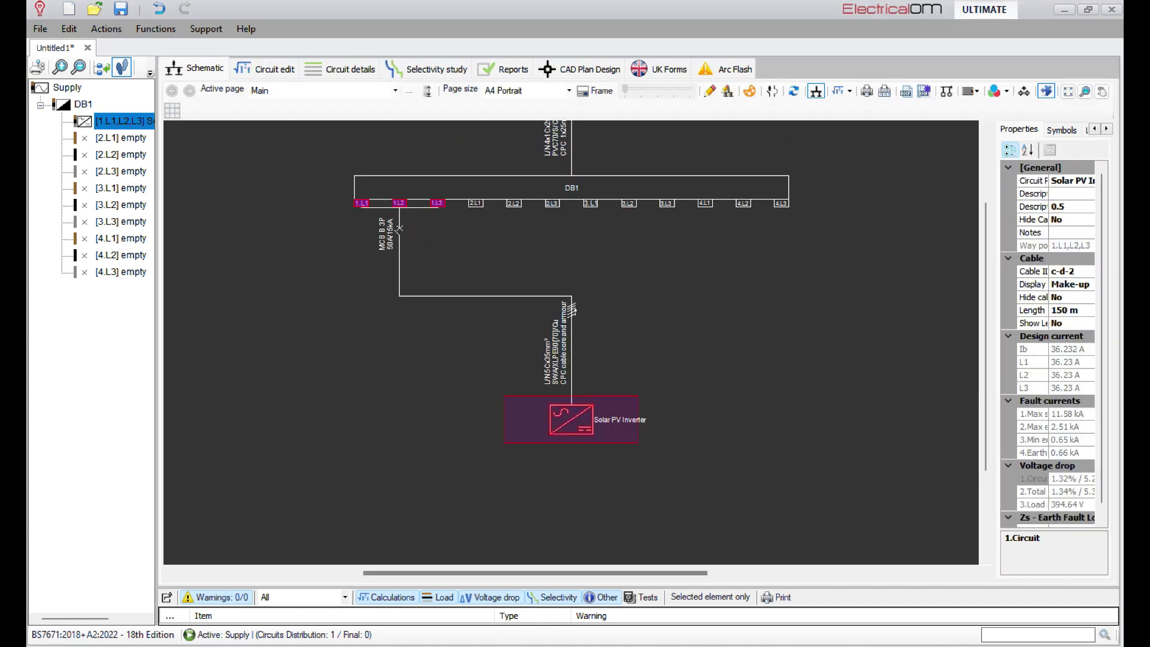
Add a solar PV string to the inverter and set its panel power to 435 W
right_click(565, 419)
mouse_move(629, 297)
click(789, 431)
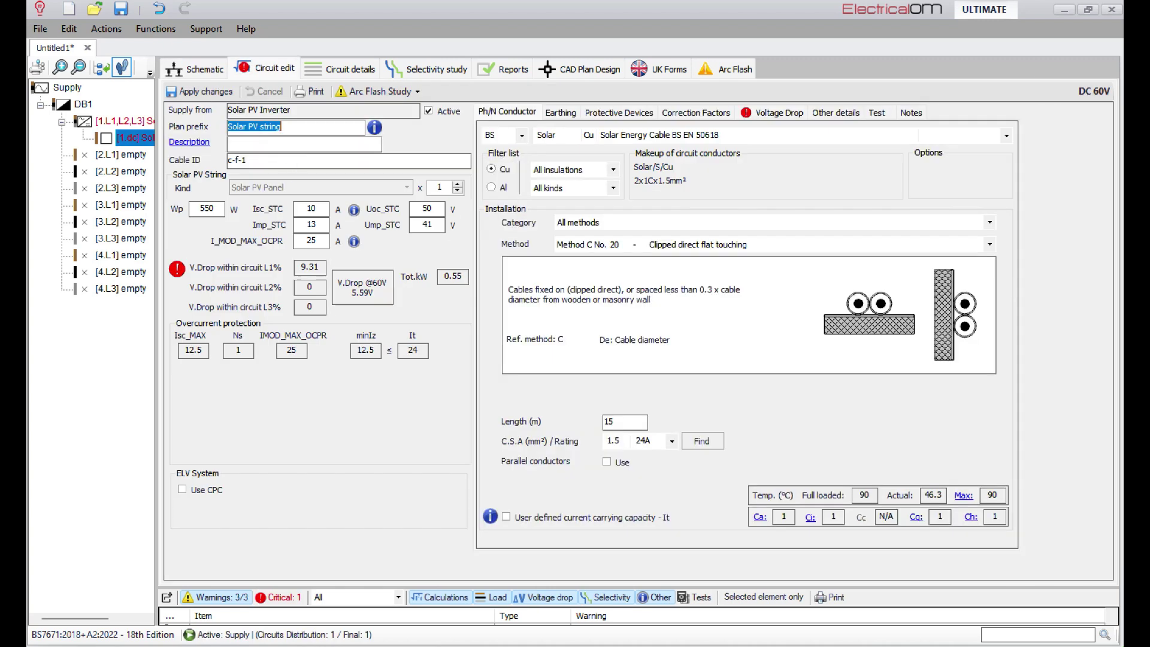
drag(219, 208, 195, 207)
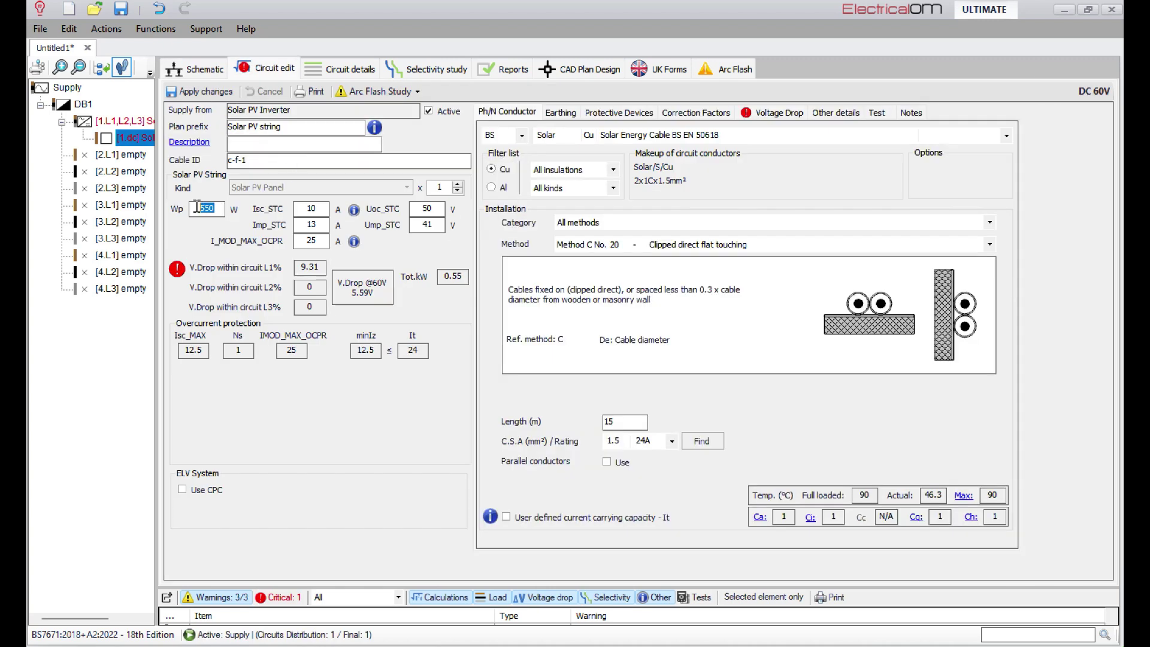
text(435)
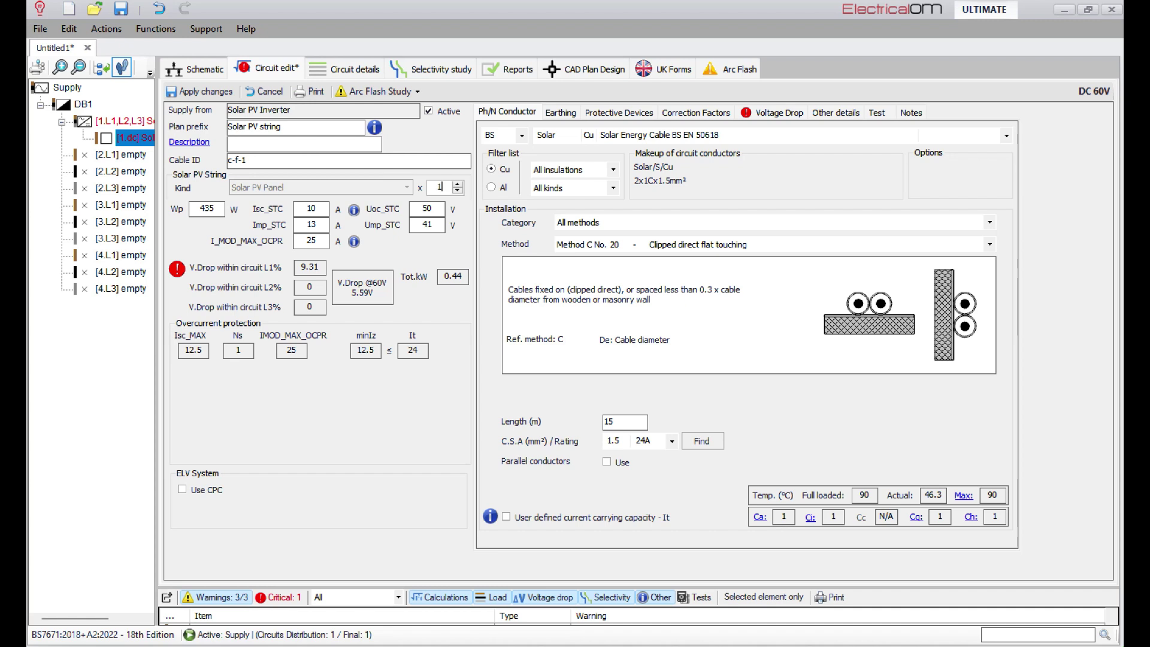
Try 16 and 18 panels in the solar PV string, and set the panel count to 19
text(6)
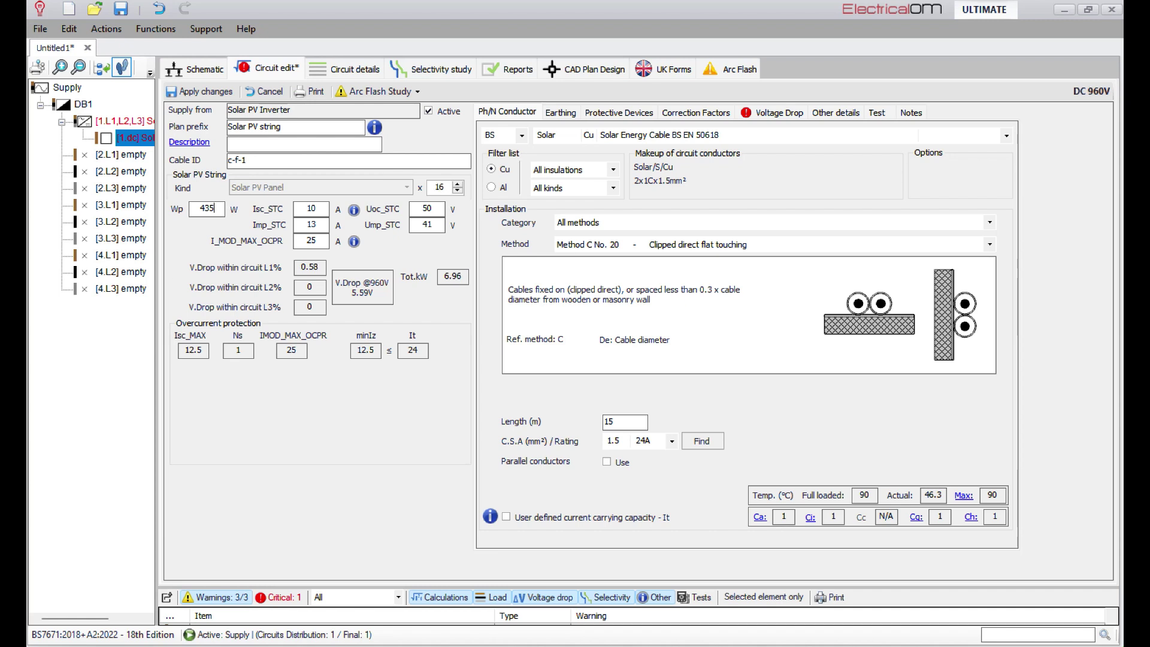
click(444, 188)
key(BackSpace)
text(8)
click(214, 208)
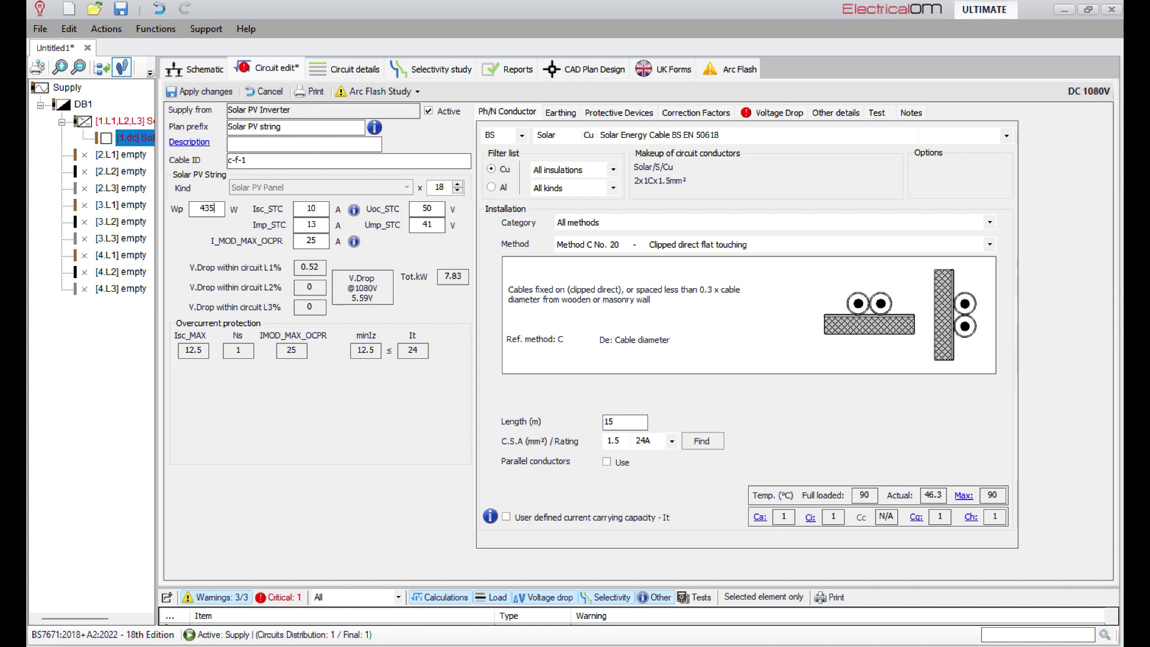
click(447, 185)
key(BackSpace)
text(9)
Set the string cable to 6 mm² with installation Method C No. 30, on an unperforated cable tray flat touching
click(672, 441)
click(623, 482)
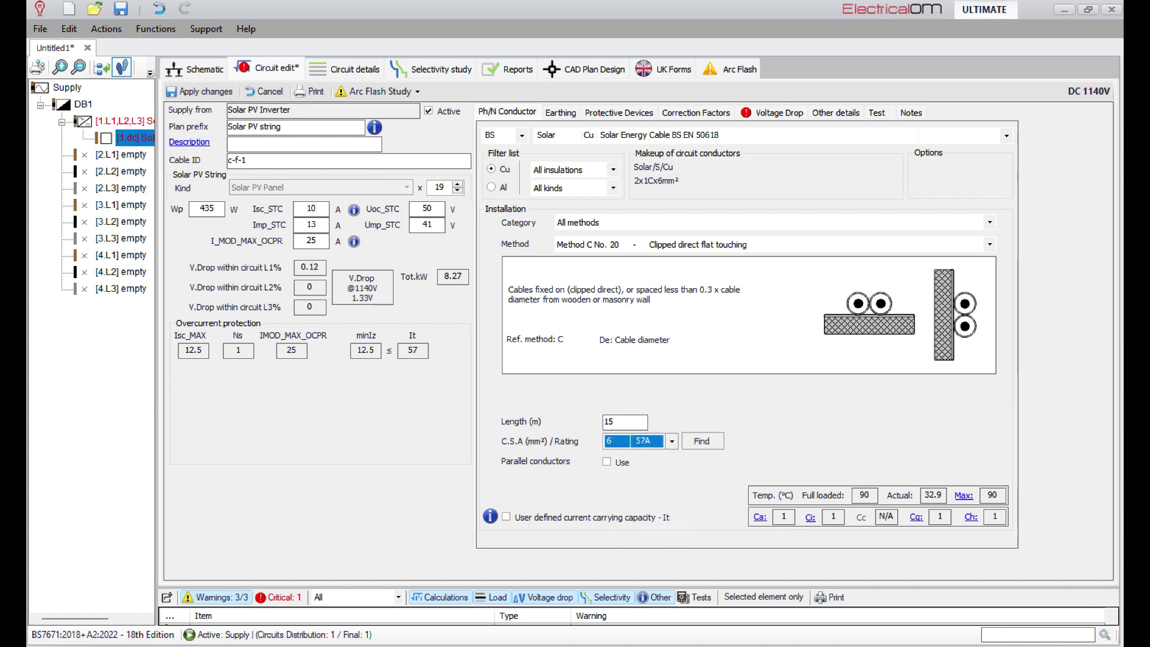
click(629, 244)
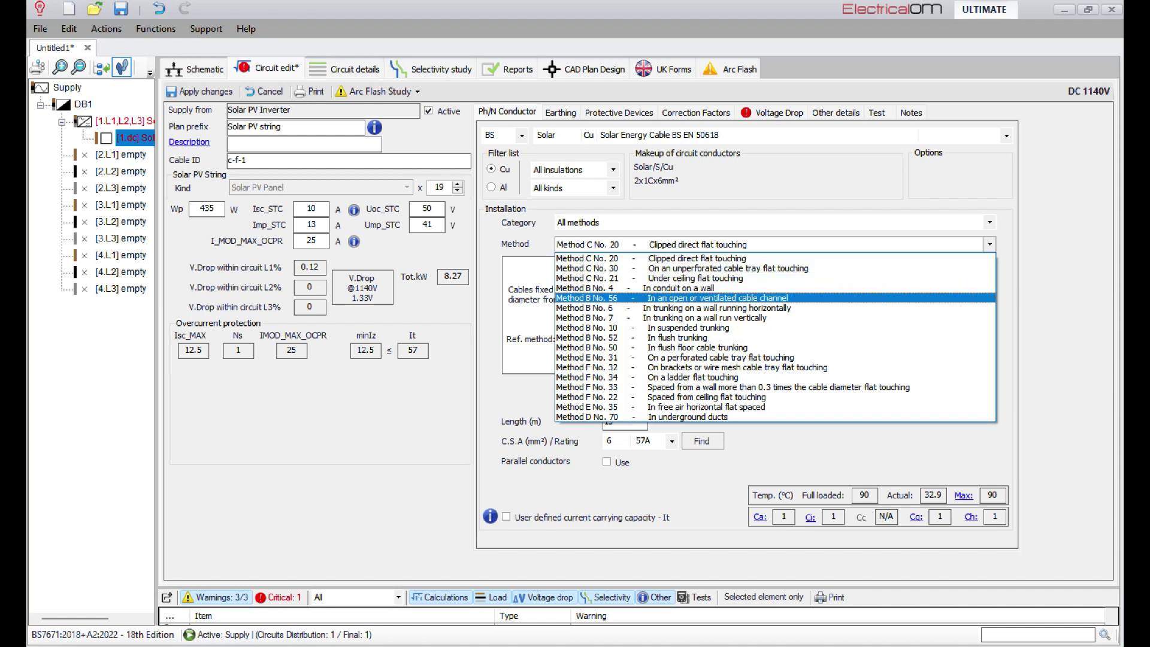
click(671, 297)
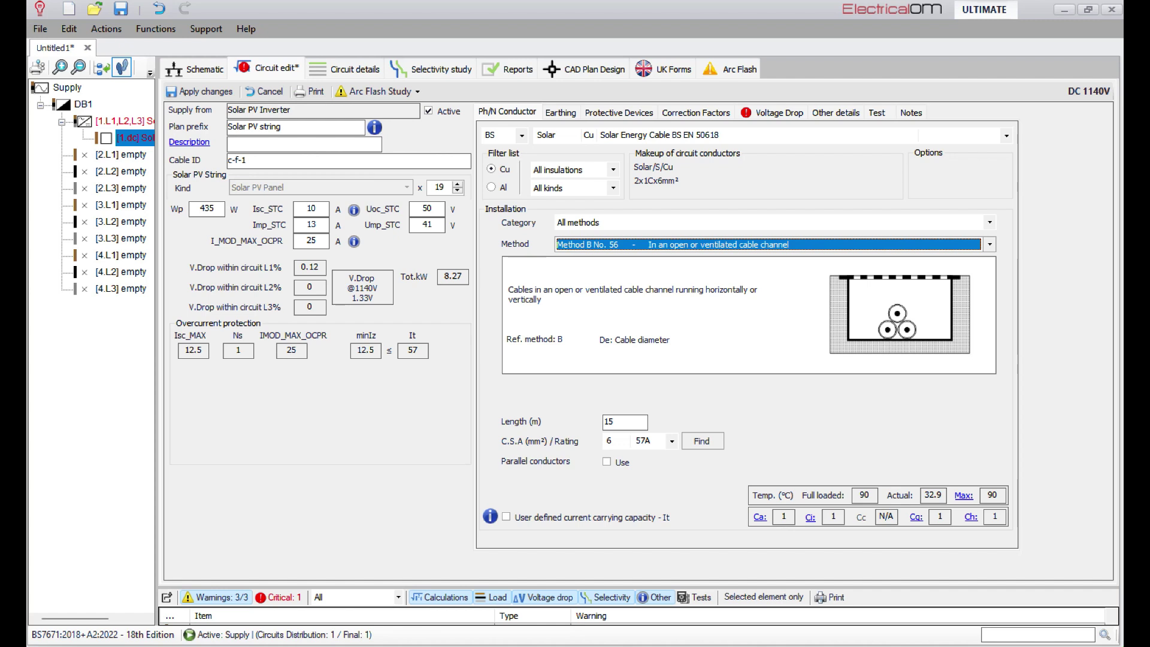
click(988, 245)
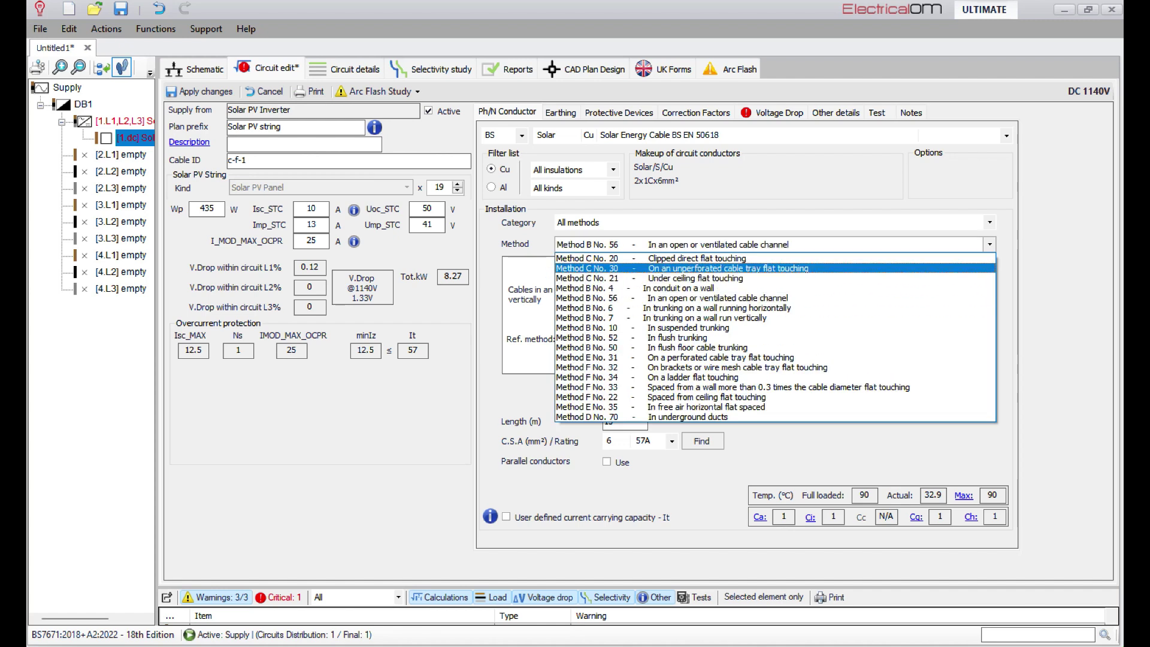
key(Return)
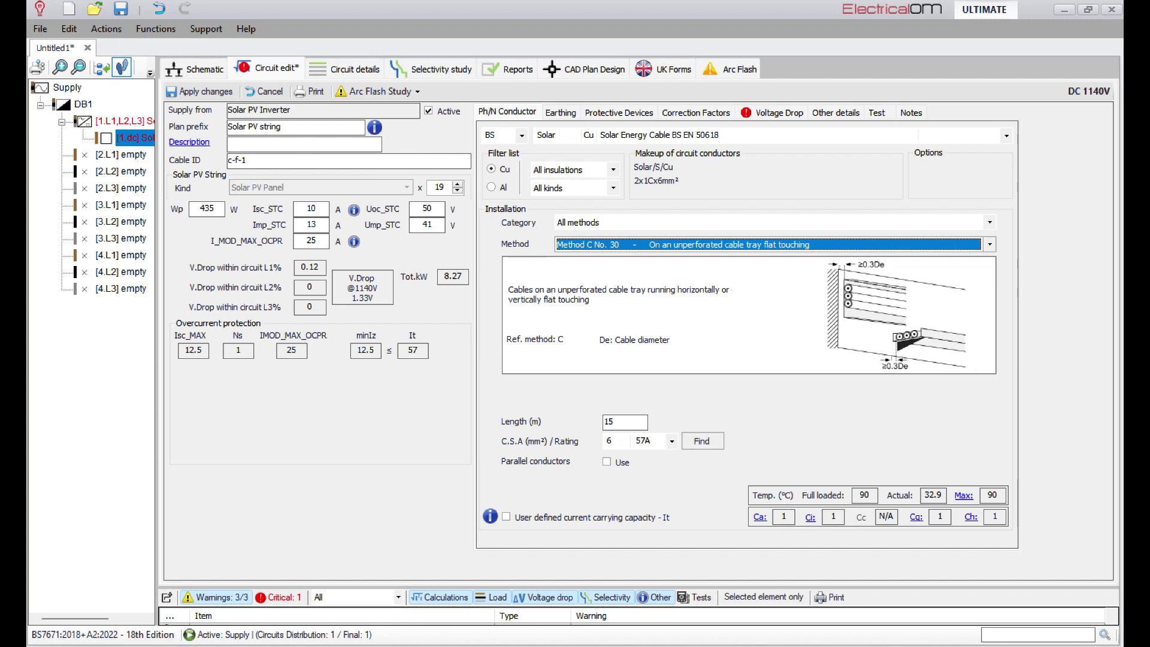
Describe the solar PV string as "String 1" and save the changes to the schematic
click(277, 144)
text(String 1)
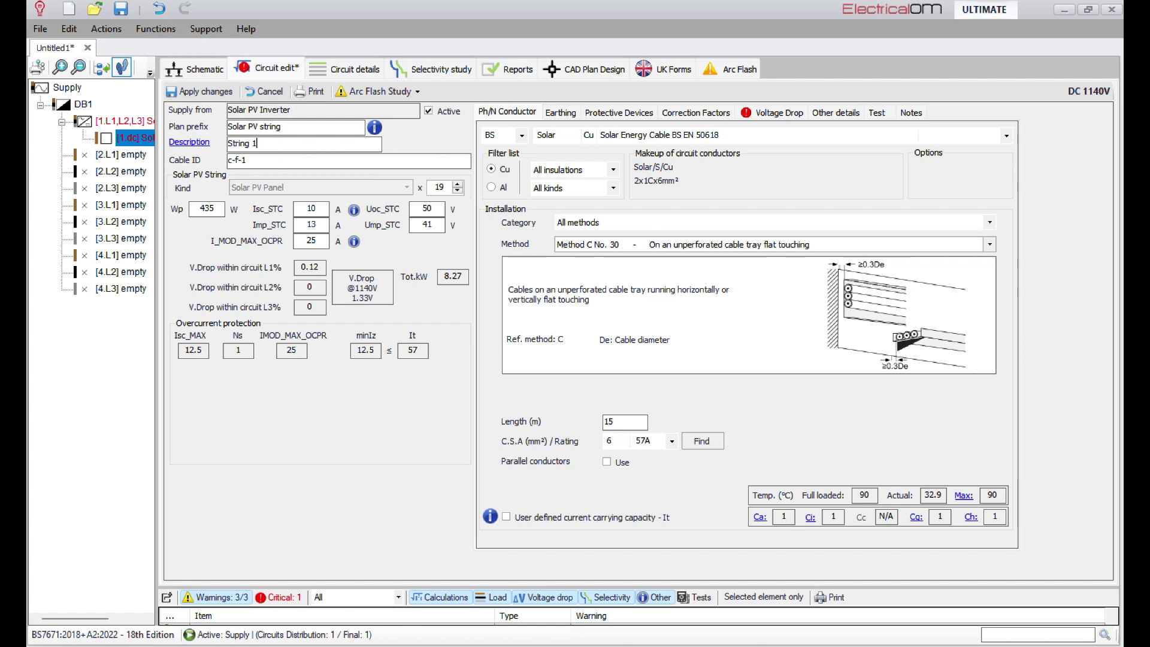
click(195, 68)
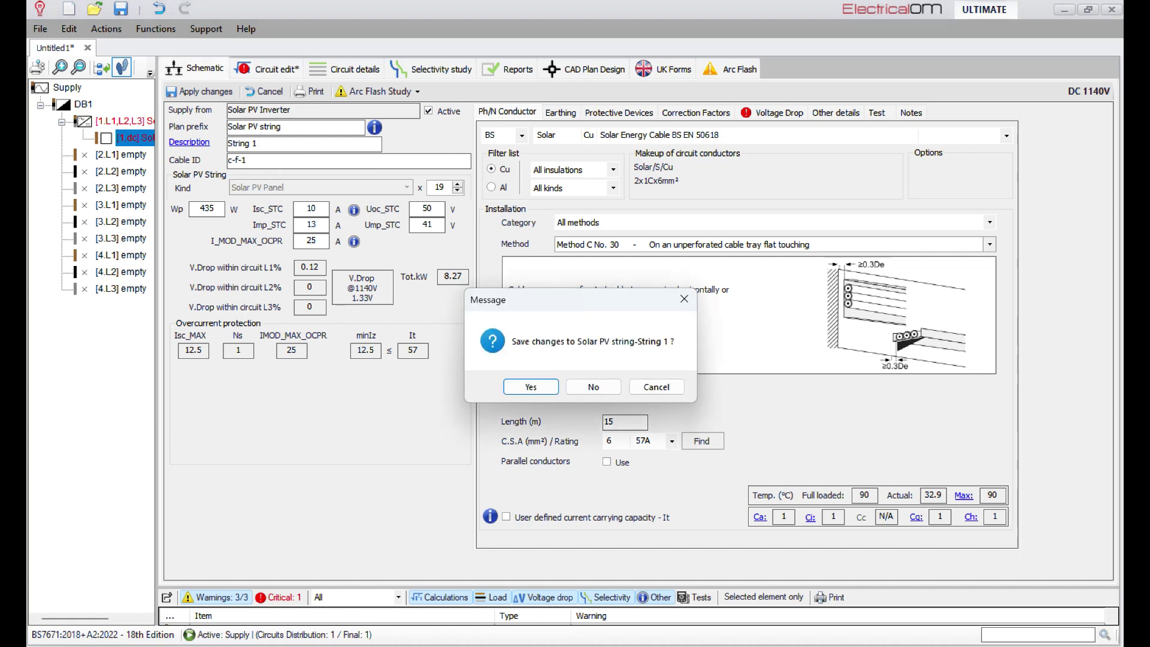
key(Return)
Copy the String 1 circuit and paste it twice onto the solar PV inverter
right_click(569, 413)
click(602, 424)
right_click(582, 202)
click(617, 337)
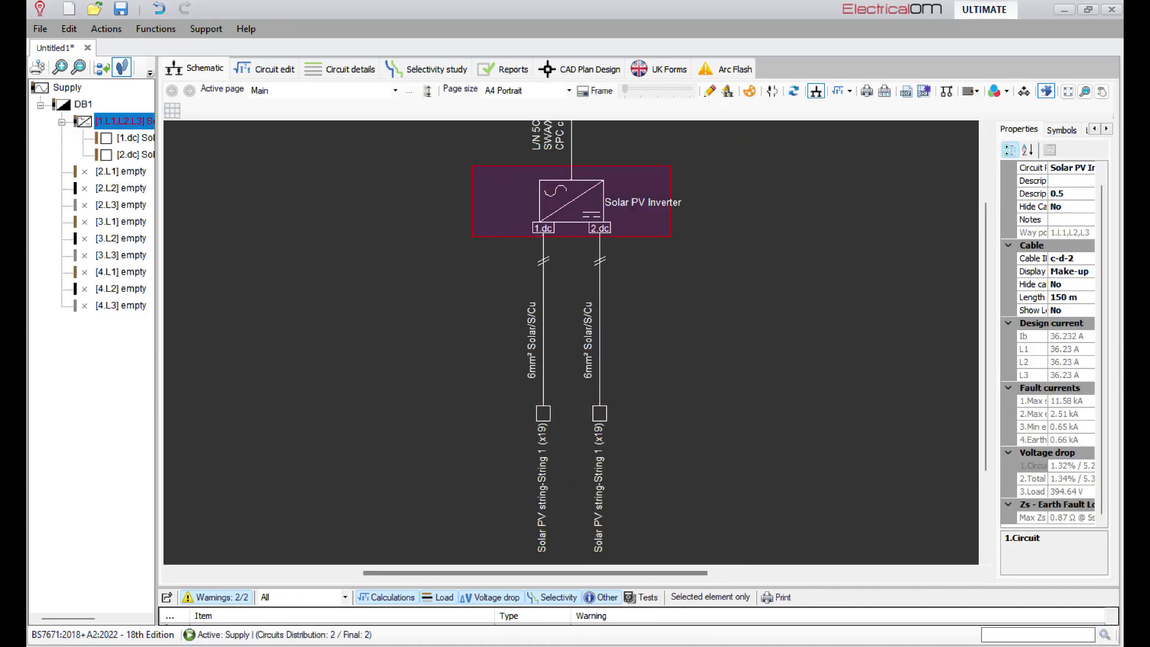
right_click(630, 214)
click(659, 344)
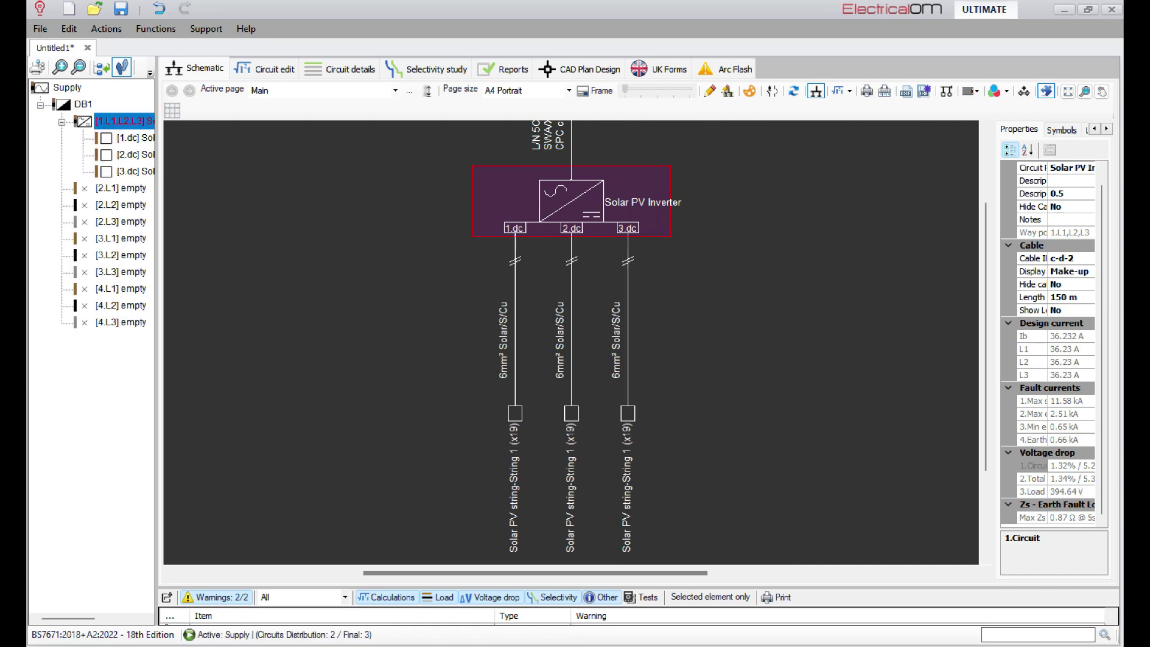
Change the description of the second solar PV string to "String 2"
double_click(570, 414)
click(275, 141)
key(BackSpace)
text(2)
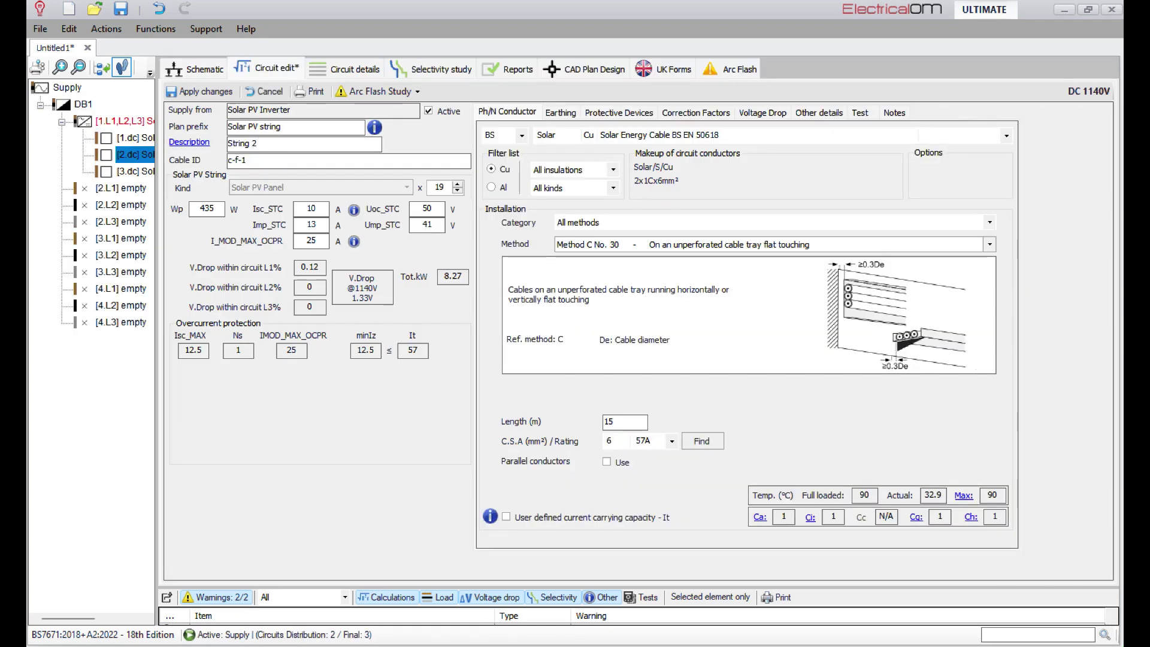
Save the String 2 changes, change the third solar PV string's description to "String 3" and save it
click(133, 171)
click(530, 387)
click(306, 143)
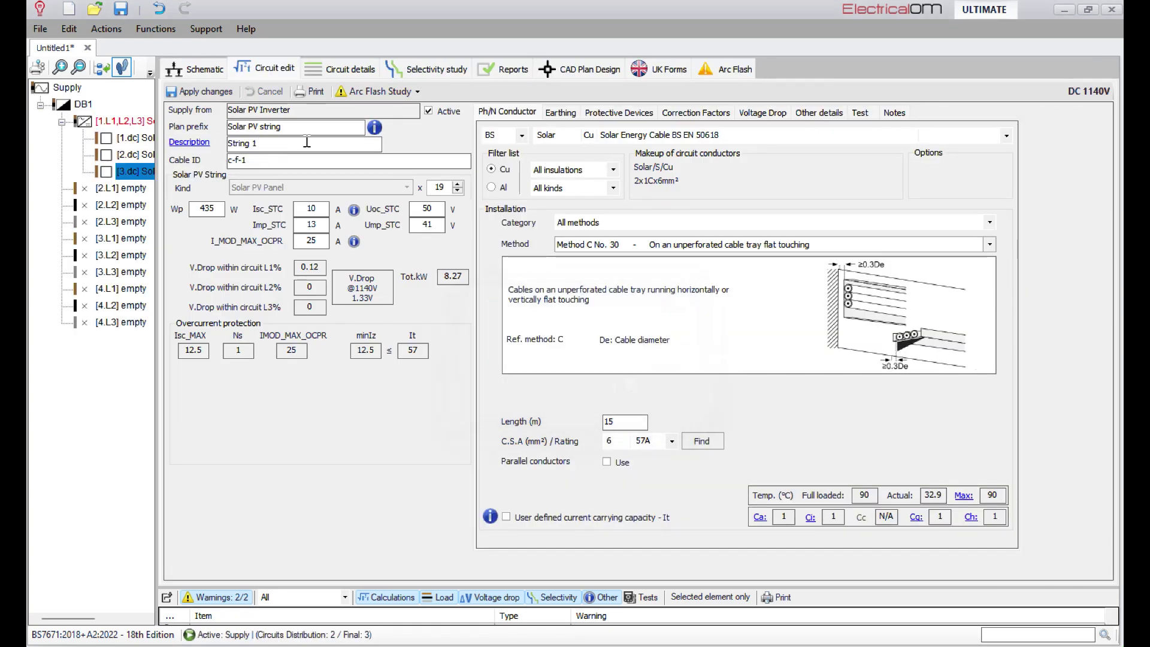
key(BackSpace)
text(3)
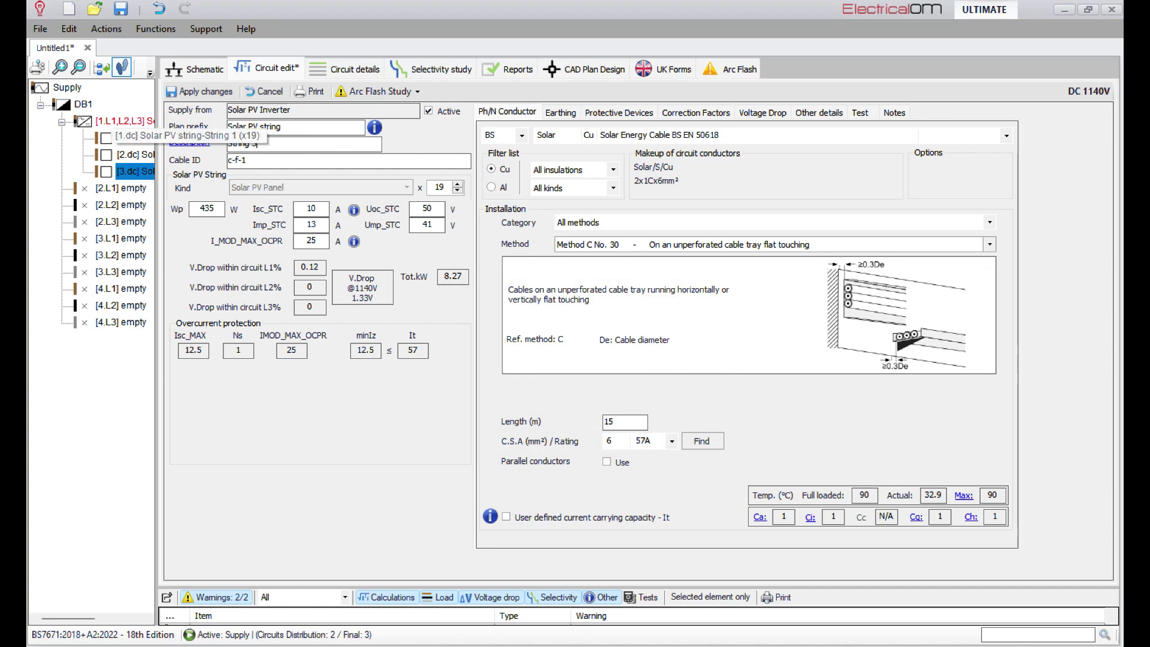
click(122, 120)
click(483, 382)
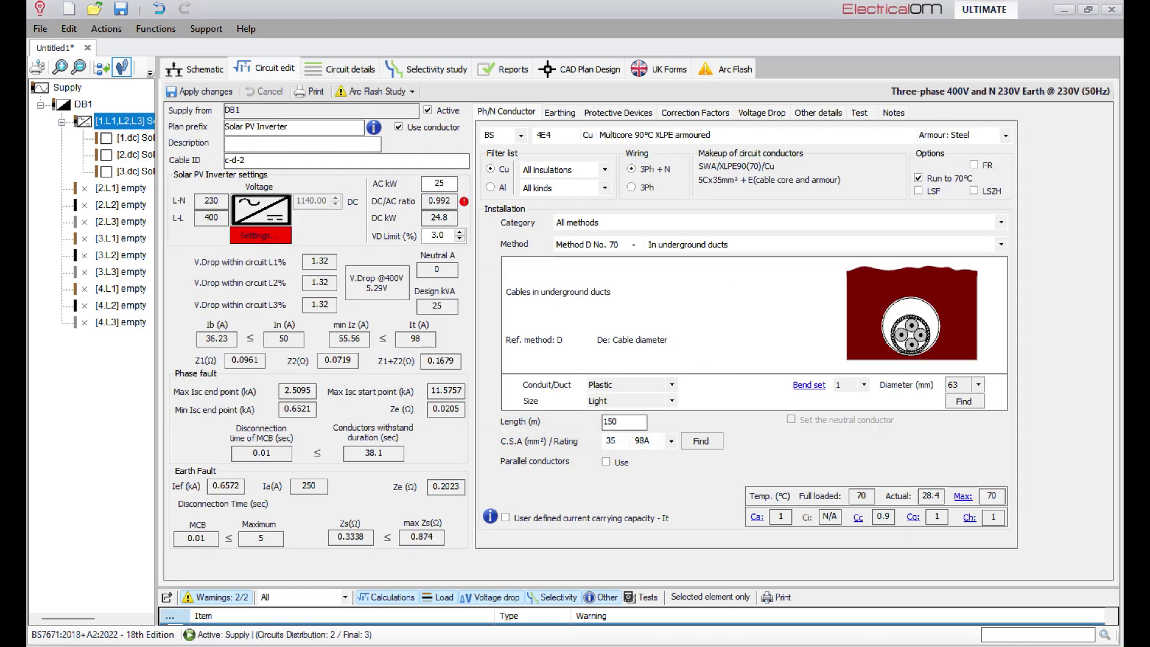
Set the solar PV inverter's maximum input voltage to 1500 V and consult the DC/AC ratio information
click(260, 236)
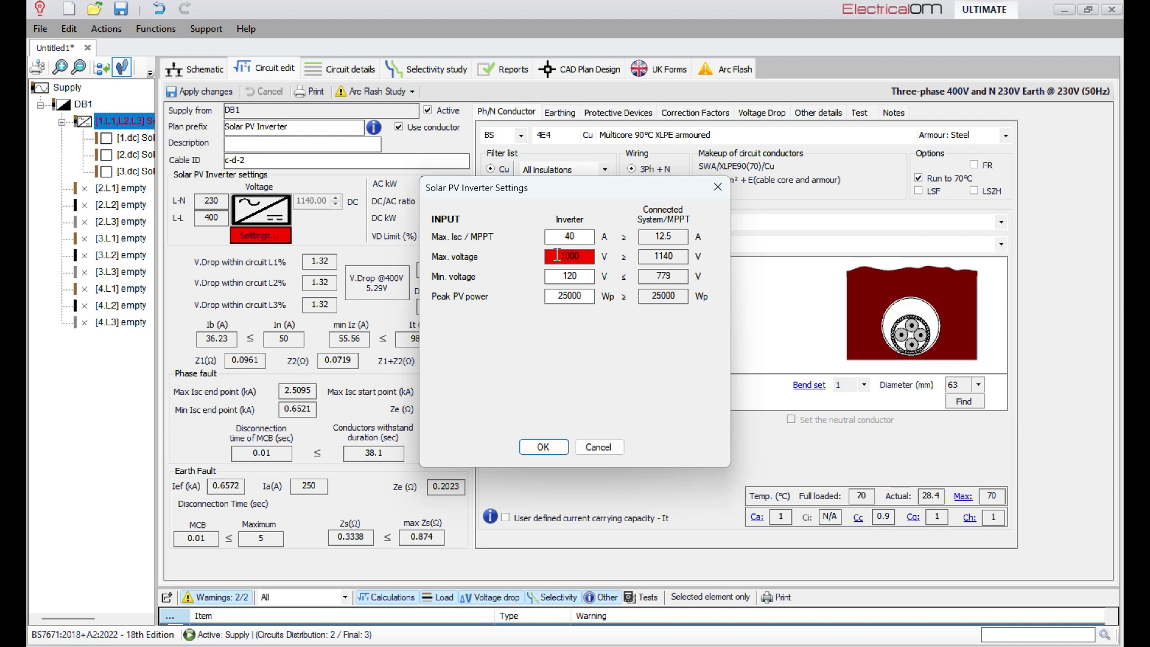
drag(557, 255, 597, 258)
text(1500)
key(Return)
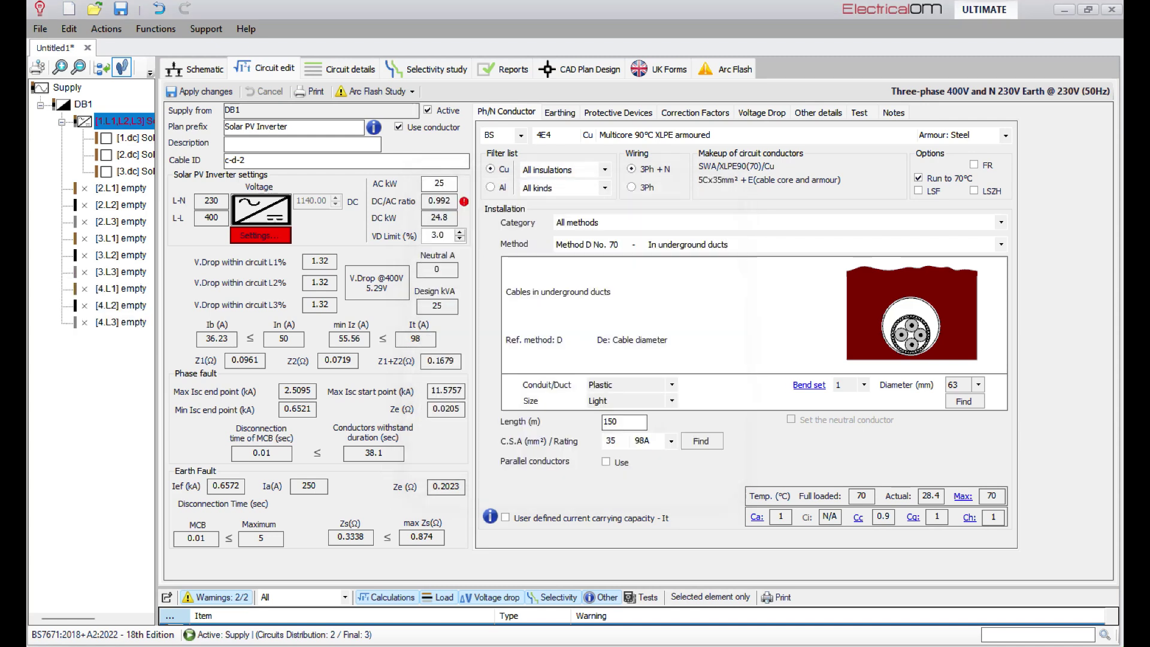
click(464, 202)
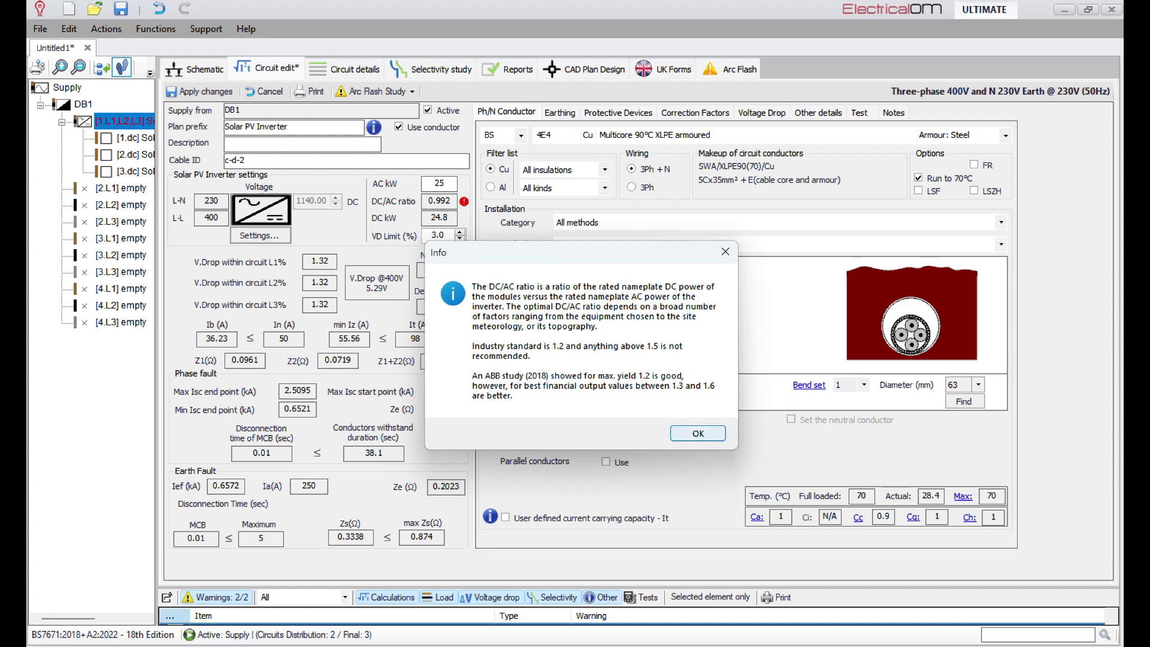
key(Return)
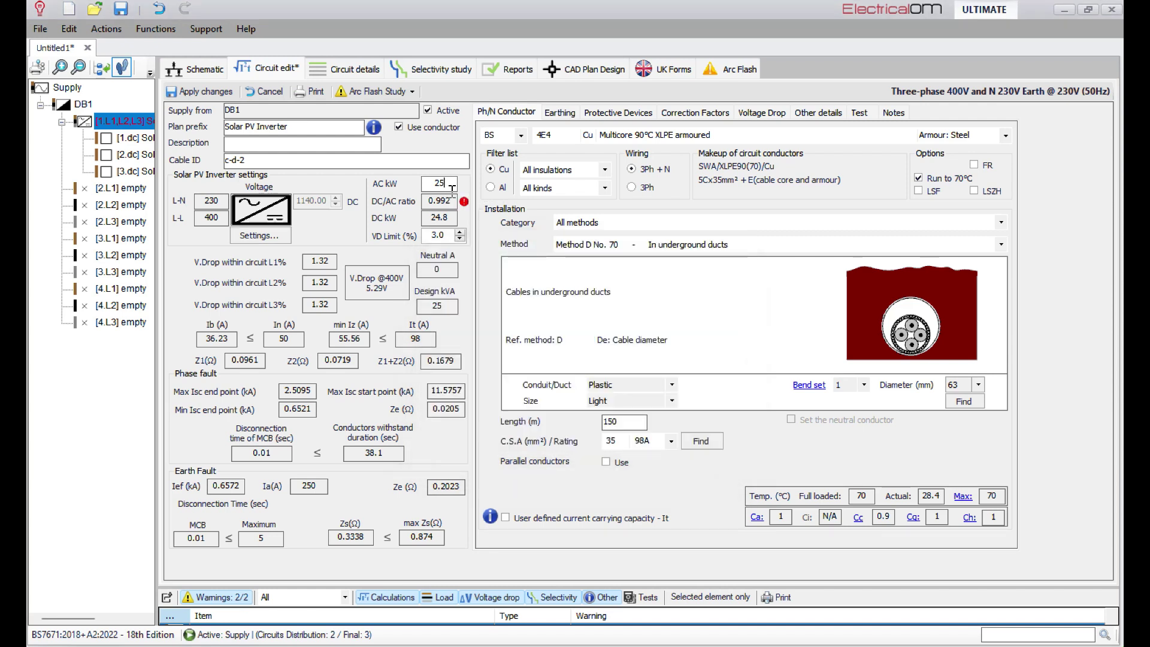
Save the inverter changes and increase the number of solar PV panels in String 1 to 22
click(133, 138)
key(Return)
click(456, 183)
click(457, 183)
click(456, 183)
Increase the number of panels in String 2 and String 3 to 22 each, saving the changes to every string
click(133, 155)
key(Return)
click(133, 171)
click(530, 386)
click(457, 183)
click(457, 183)
click(457, 184)
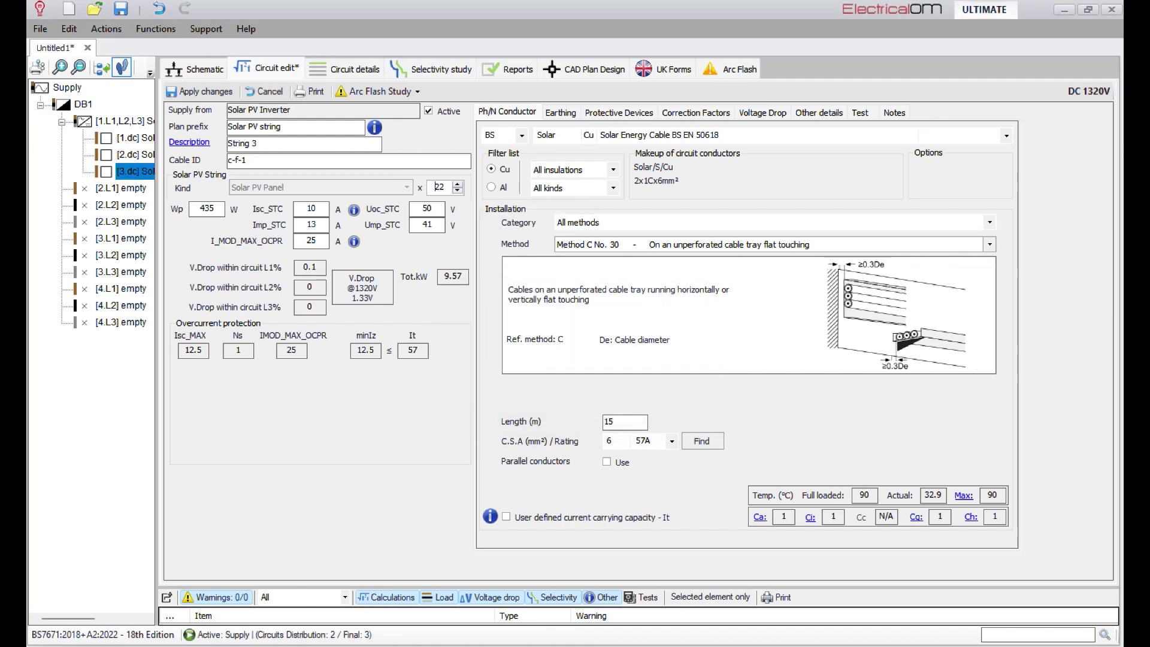
click(122, 121)
key(Return)
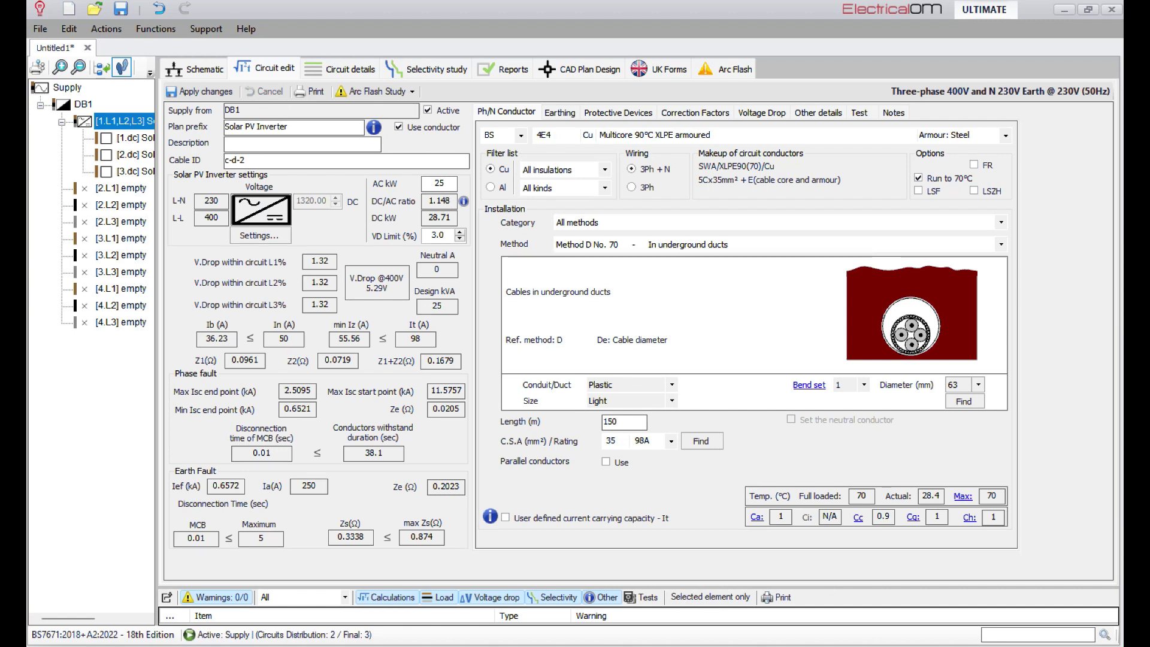
Insert an overvoltage protection circuit on distribution board DB1 in the schematic
drag(822, 586, 821, 530)
click(195, 69)
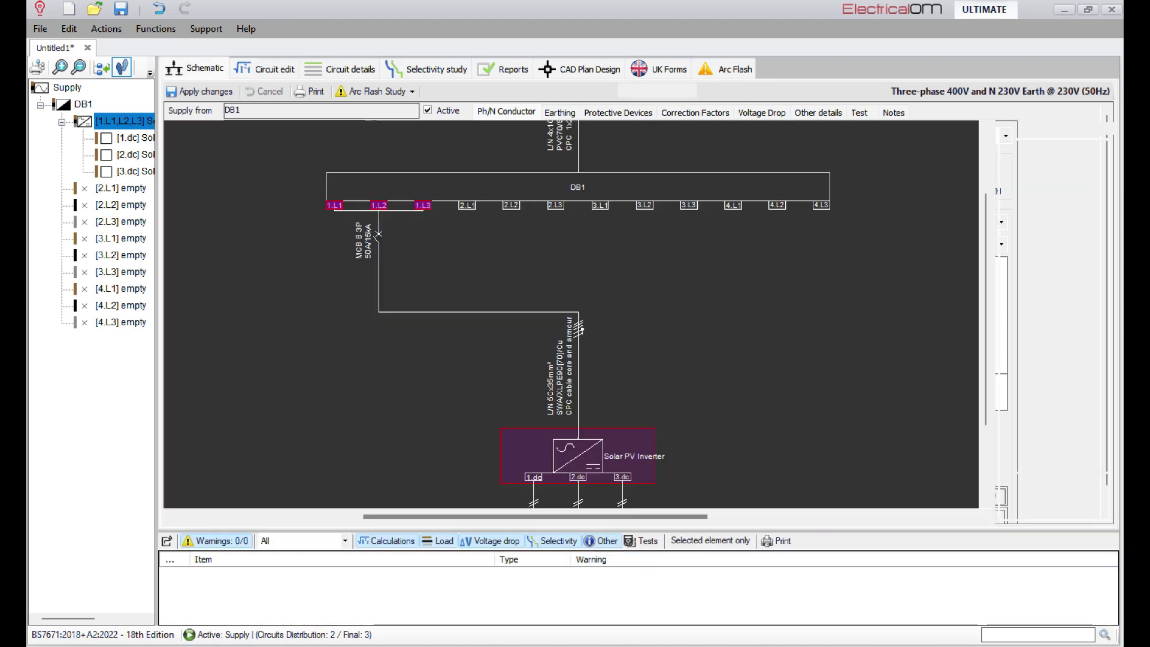
drag(985, 338, 985, 268)
right_click(791, 313)
mouse_move(862, 324)
click(1024, 563)
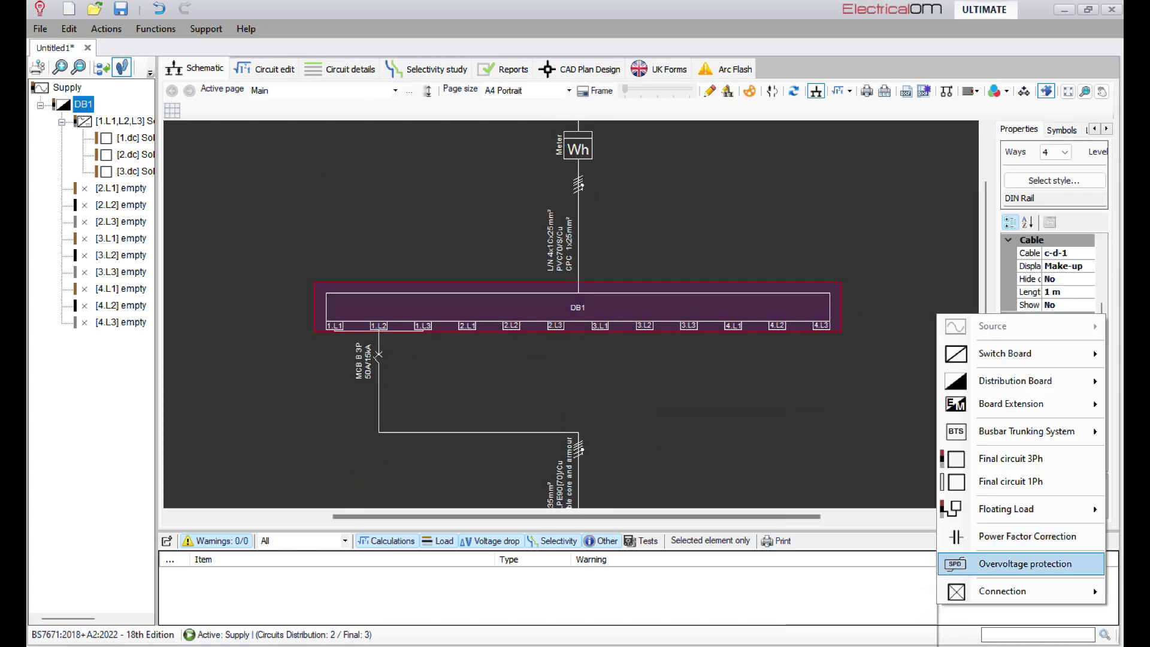
Change the DB1 SPD's protective device to a Generic BS EN 60898 15kA MCB Type C rated 40 A
drag(985, 268, 985, 341)
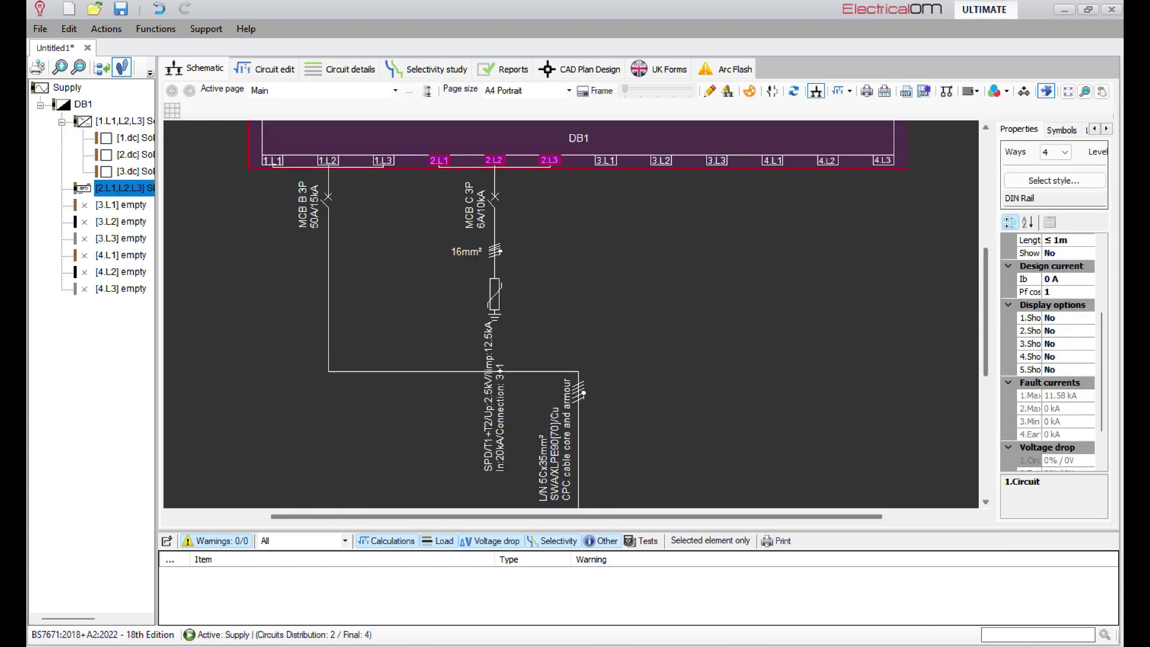
click(494, 297)
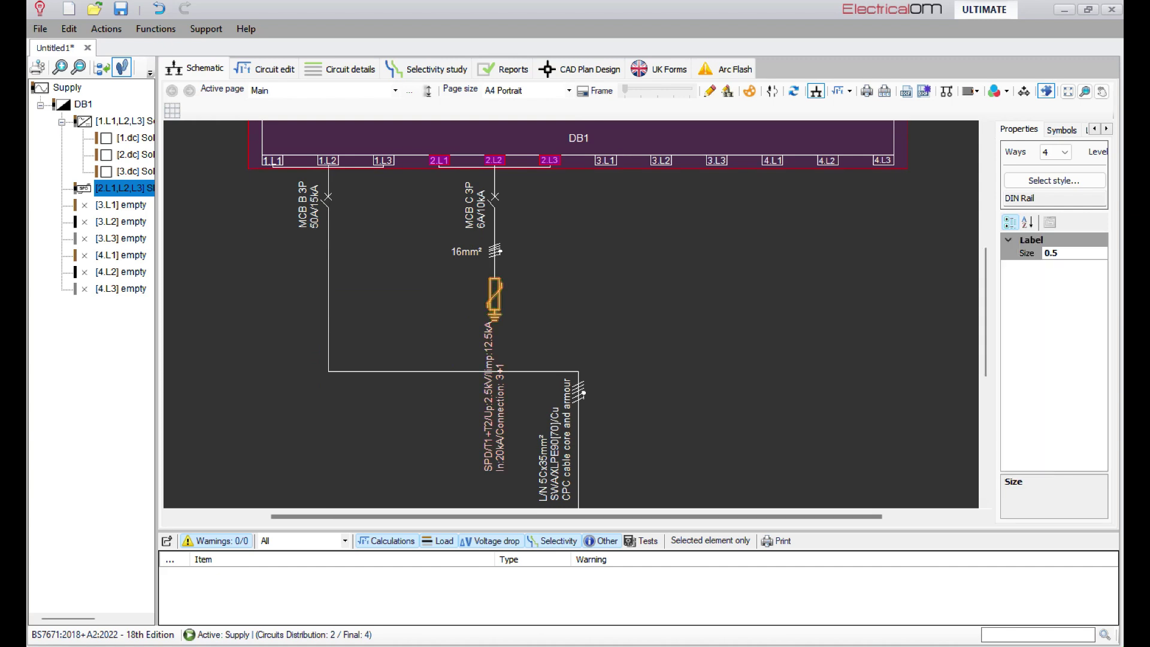
click(495, 251)
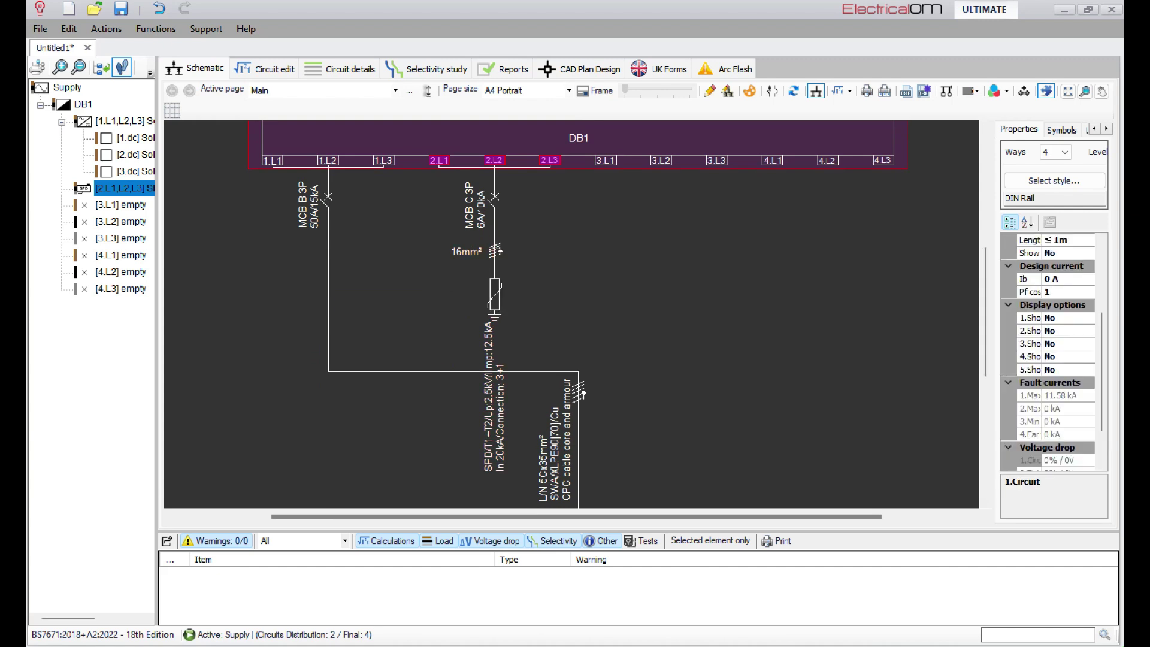
double_click(494, 198)
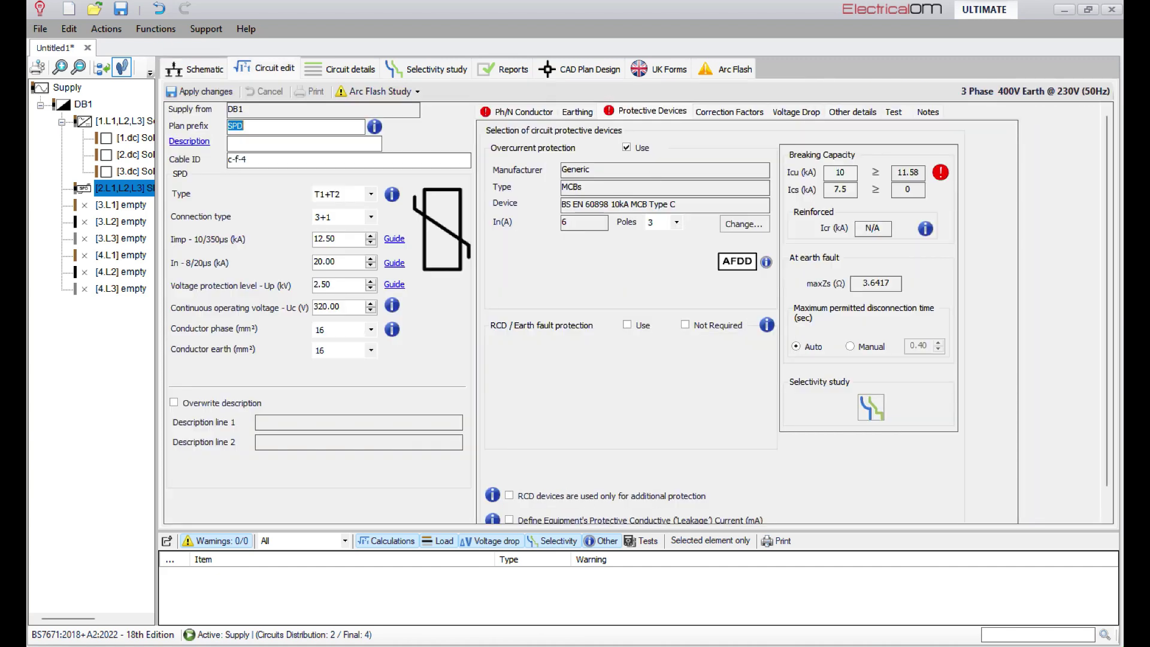
click(743, 223)
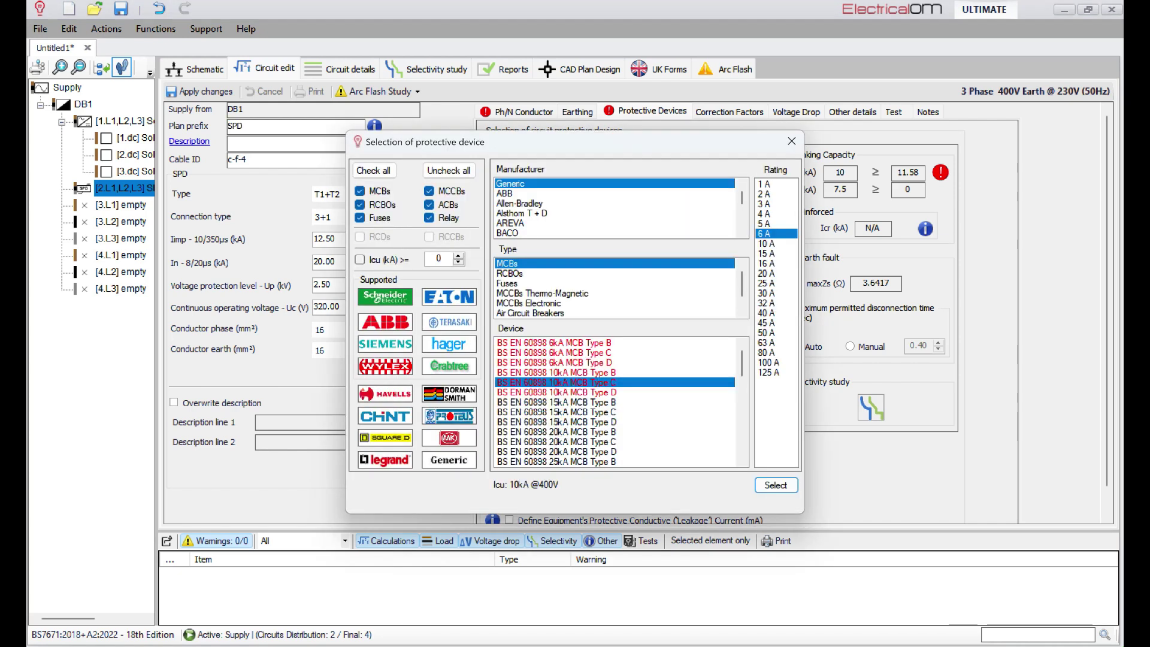
click(556, 412)
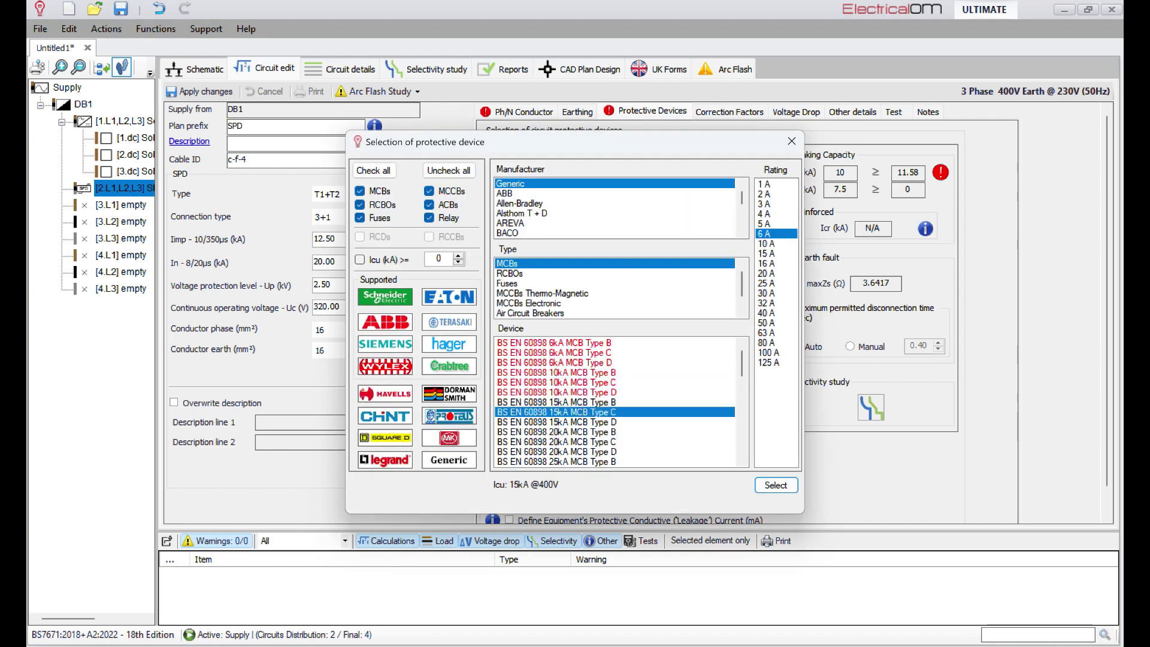
click(766, 313)
click(775, 485)
click(516, 111)
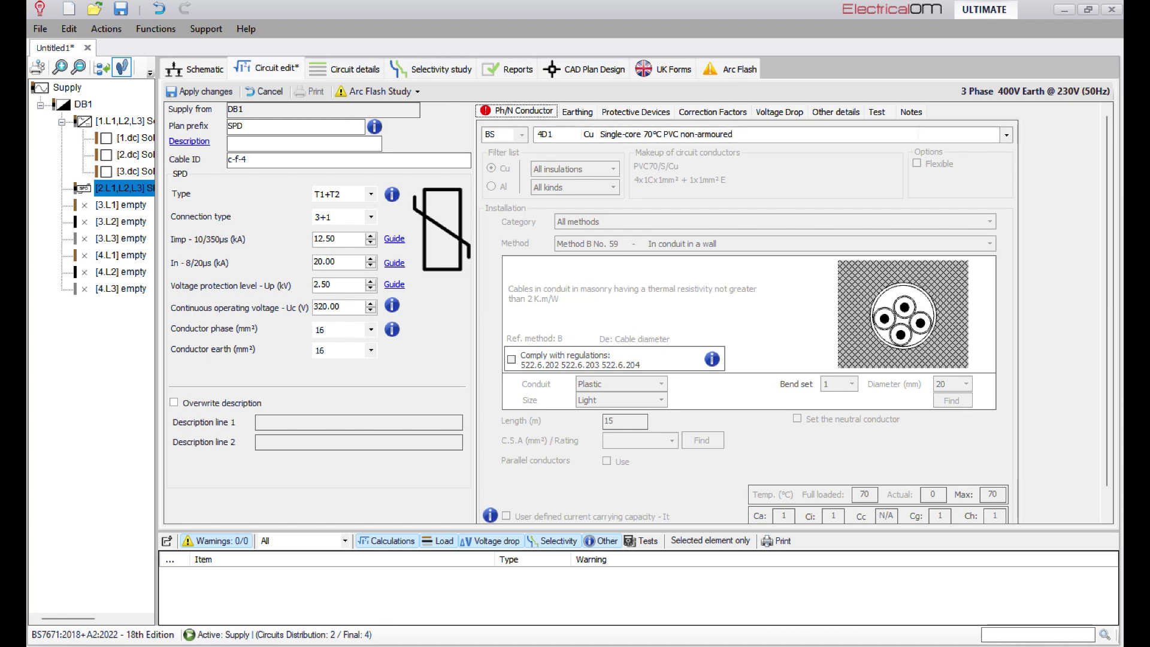
click(1005, 135)
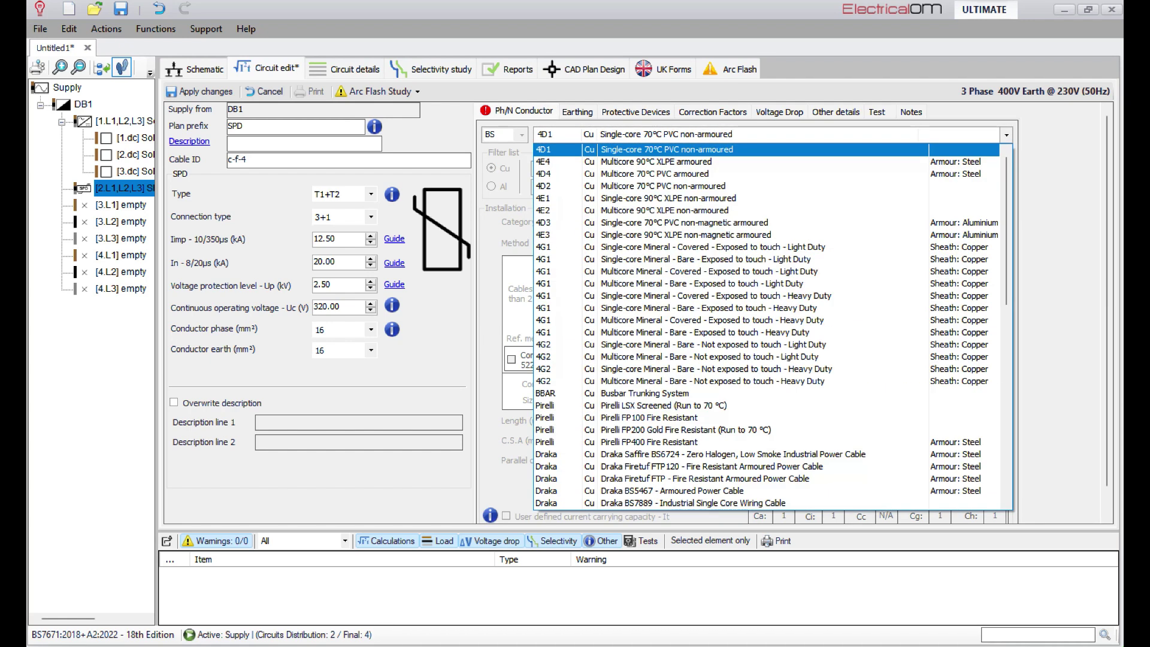
click(1006, 135)
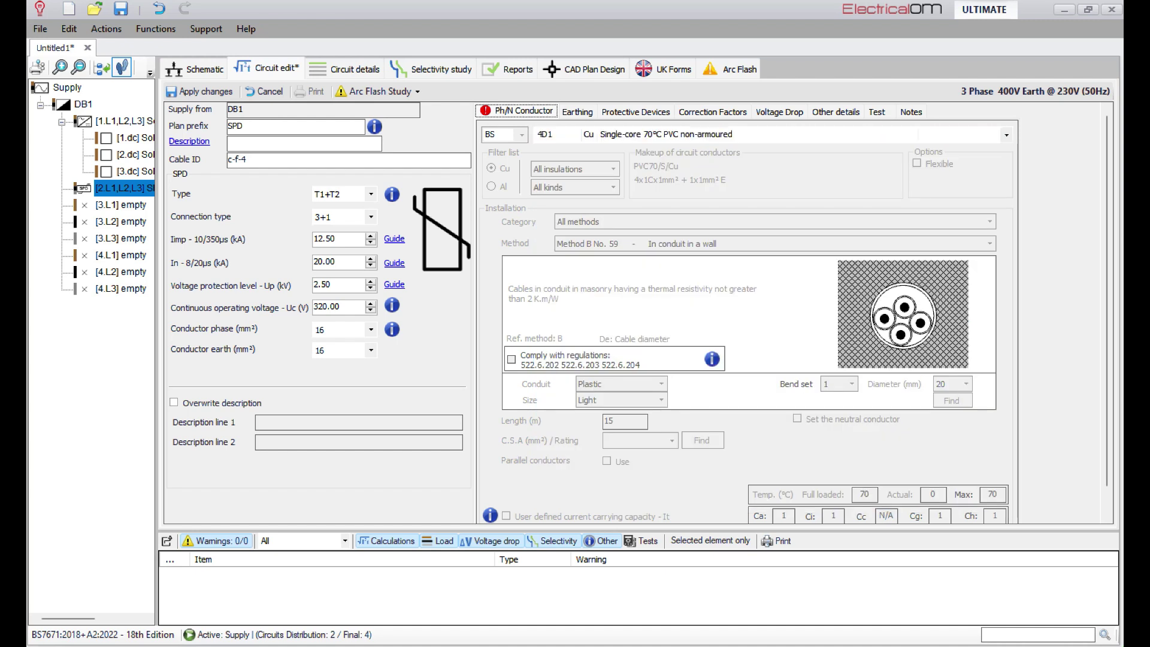
scroll(639, 313, down, 1)
scroll(639, 313, up, 1)
Set the DB1 SPD to type T2+T3 with connection type 3+1
click(370, 194)
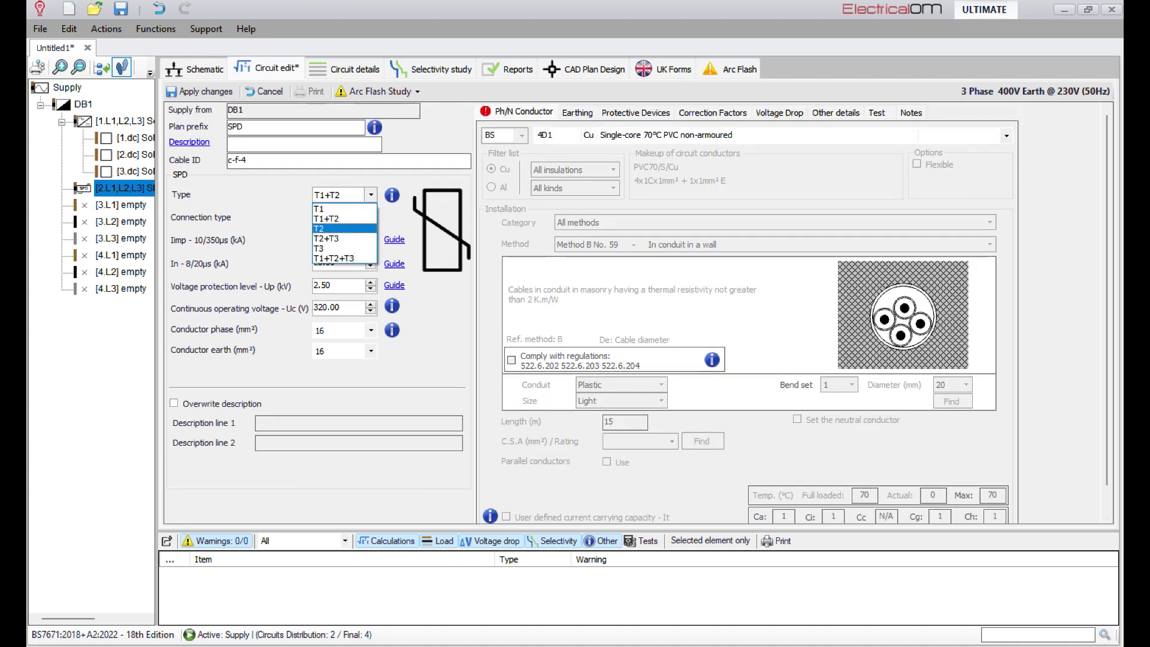
click(335, 239)
click(370, 218)
click(337, 231)
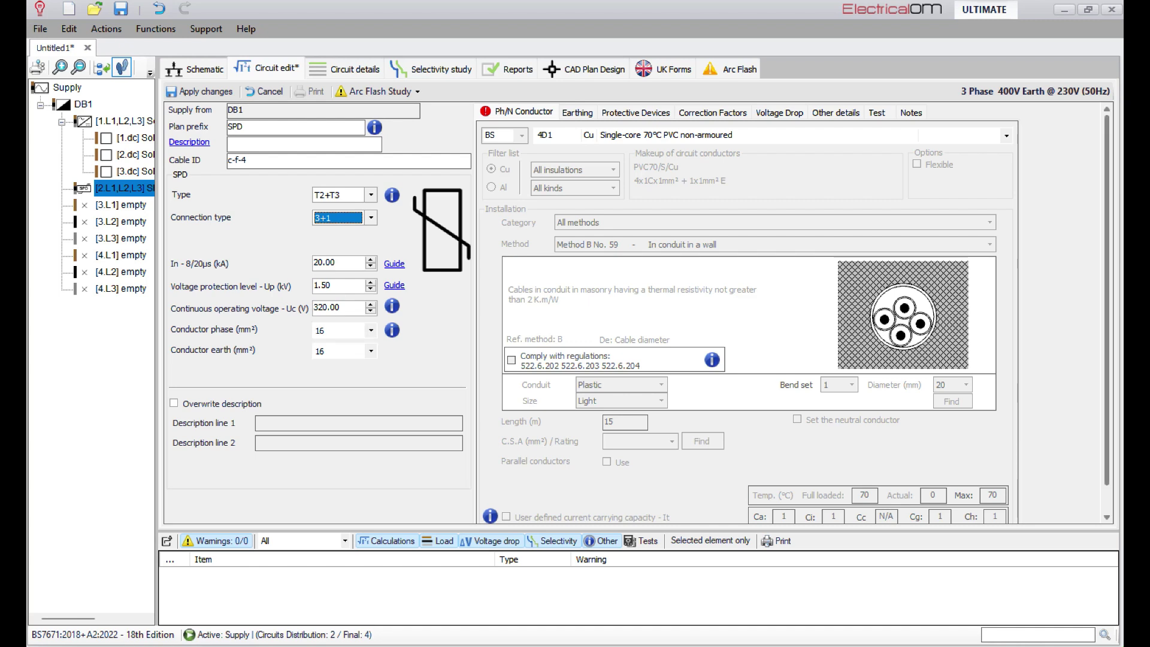
Describe the DB1 surge protection circuit as "Main SPD" and save the changes to the schematic
click(341, 146)
text(Main SPD)
click(204, 69)
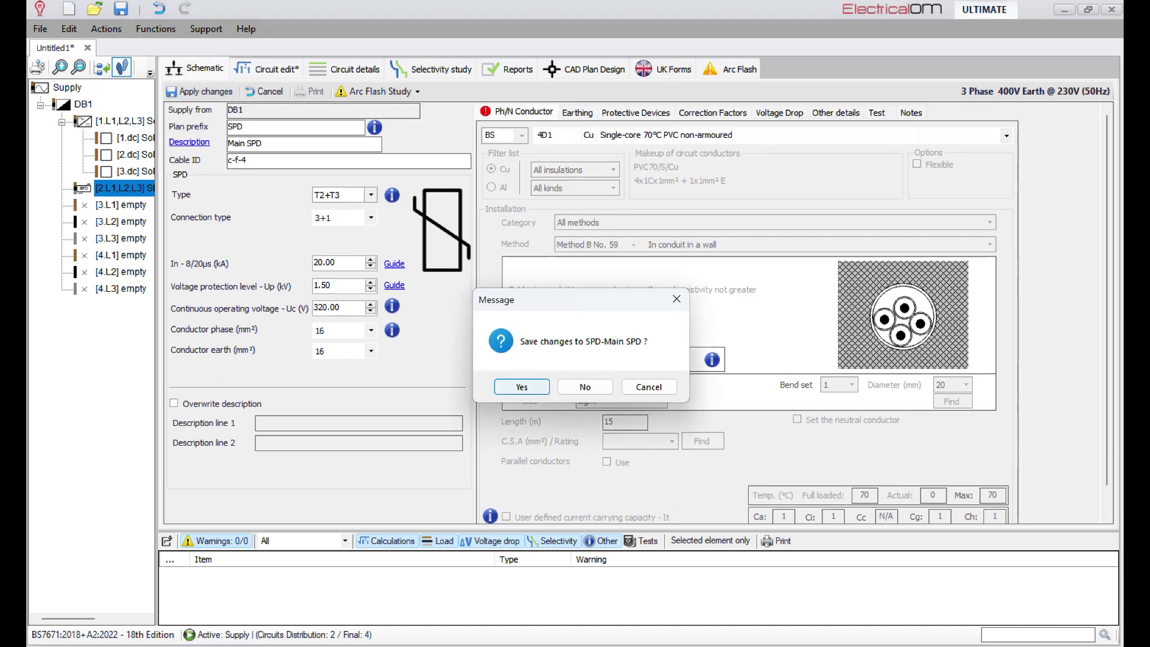
key(Return)
scroll(765, 337, down, 2)
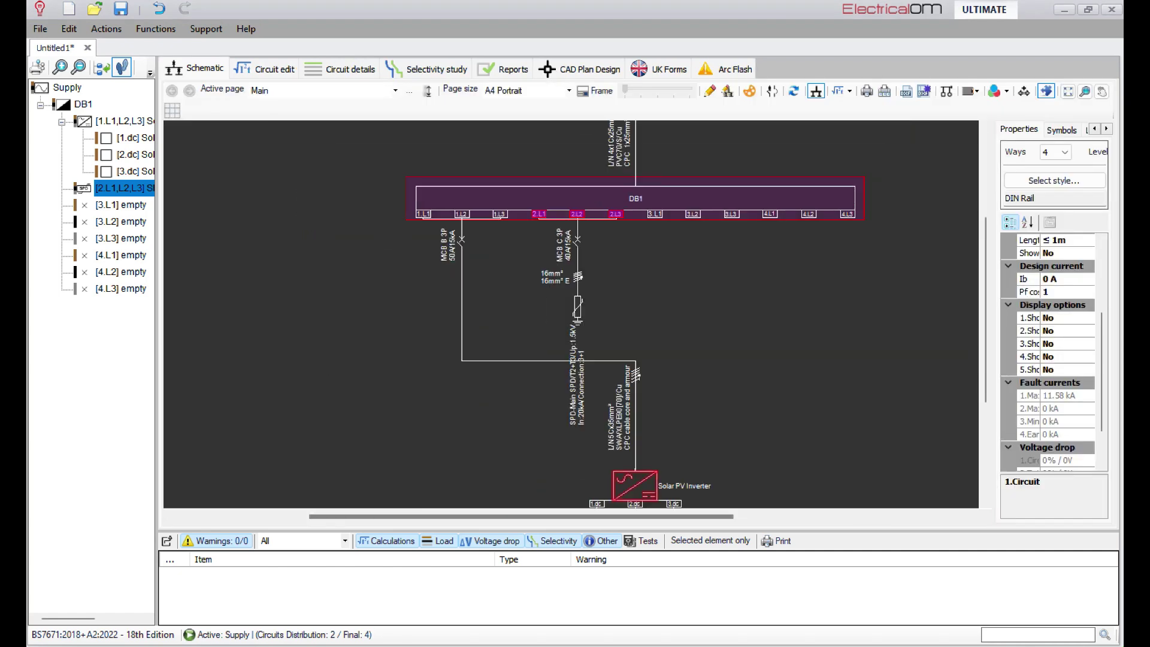
click(634, 485)
right_click(641, 484)
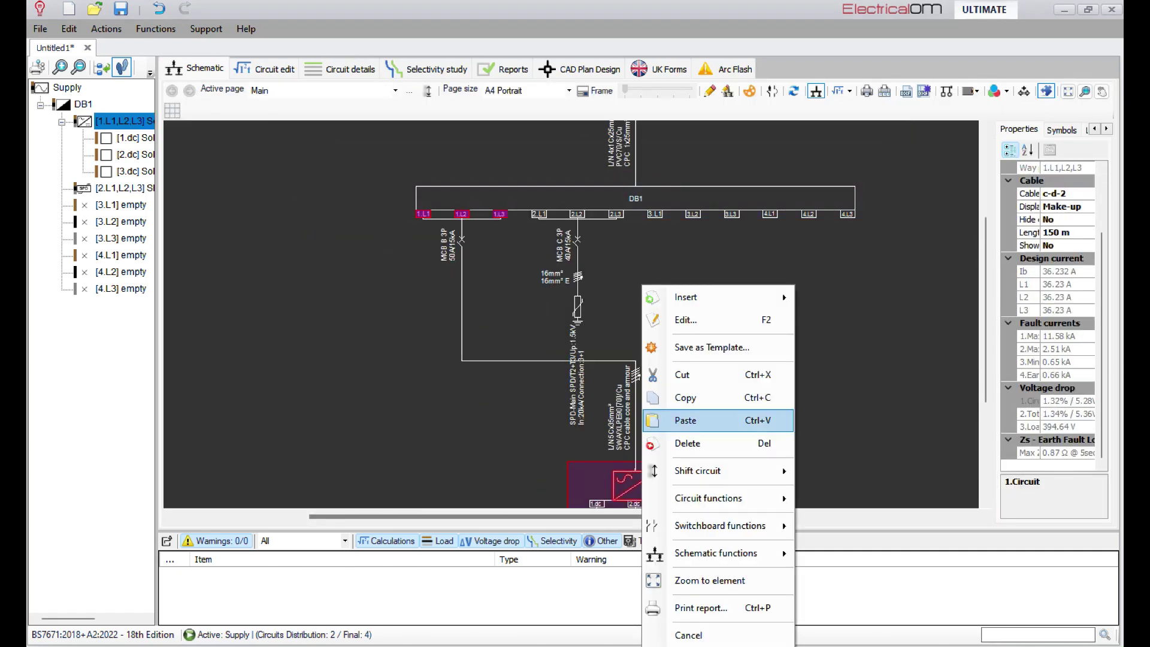
click(683, 320)
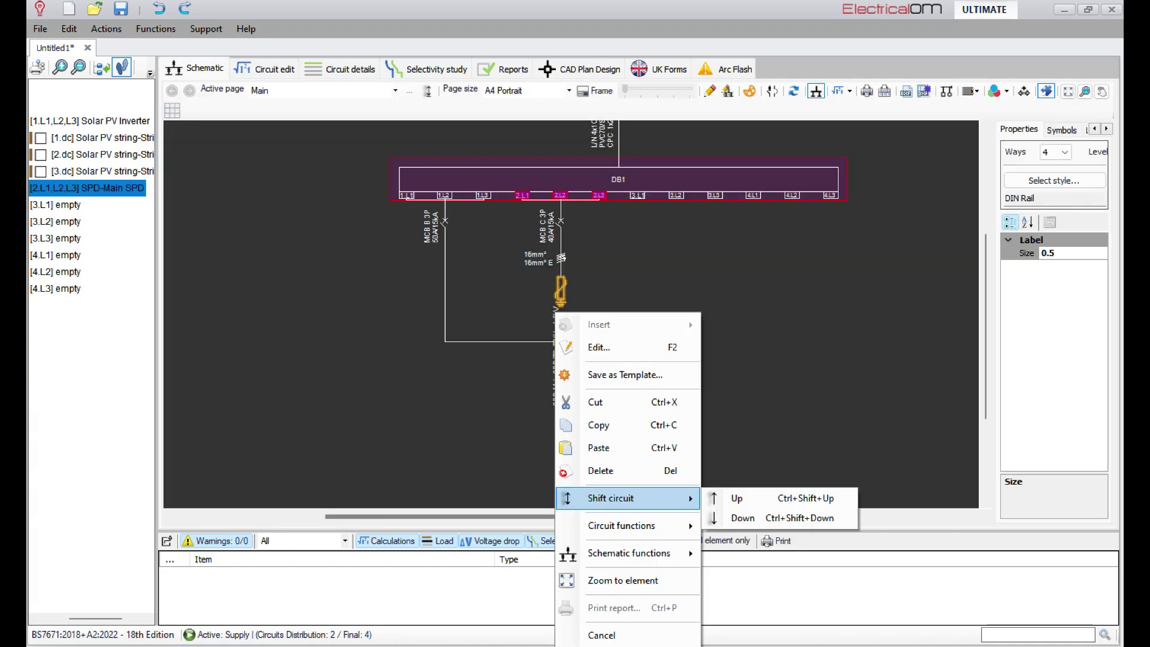
Move the Main SPD label clear of the inverter's supply line and reverse its orientation to horizontal
mouse_move(629, 553)
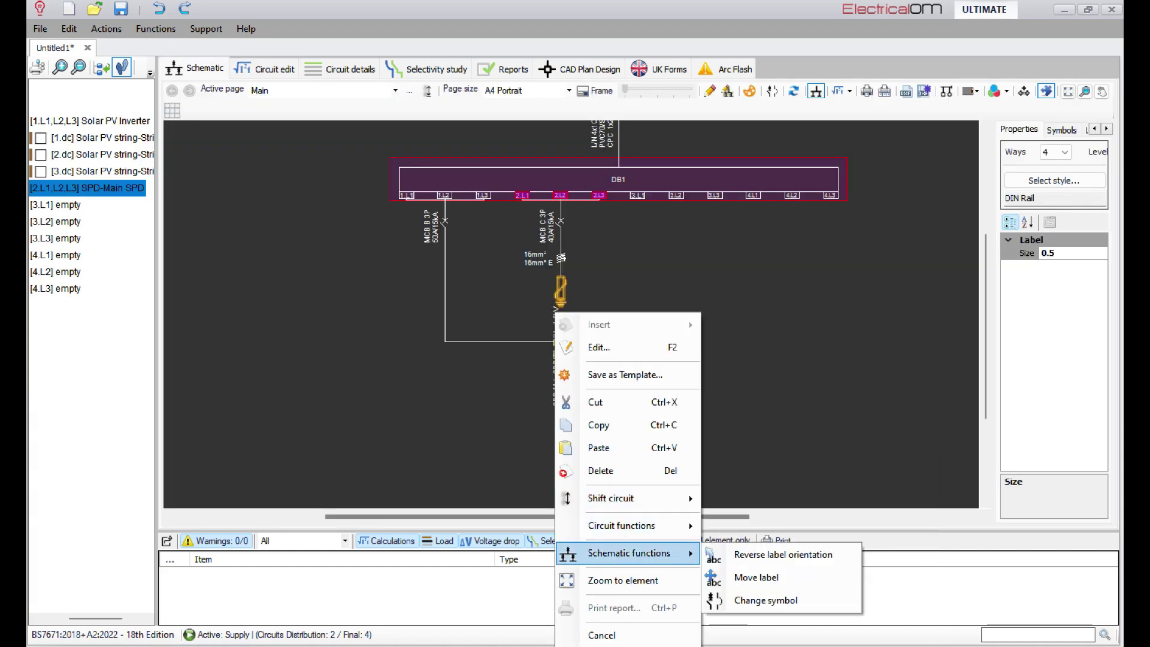
click(756, 577)
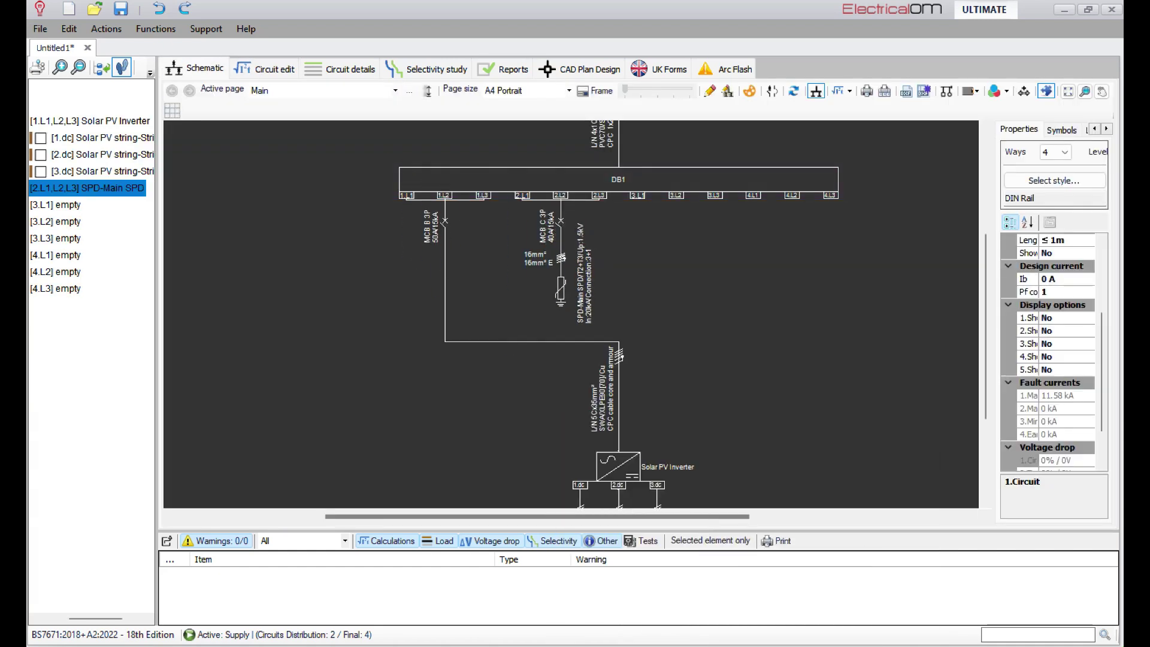
click(583, 274)
right_click(579, 312)
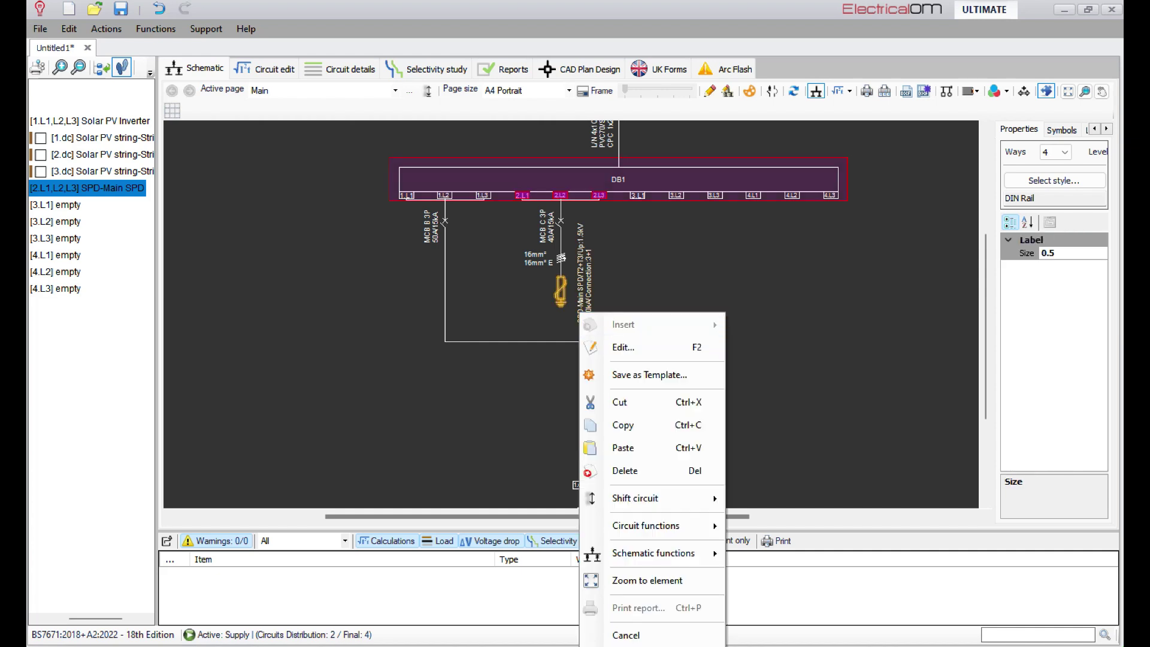
mouse_move(653, 552)
click(778, 554)
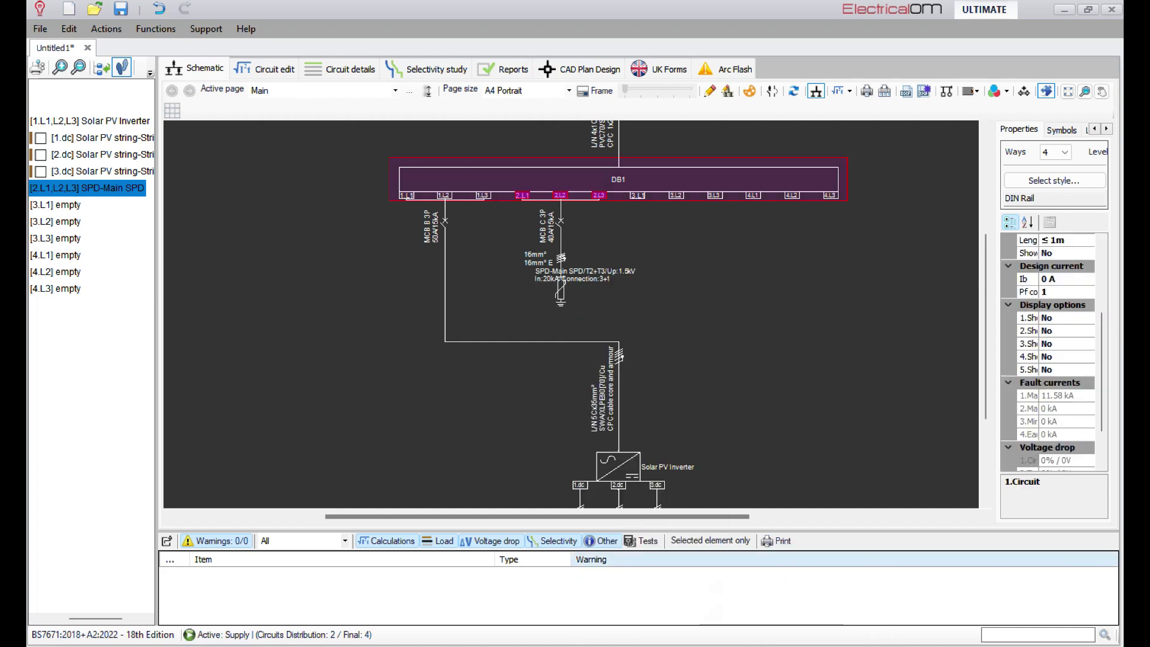
Move the horizontal Main SPD label to the right of the SPD symbol
right_click(585, 276)
mouse_move(629, 515)
click(791, 561)
click(573, 287)
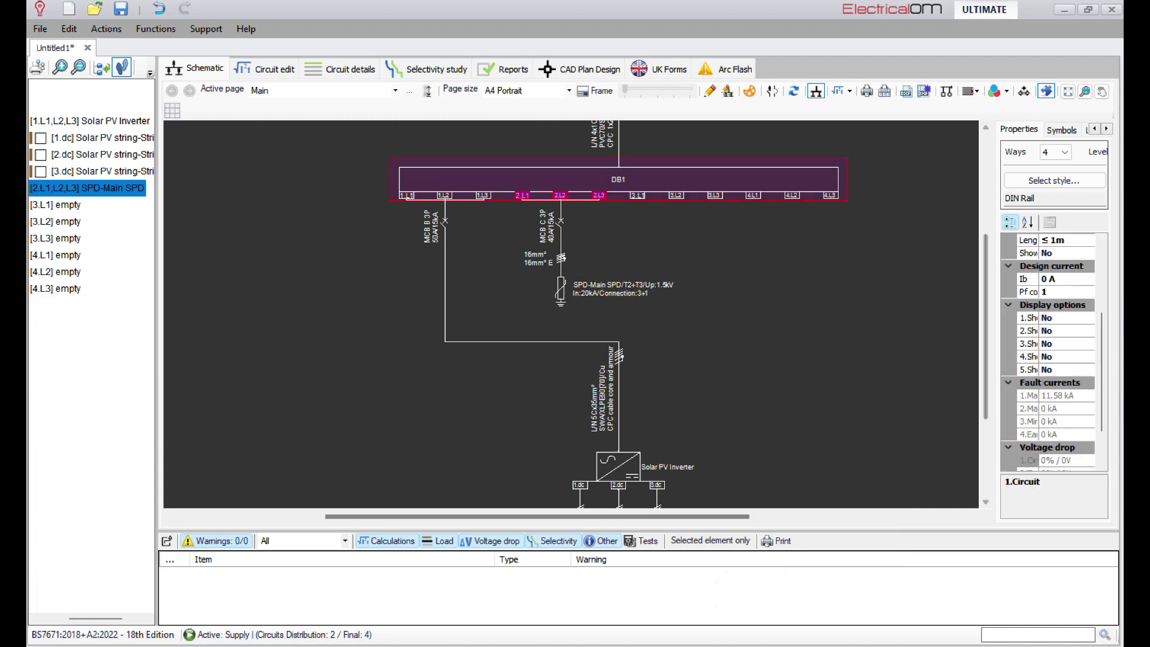
Insert an overvoltage protection circuit on the solar PV inverter
scroll(623, 360, down, 3)
right_click(624, 286)
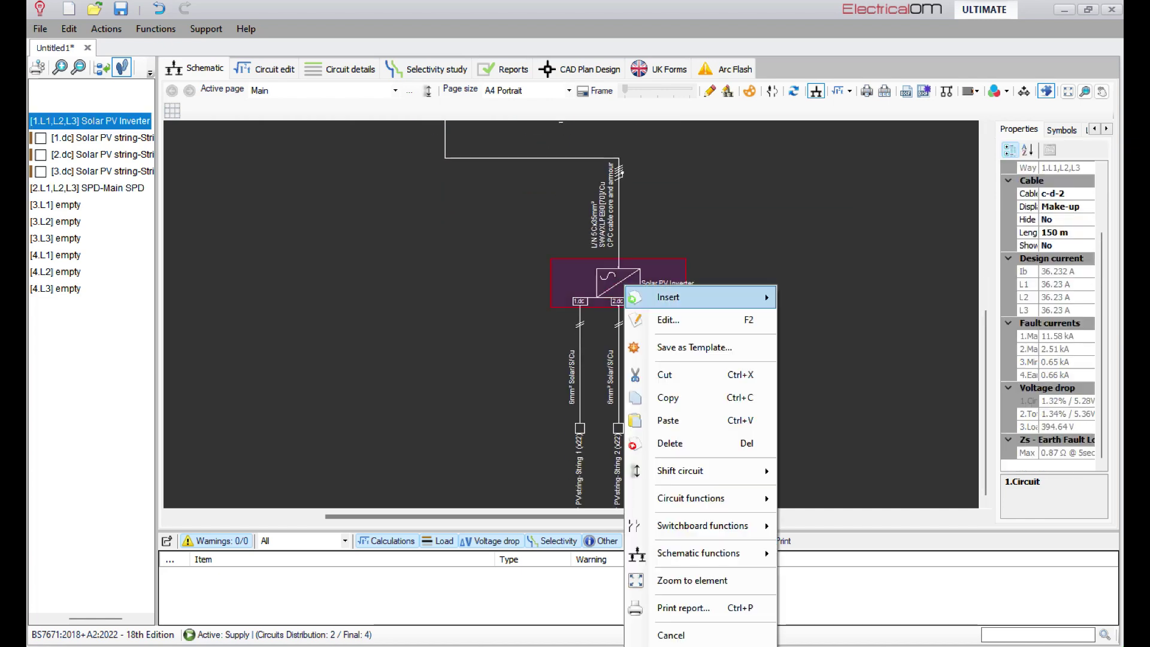
mouse_move(667, 297)
mouse_move(863, 458)
click(1006, 461)
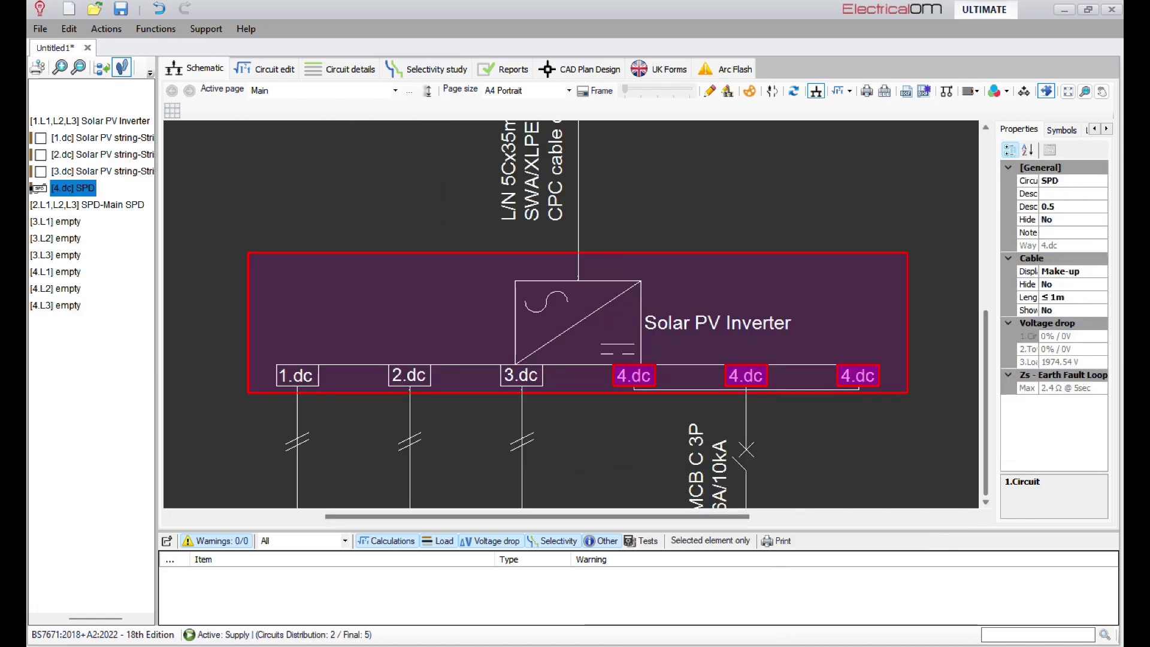
Describe the SPD circuit on the solar PV inverter as "DC SPD Array" and set its type to T1+T2+T3
scroll(885, 456, down, 4)
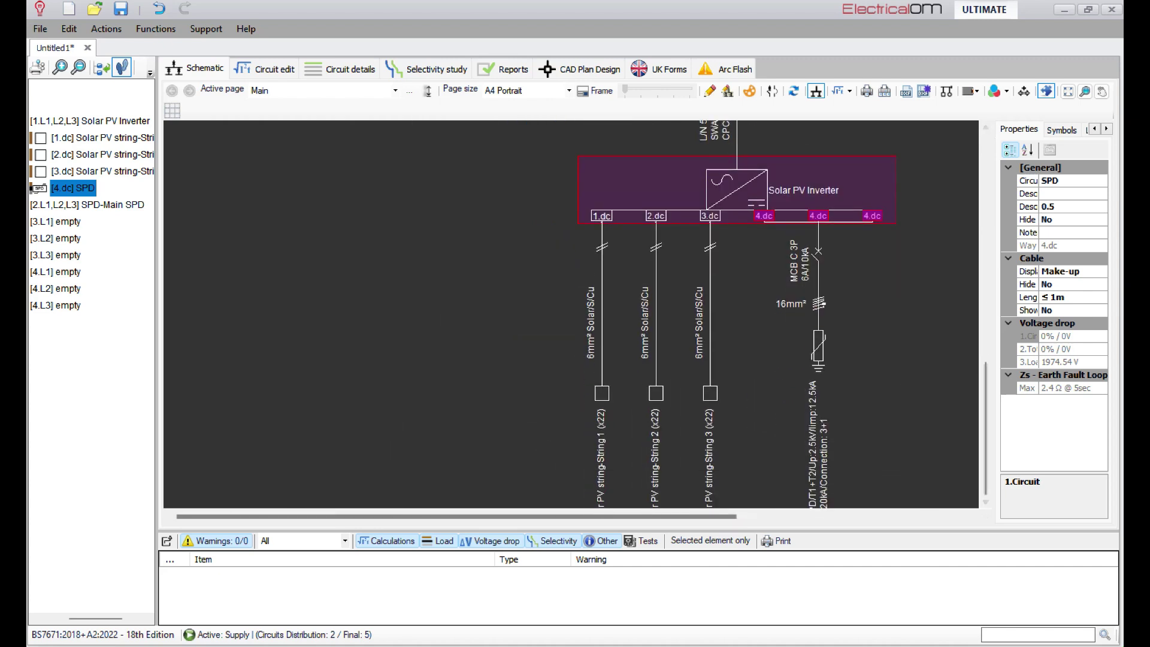
click(818, 350)
double_click(818, 350)
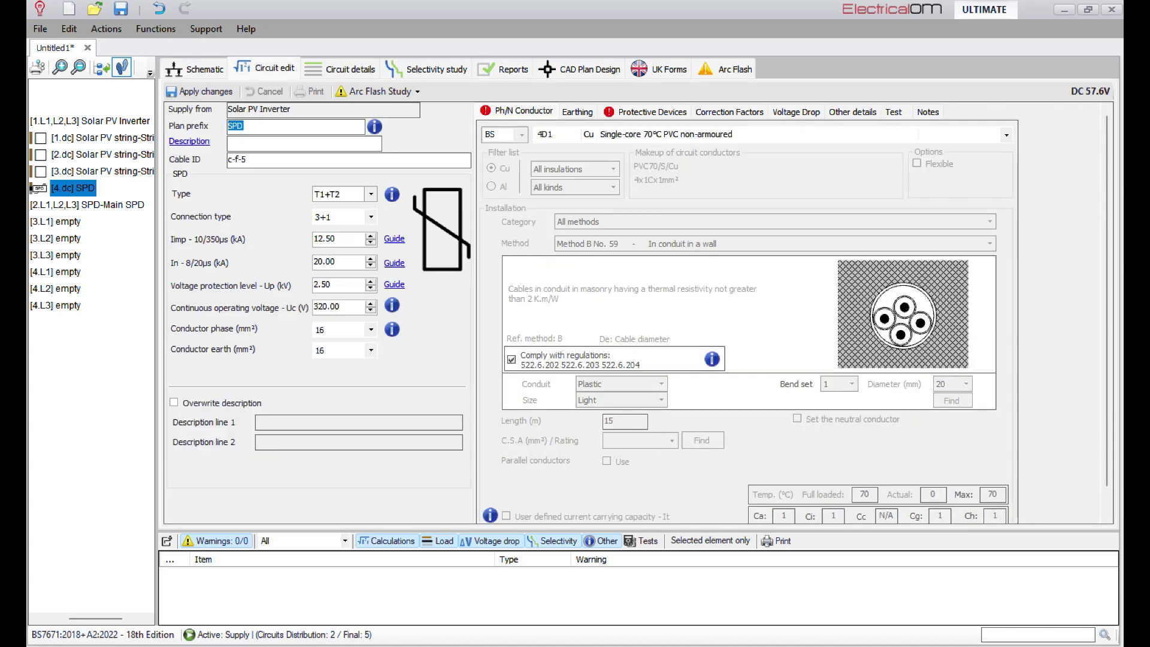
click(339, 194)
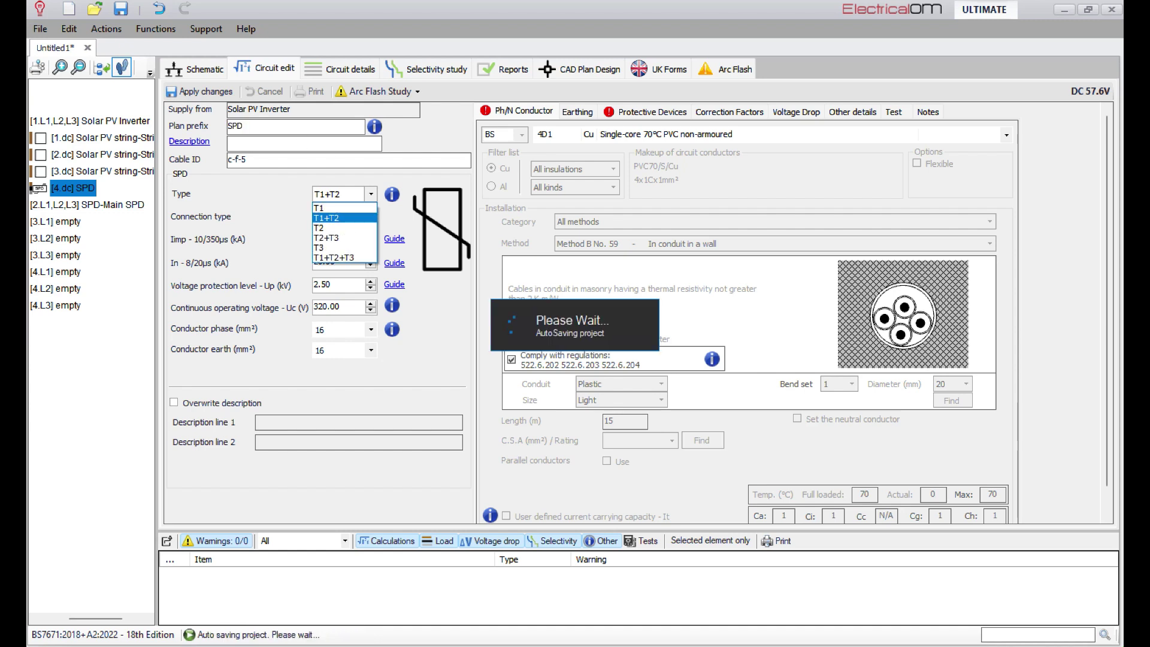
click(304, 144)
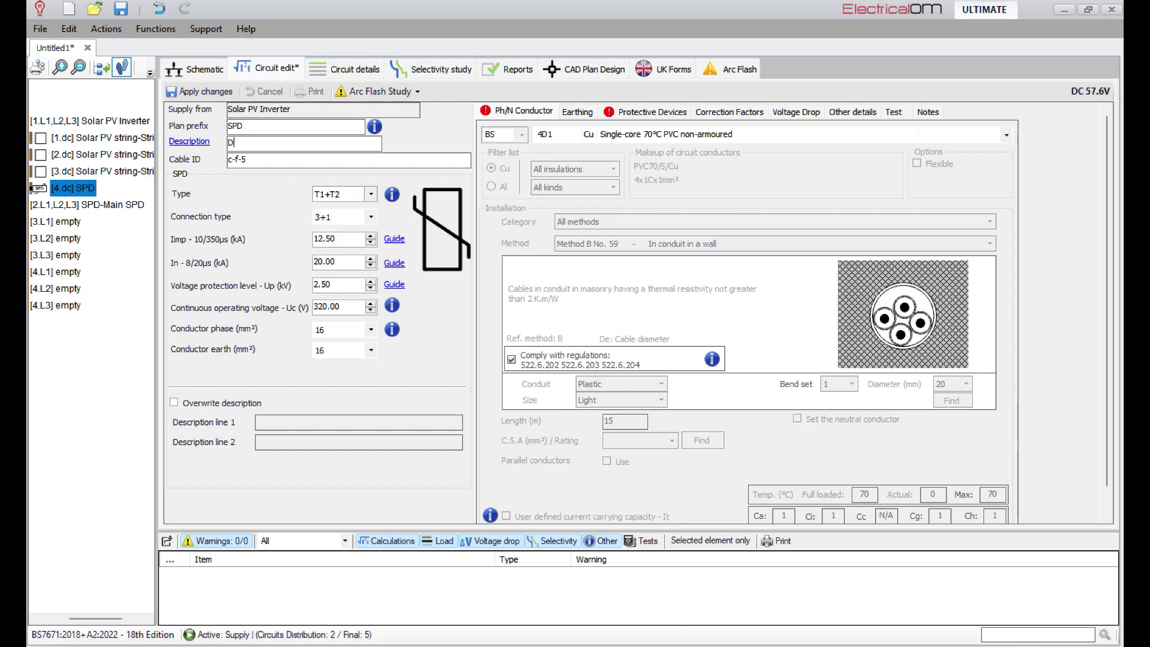
text(DC SPD )
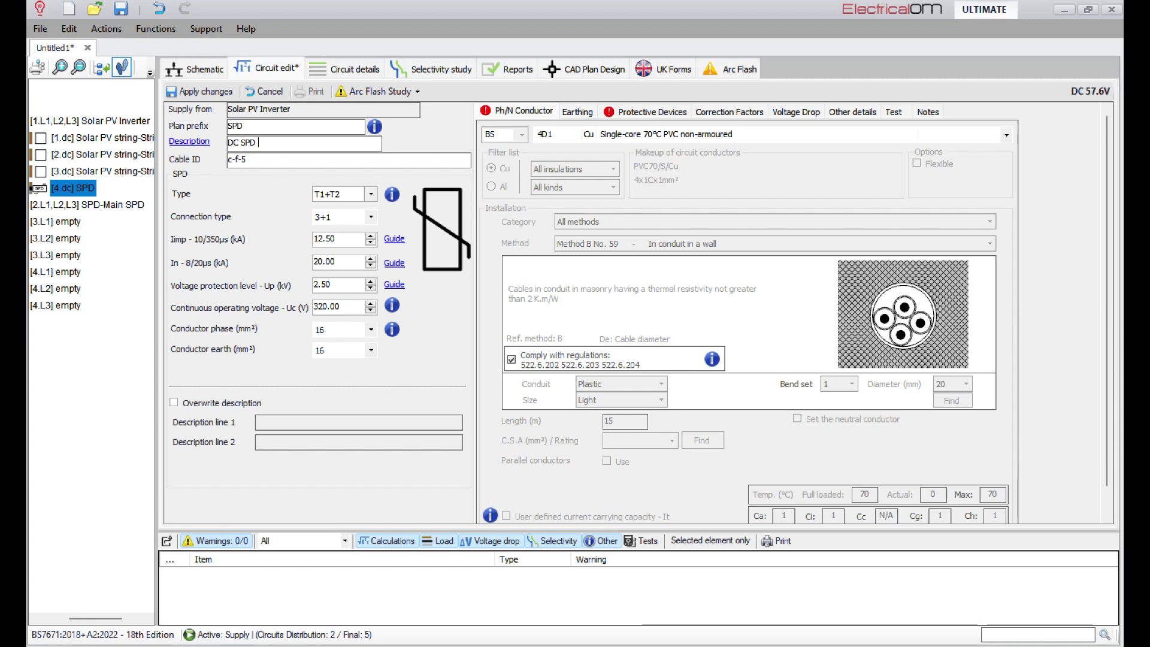
text(Array)
click(370, 193)
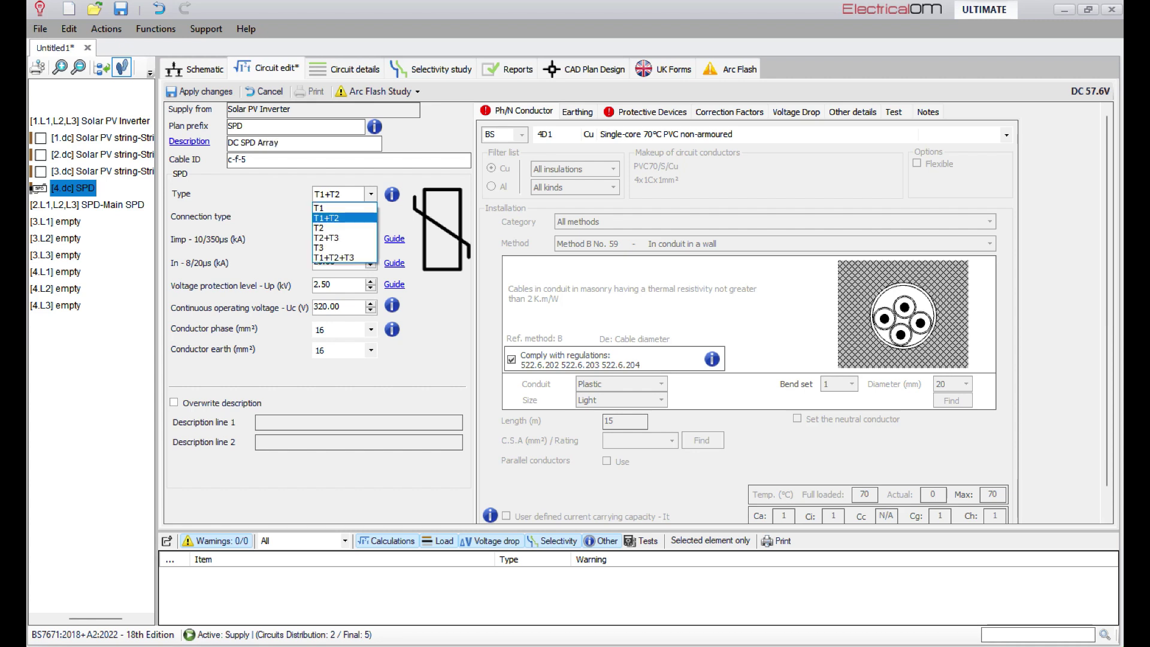
click(344, 257)
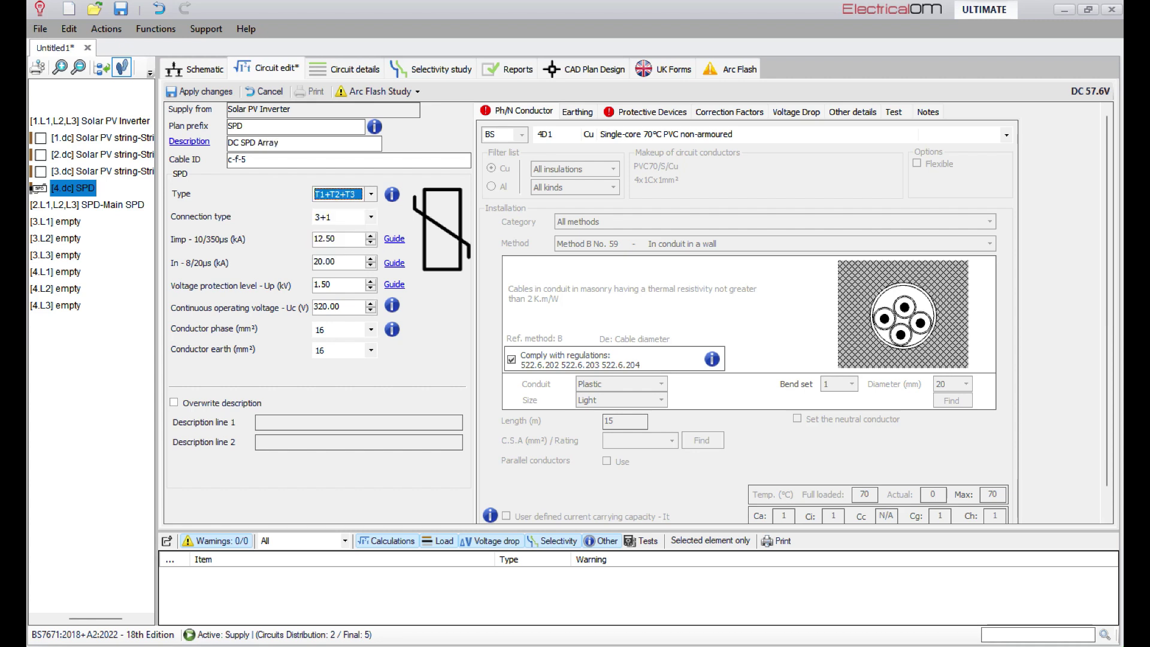
Disable overcurrent protection for the DC SPD Array circuit and save the changes to the schematic
click(645, 111)
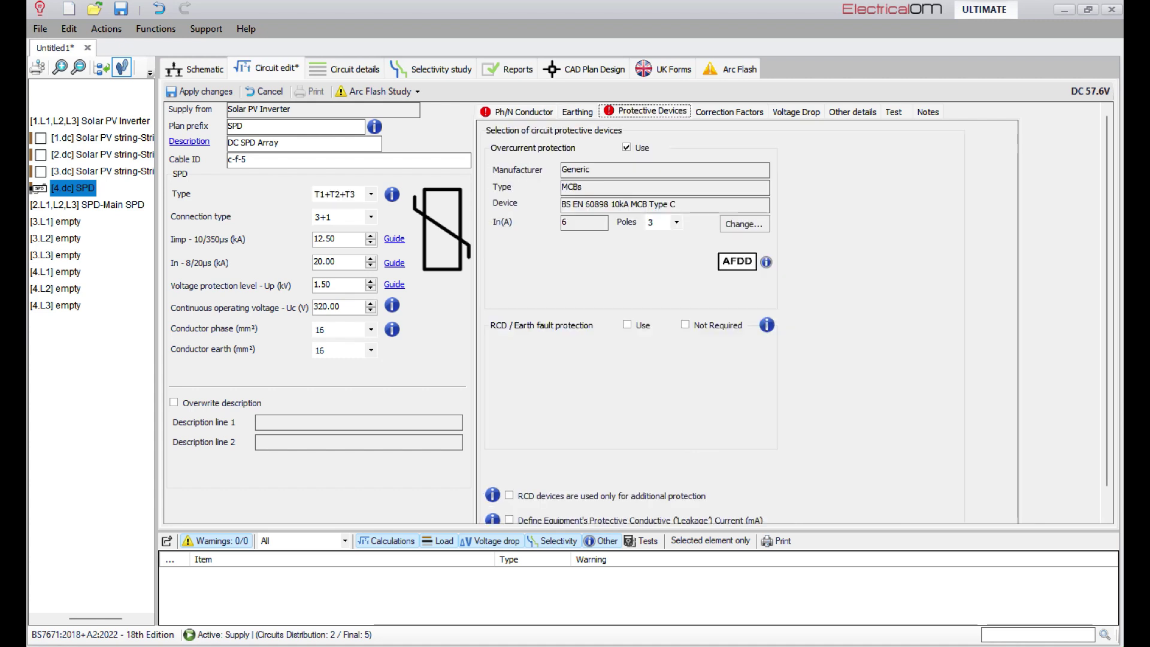
click(626, 147)
click(626, 148)
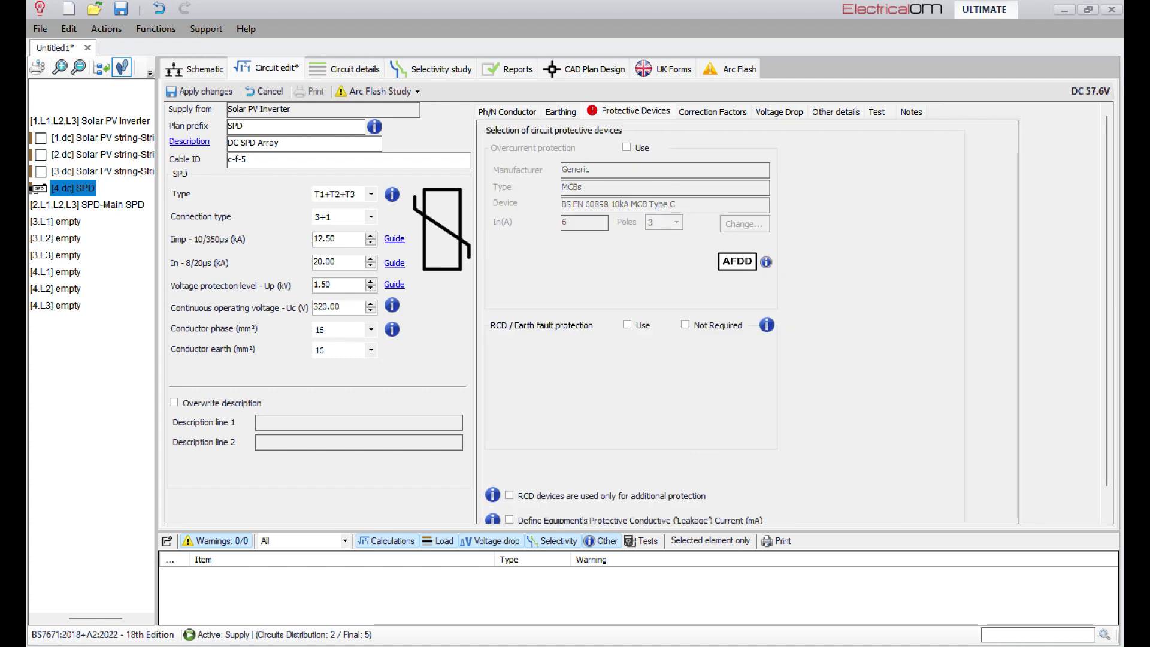
click(627, 110)
click(559, 112)
click(506, 111)
click(627, 110)
click(195, 69)
click(521, 386)
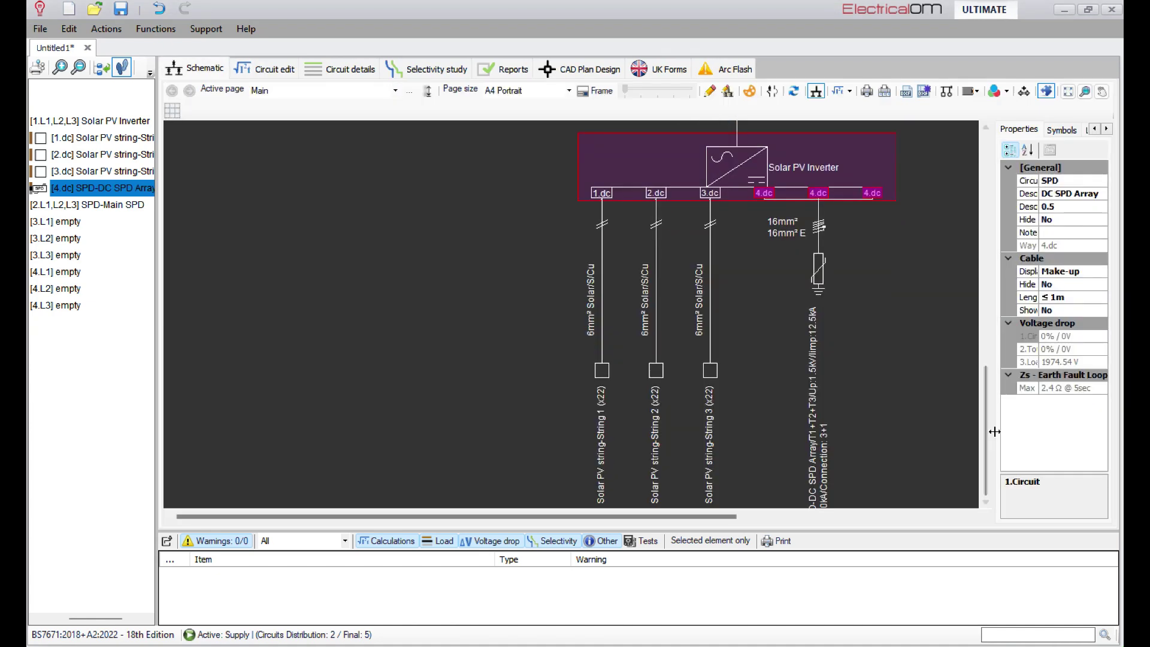
Reverse the DC SPD Array label's orientation to horizontal and move the label just below its SPD symbol
drag(993, 431, 997, 429)
right_click(806, 309)
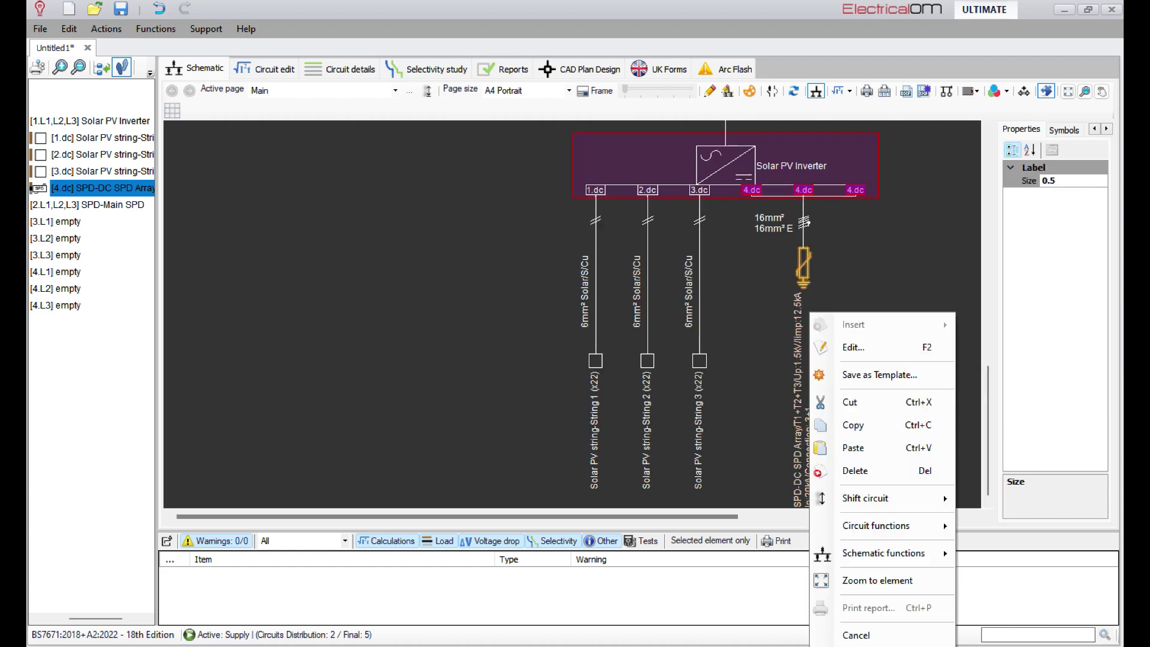
mouse_move(868, 551)
click(1018, 552)
right_click(785, 312)
click(985, 578)
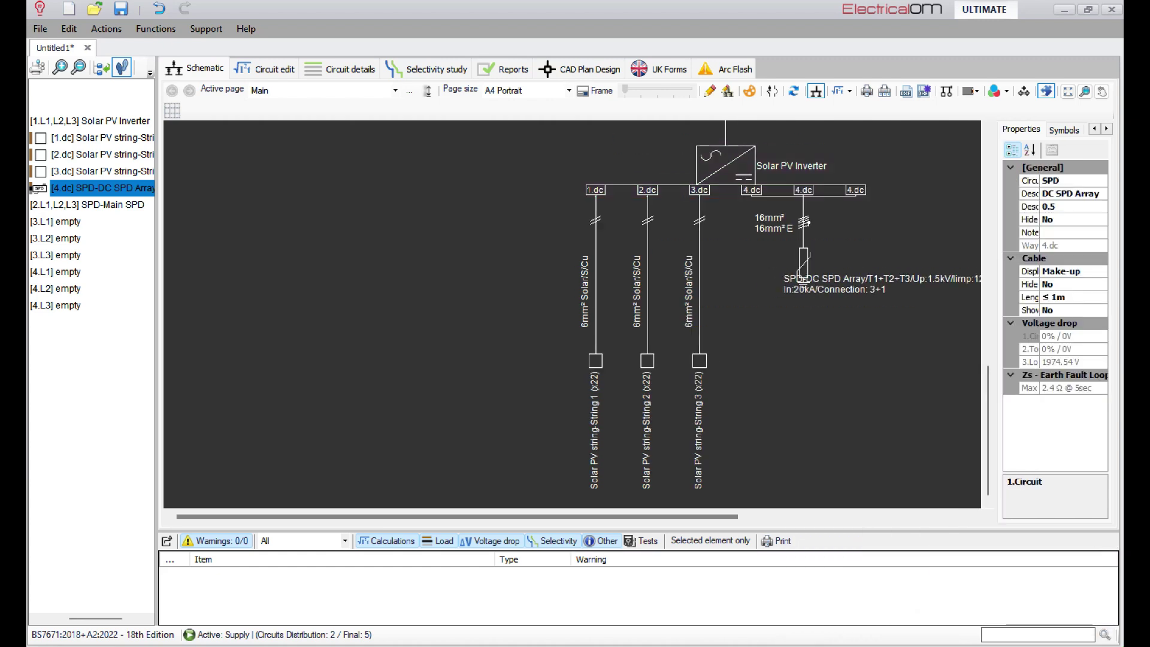
click(735, 301)
click(807, 222)
scroll(806, 222, down, 1)
drag(987, 405, 987, 290)
scroll(751, 314, down, 2)
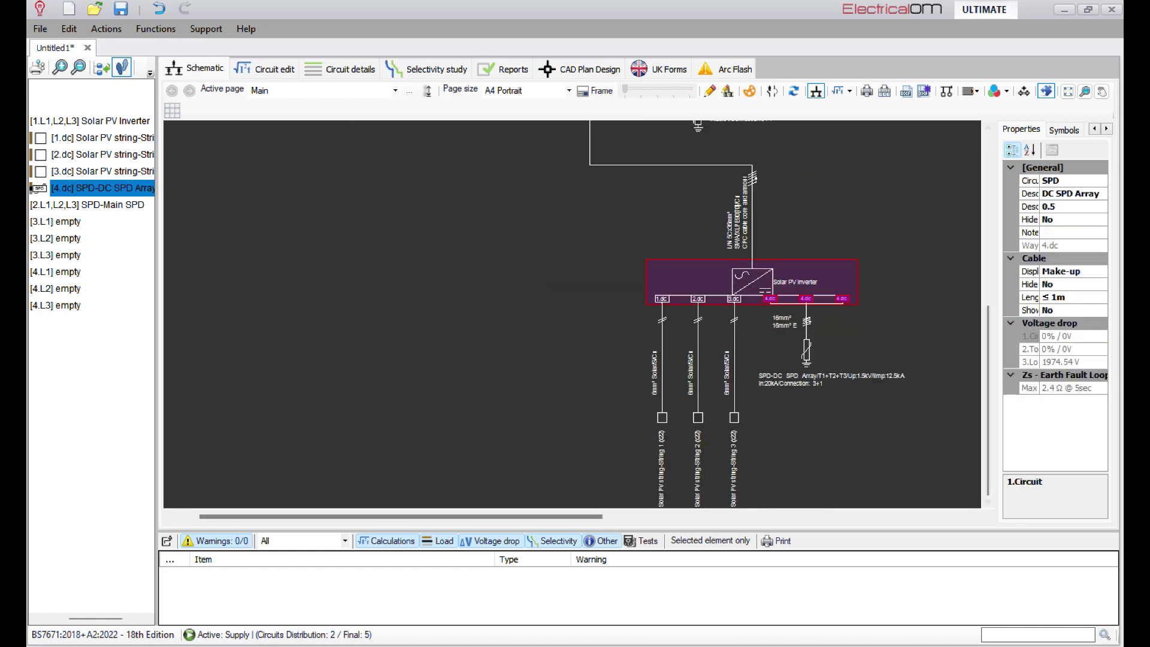
Generate a project report from the Default template with every report item included
click(503, 69)
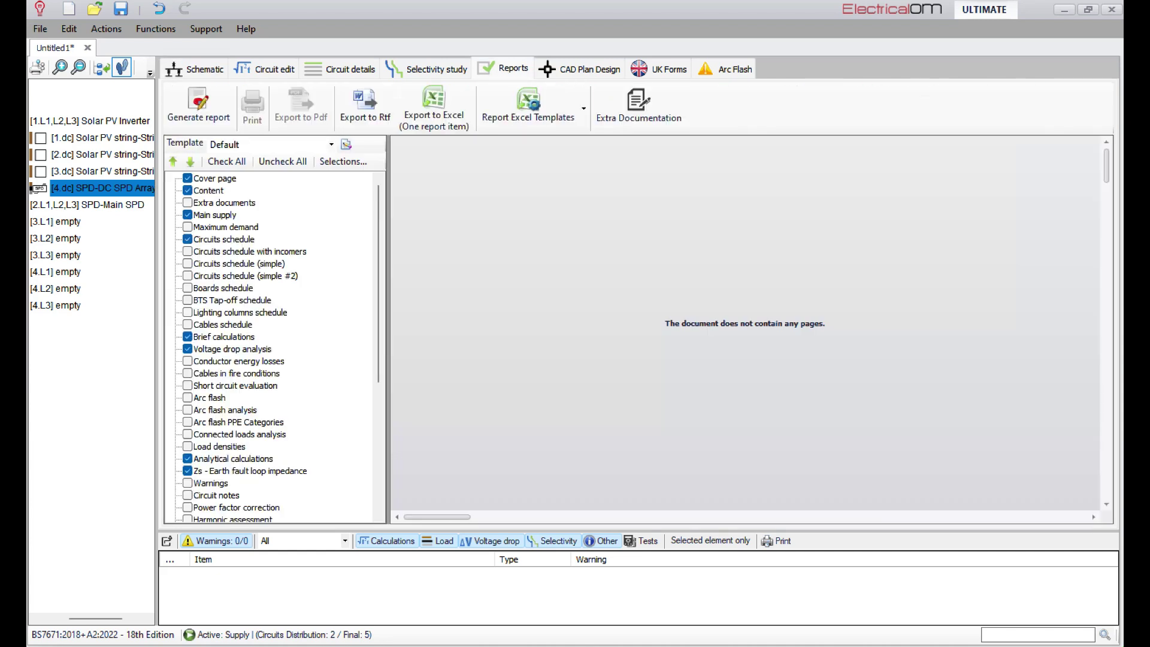
scroll(274, 347, down, 5)
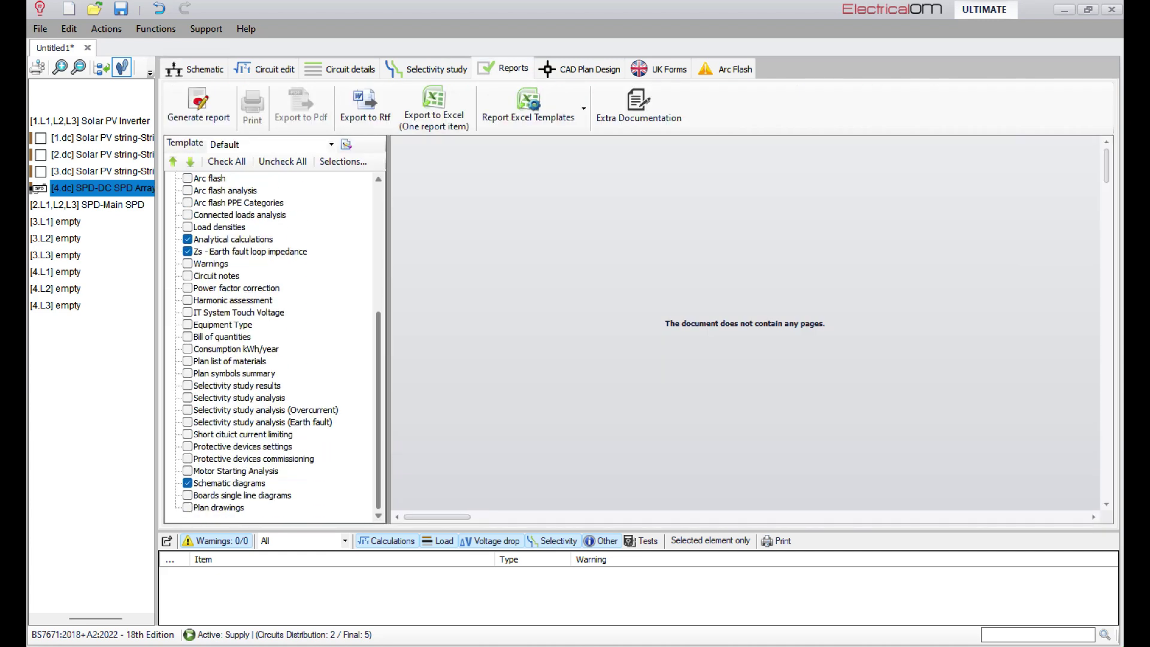
scroll(274, 347, up, 6)
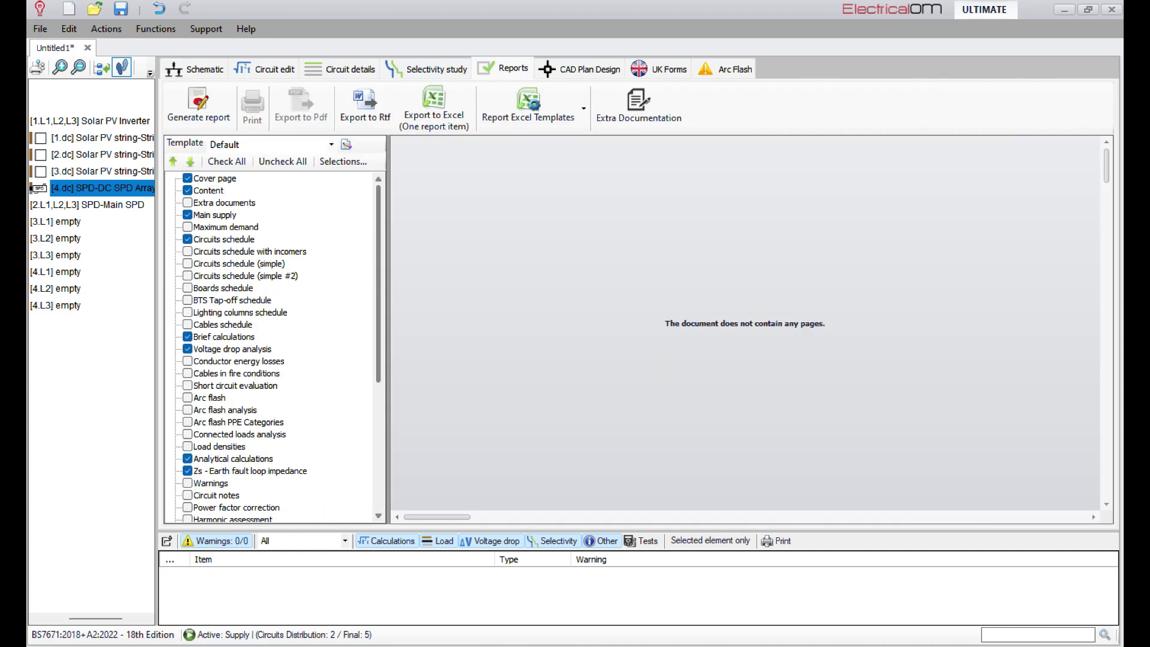
click(226, 161)
click(198, 108)
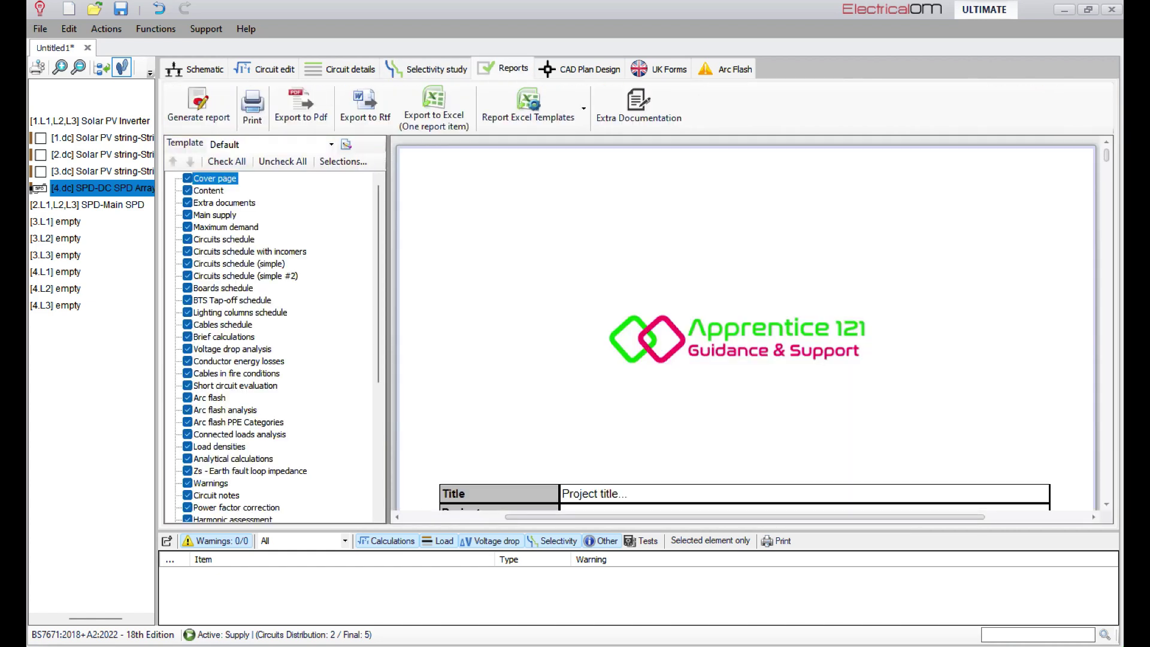
Widen the report preview and examine the main supply, maximum demand and circuits schedule reports
scroll(746, 326, down, 15)
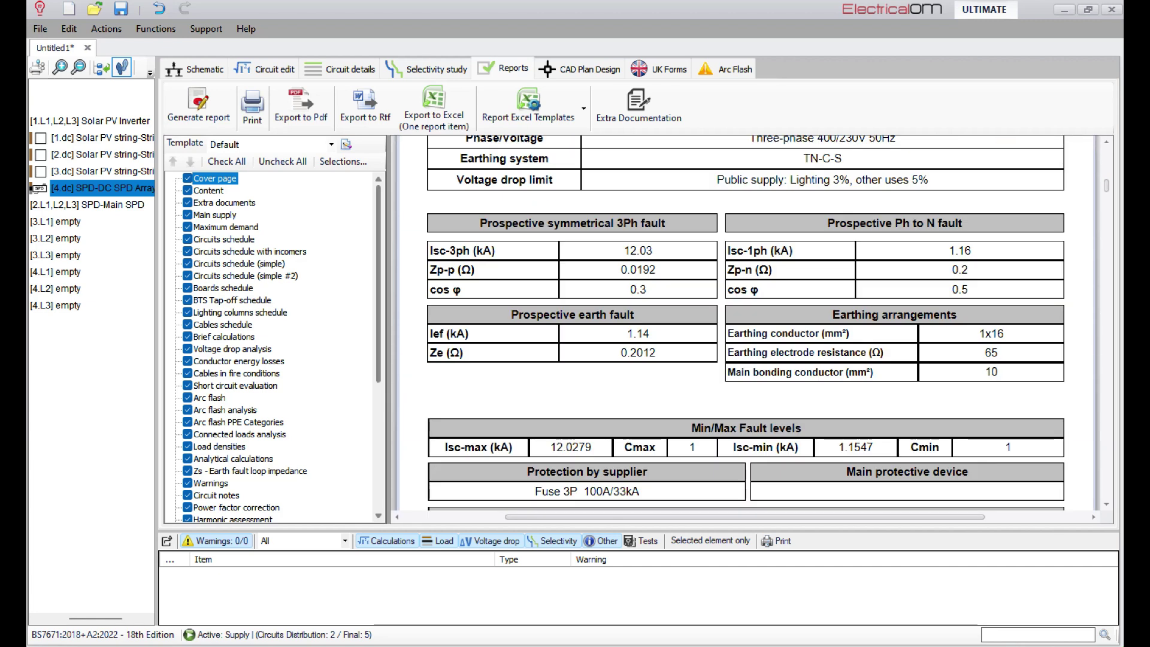
drag(388, 412, 199, 394)
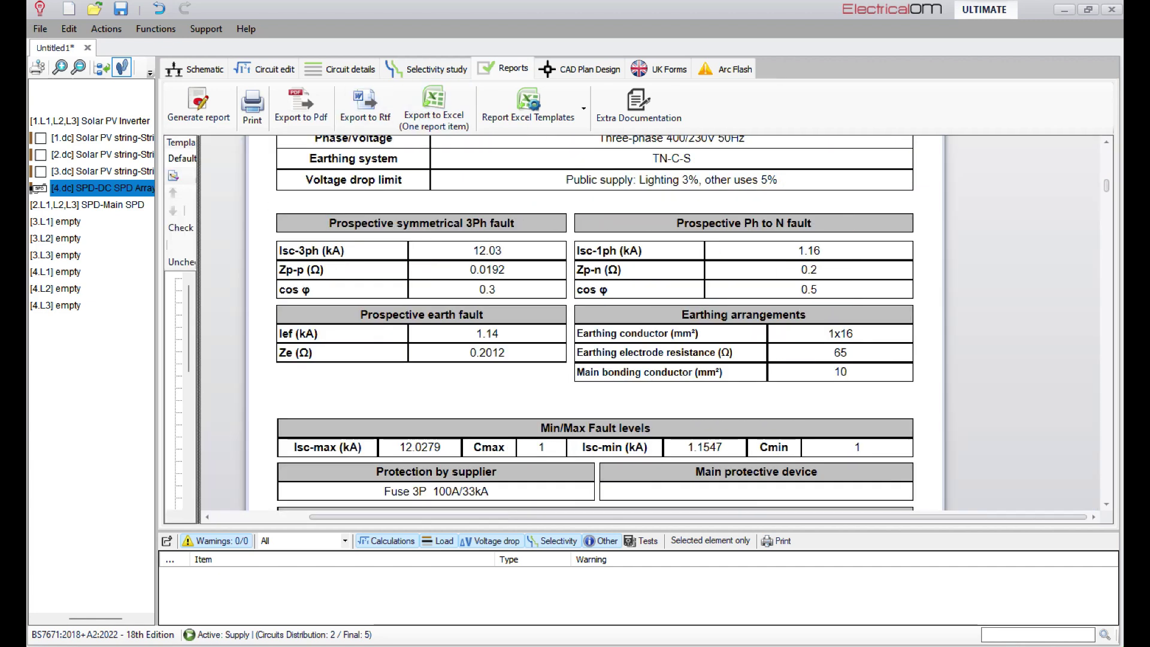
scroll(595, 323, down, 10)
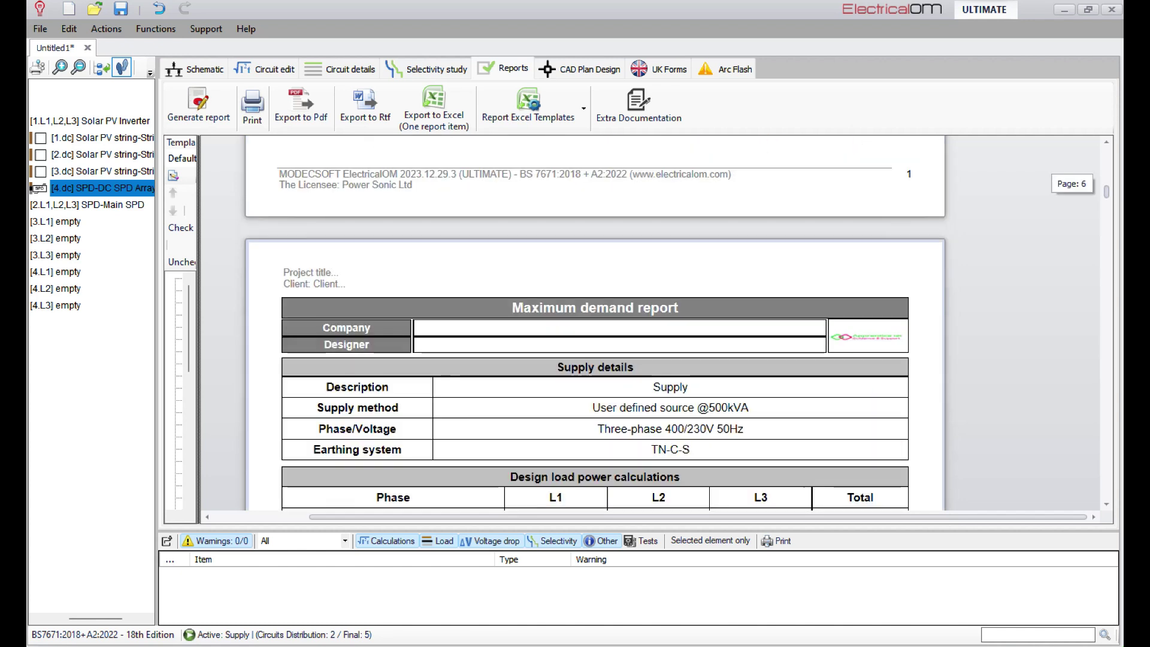
scroll(595, 324, down, 5)
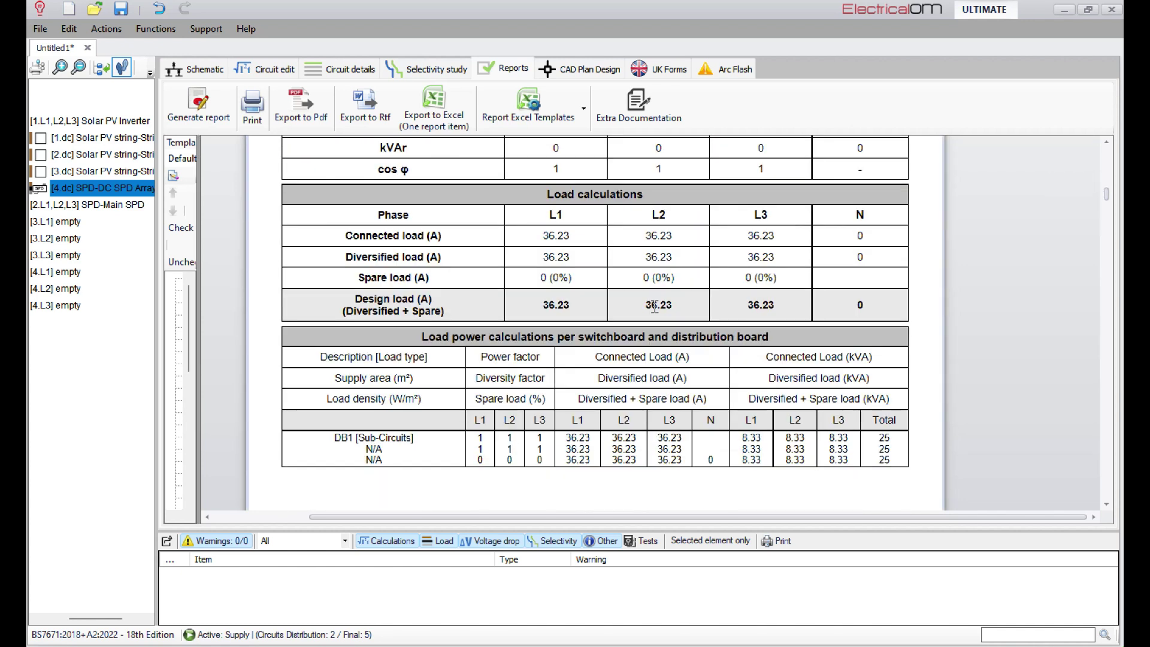
scroll(594, 323, down, 6)
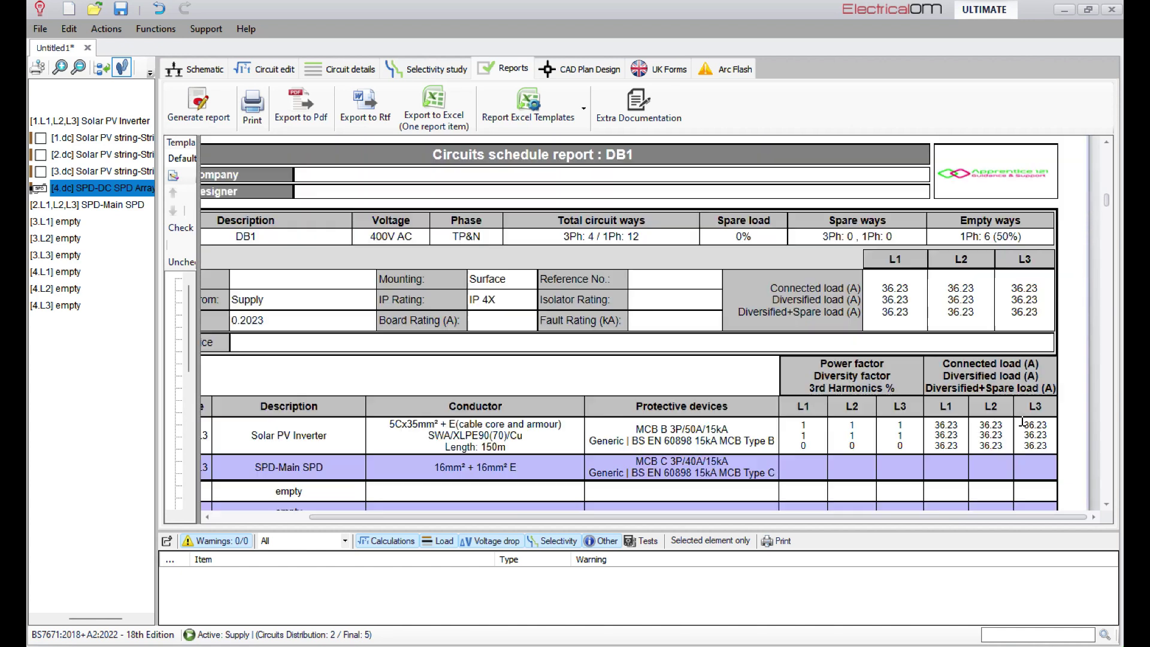
ctrl+scroll(595, 323, up, 2)
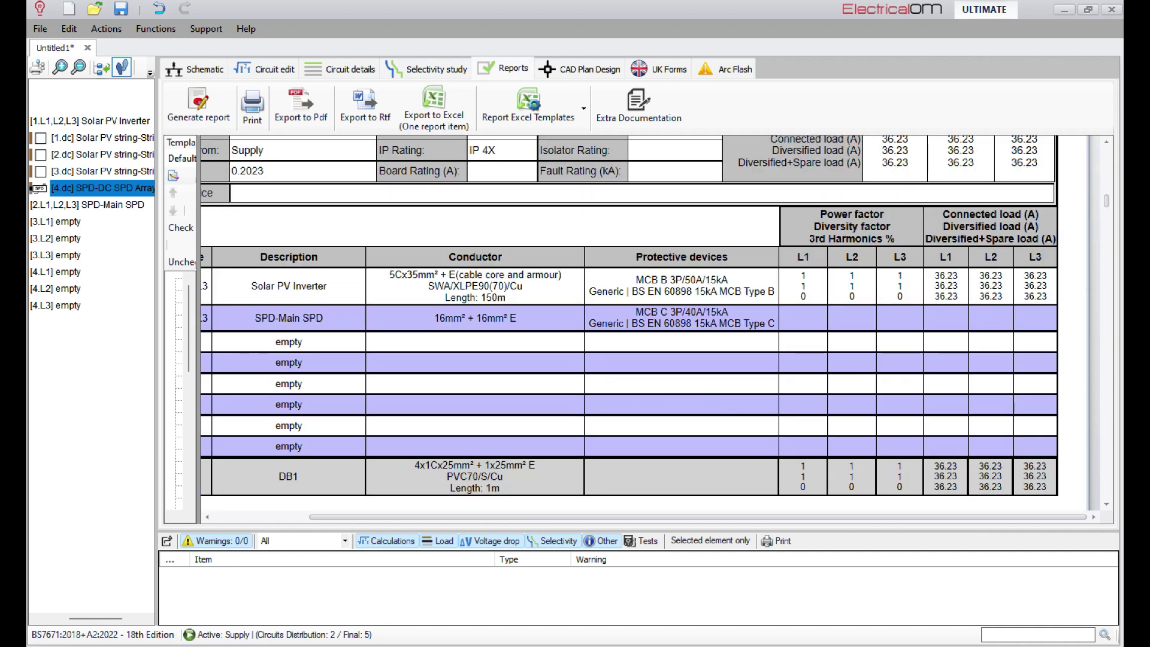
scroll(1021, 422, down, 1)
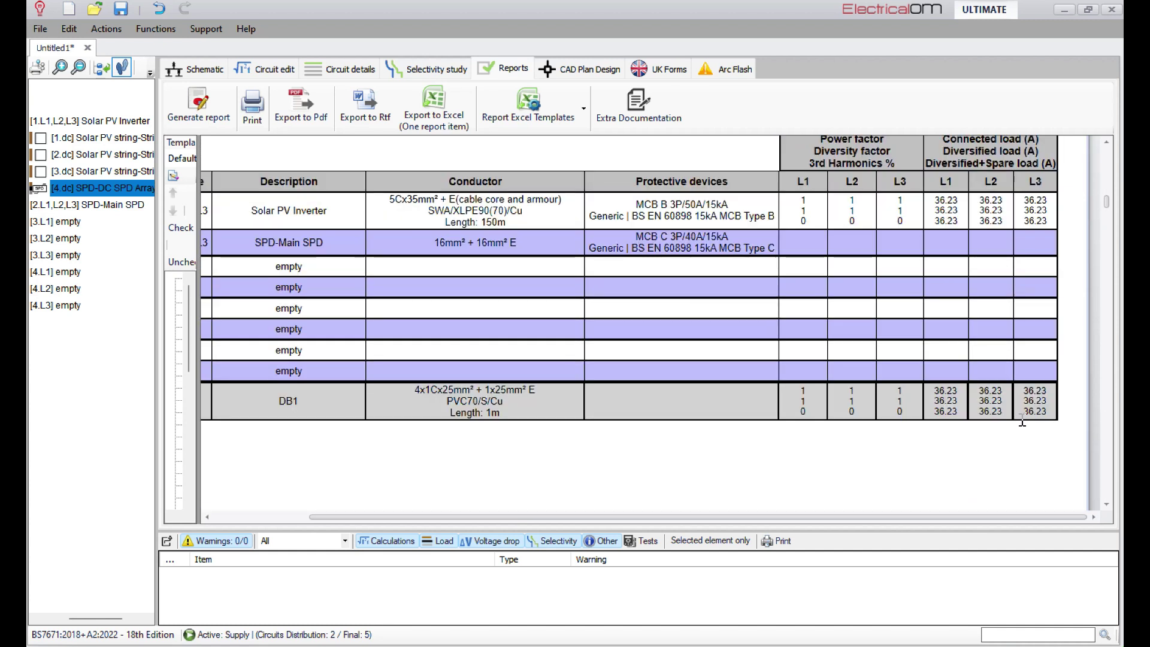
scroll(1021, 421, down, 5)
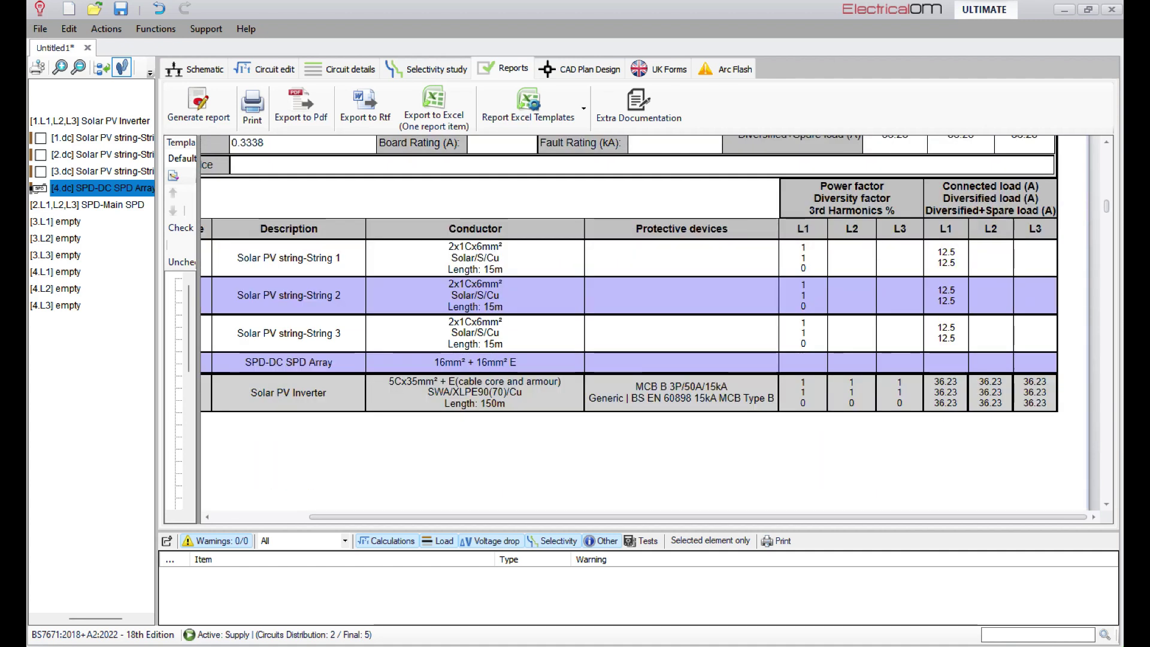
scroll(629, 324, down, 7)
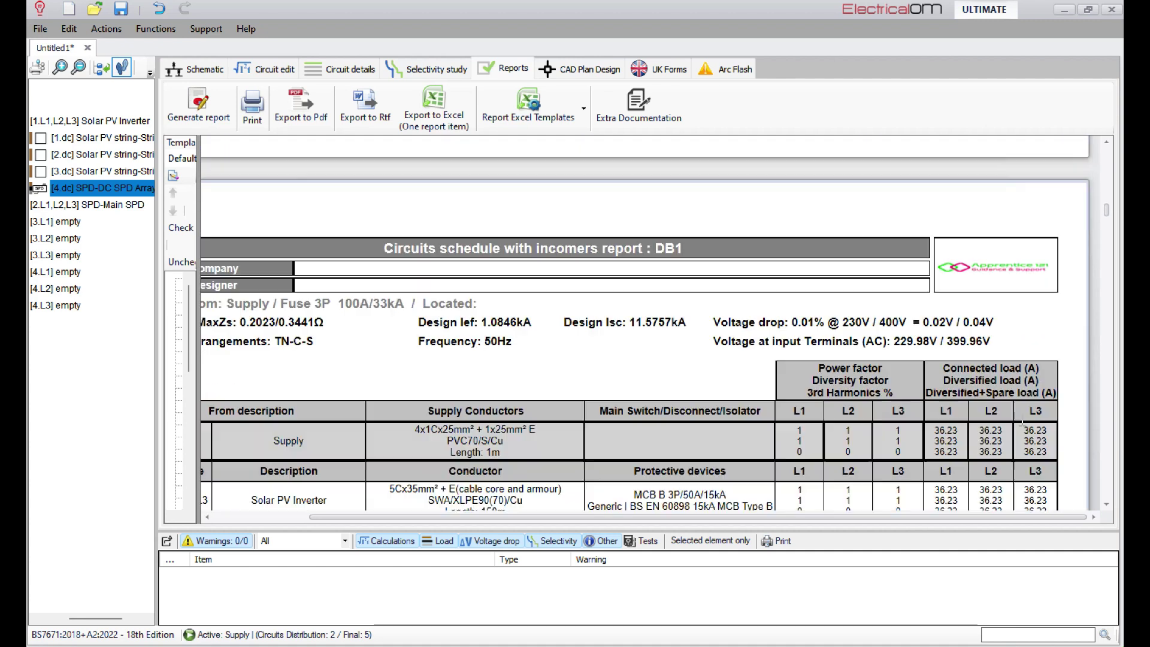
scroll(628, 324, down, 10)
scroll(647, 323, down, 10)
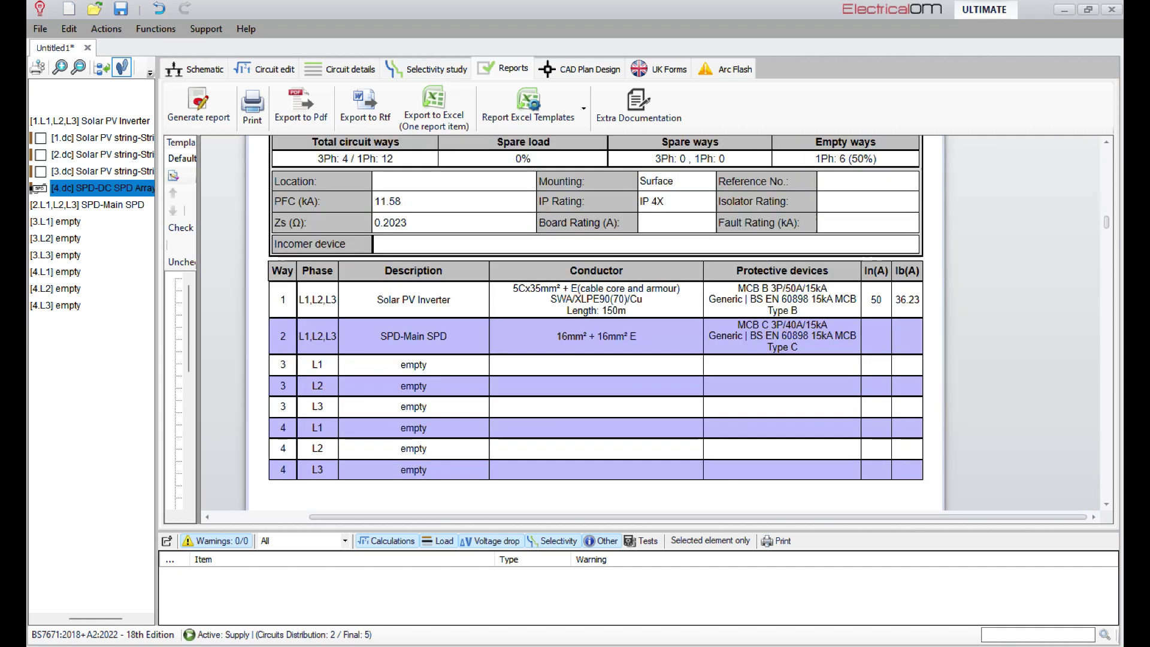
scroll(599, 324, down, 10)
scroll(598, 323, down, 10)
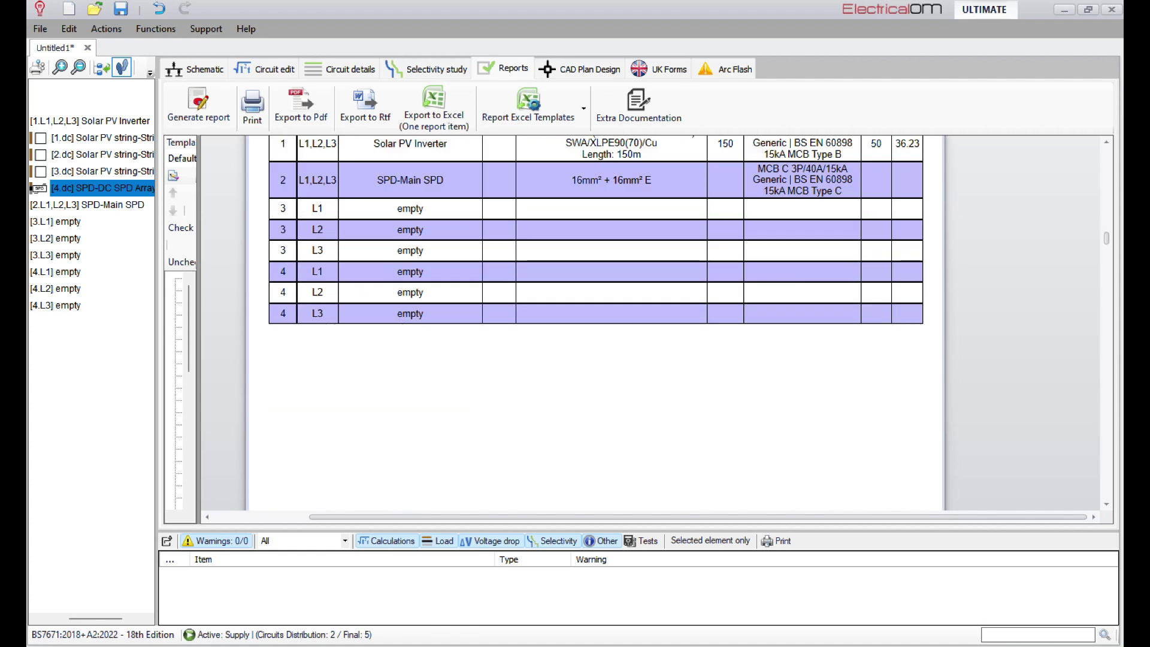
Examine the cables schedule, brief calculations, voltage drop analysis and conductor energy losses reports
scroll(647, 323, down, 10)
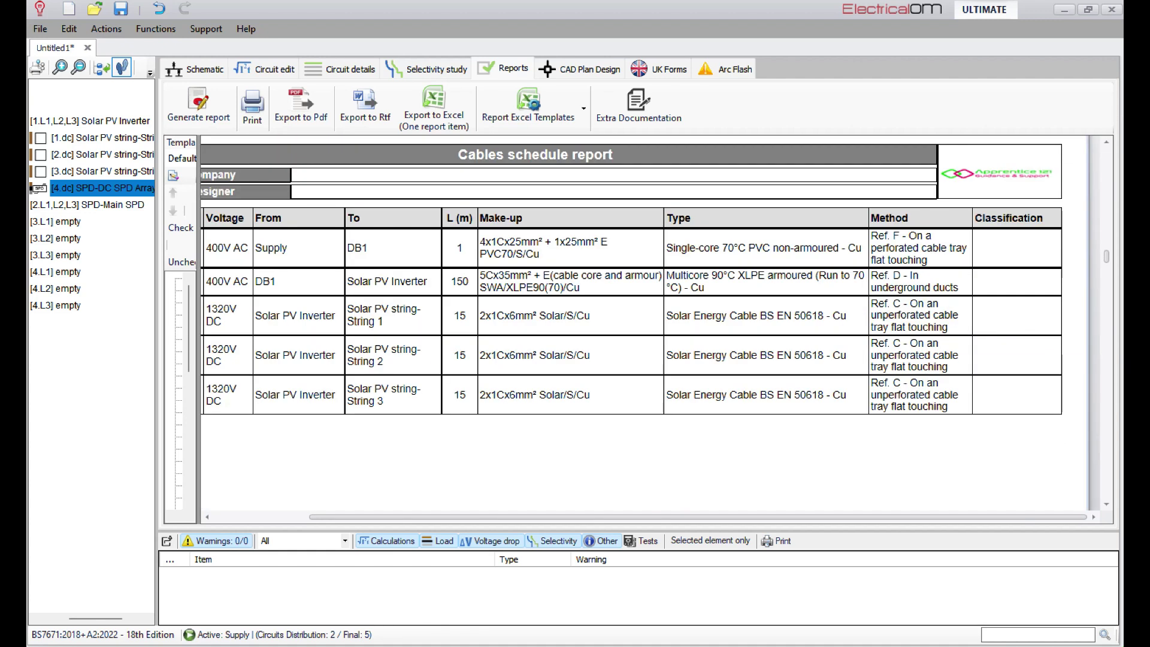
scroll(646, 324, down, 10)
scroll(630, 323, up, 1)
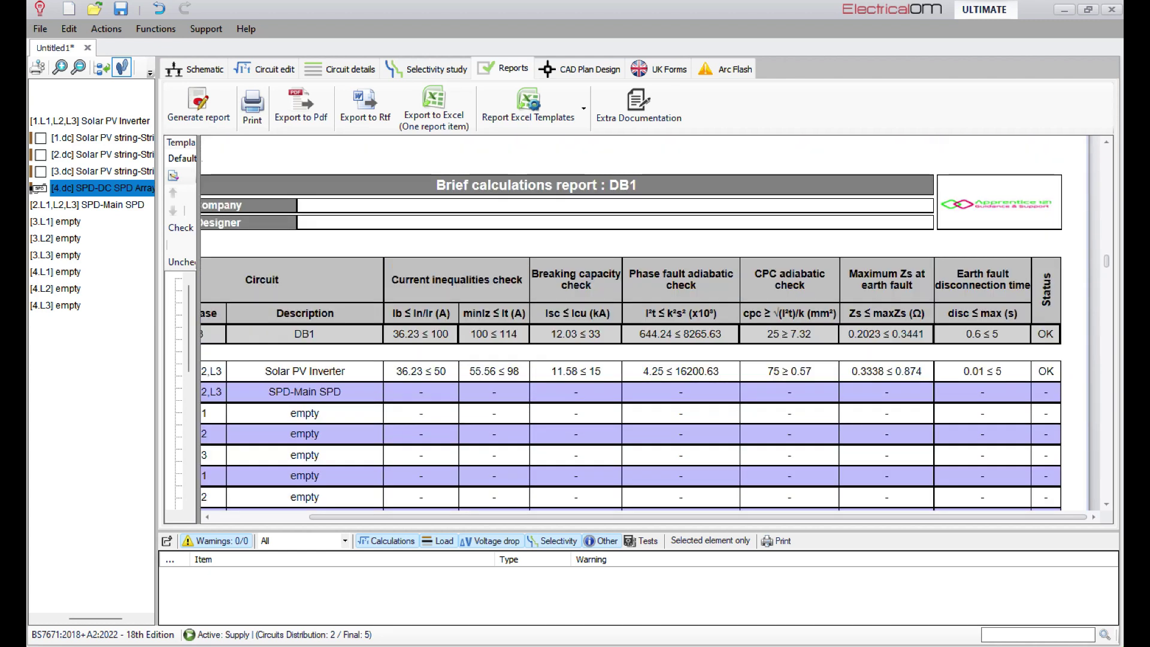
scroll(631, 323, down, 10)
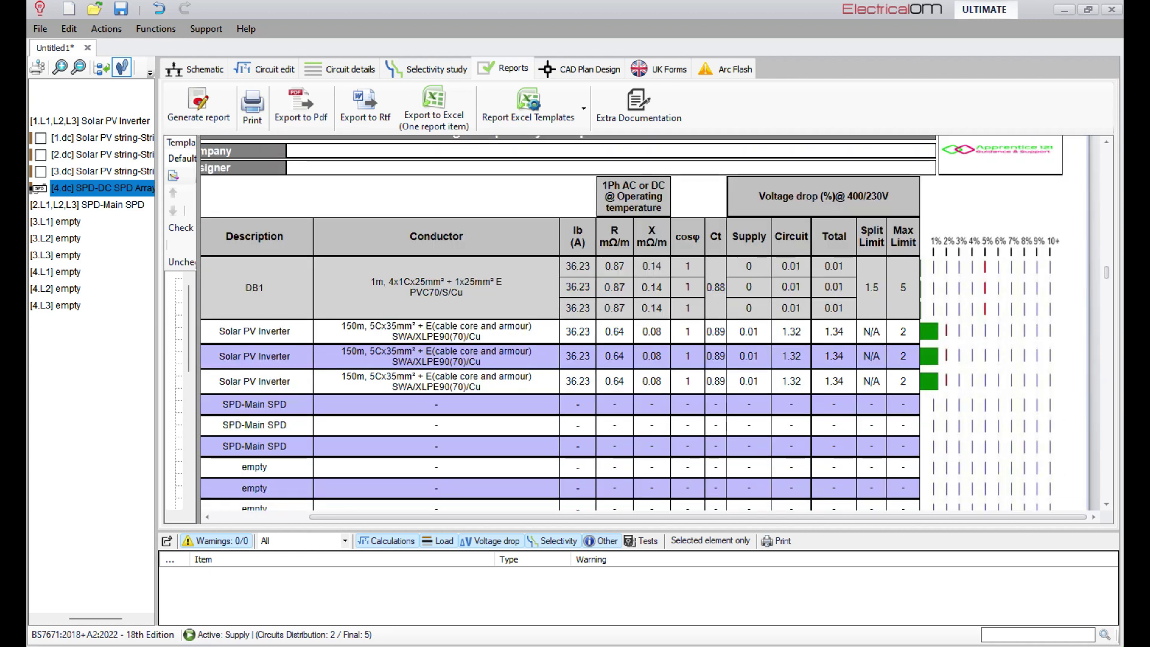
scroll(646, 318, up, 1)
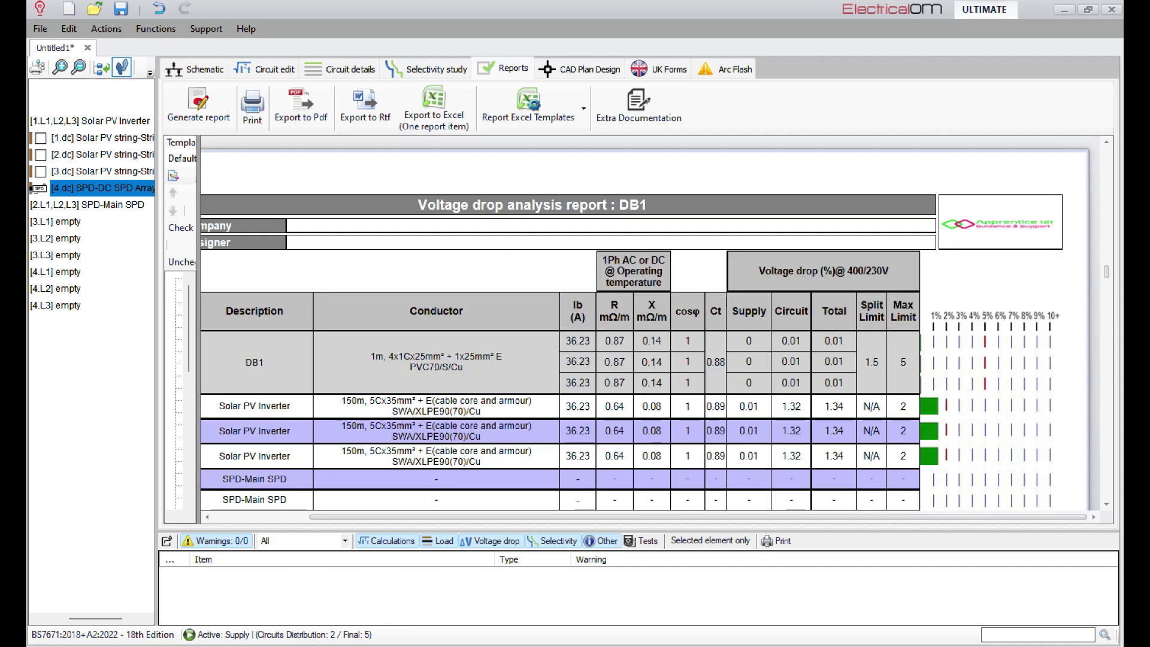
scroll(647, 318, down, 1)
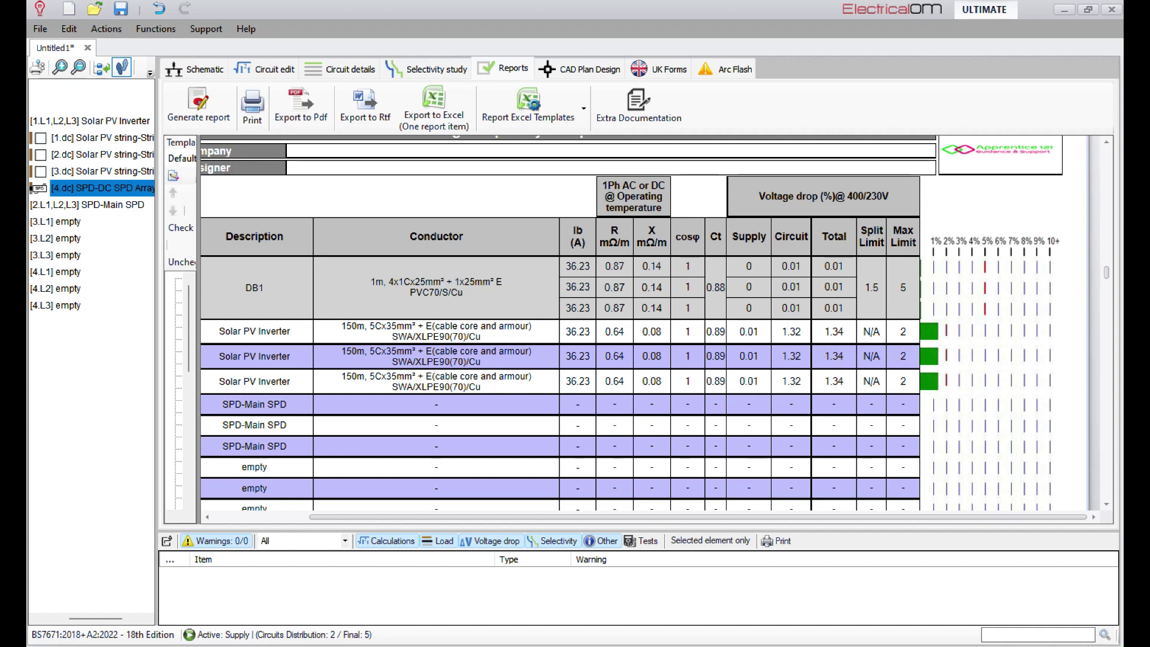
scroll(628, 323, down, 10)
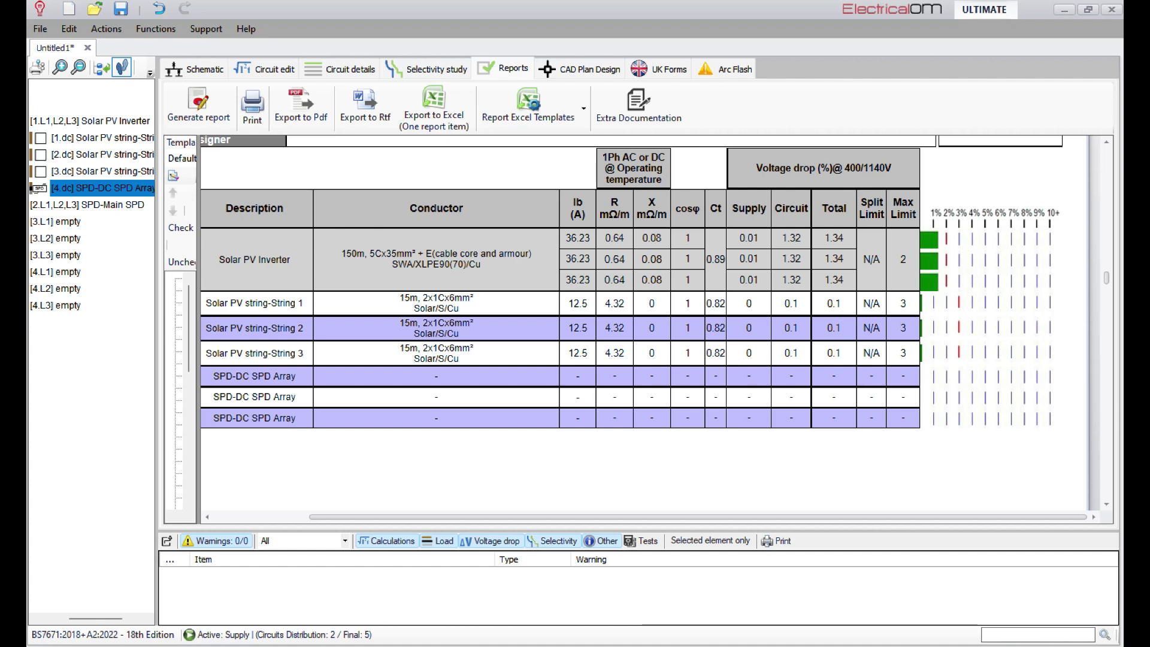
scroll(646, 323, down, 8)
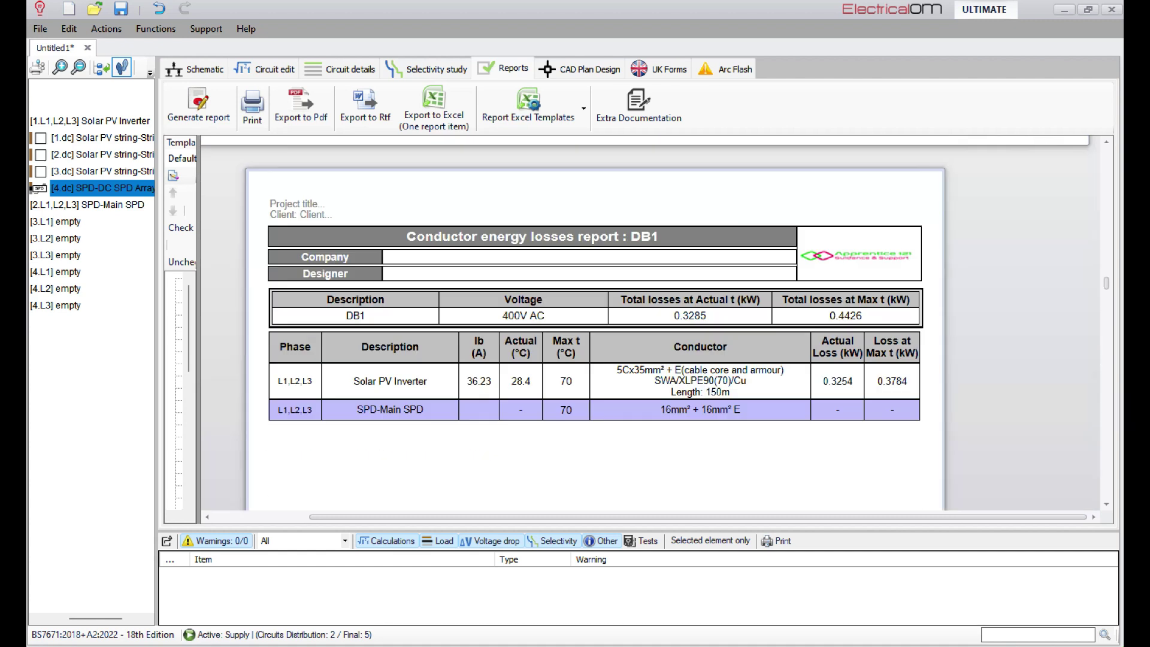
Examine the report's short circuit, arc flash PPE, connected loads, earth fault loop impedance and selectivity pages, through to the schematic drawings
scroll(646, 323, down, 8)
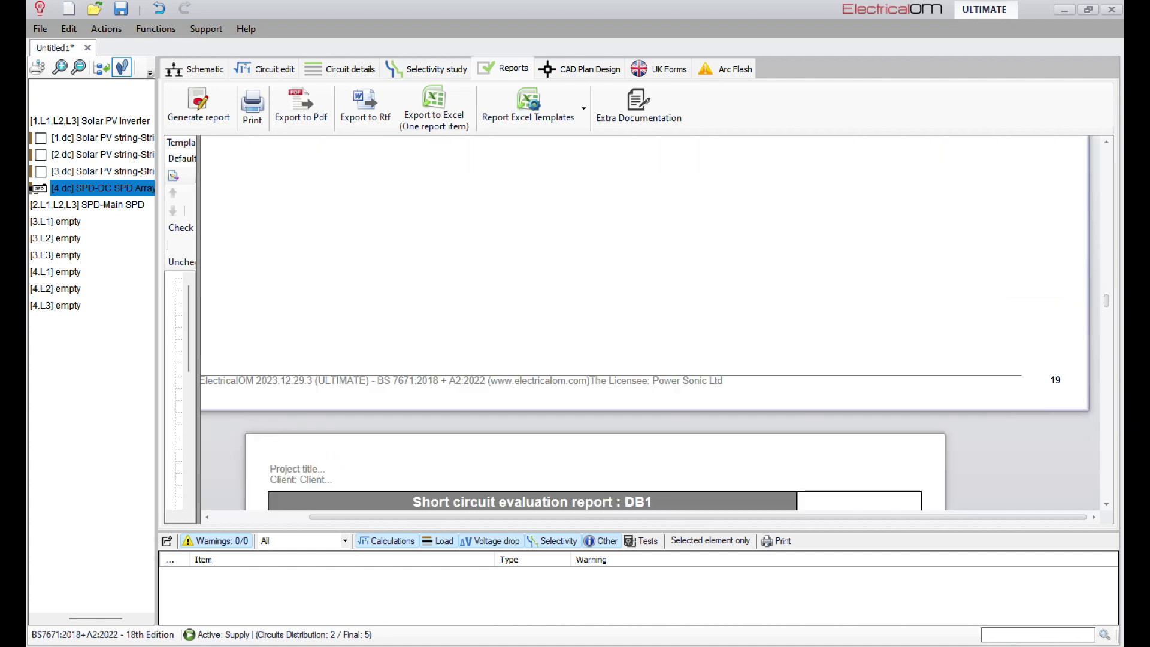
scroll(647, 323, down, 15)
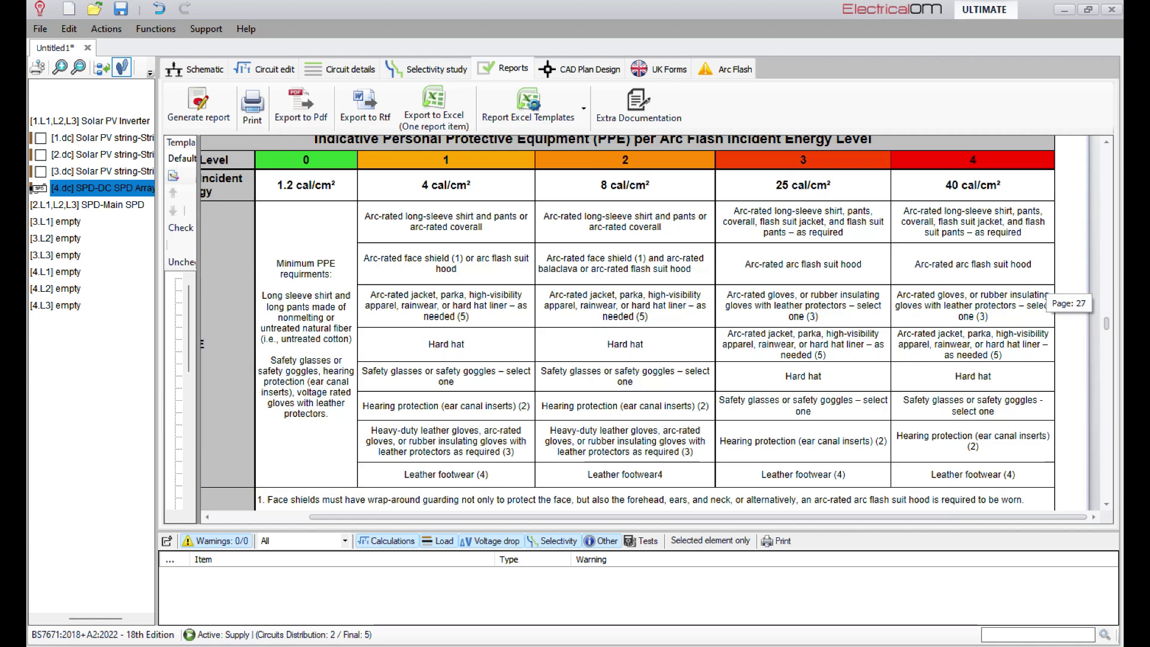
scroll(647, 323, down, 6)
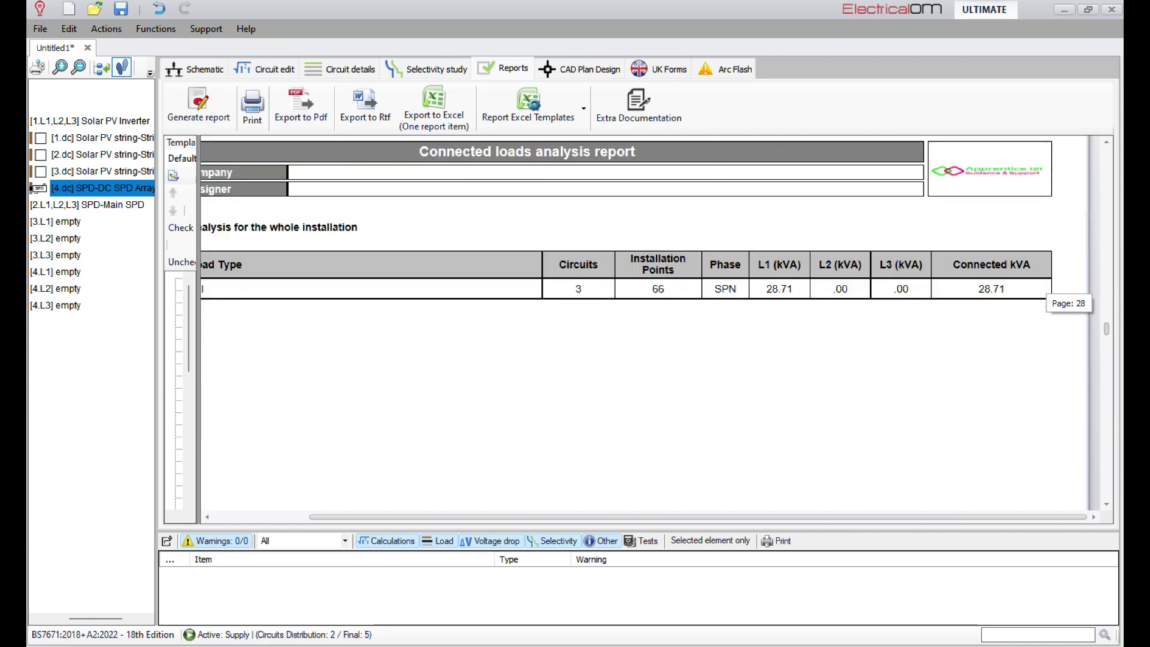
scroll(647, 324, down, 15)
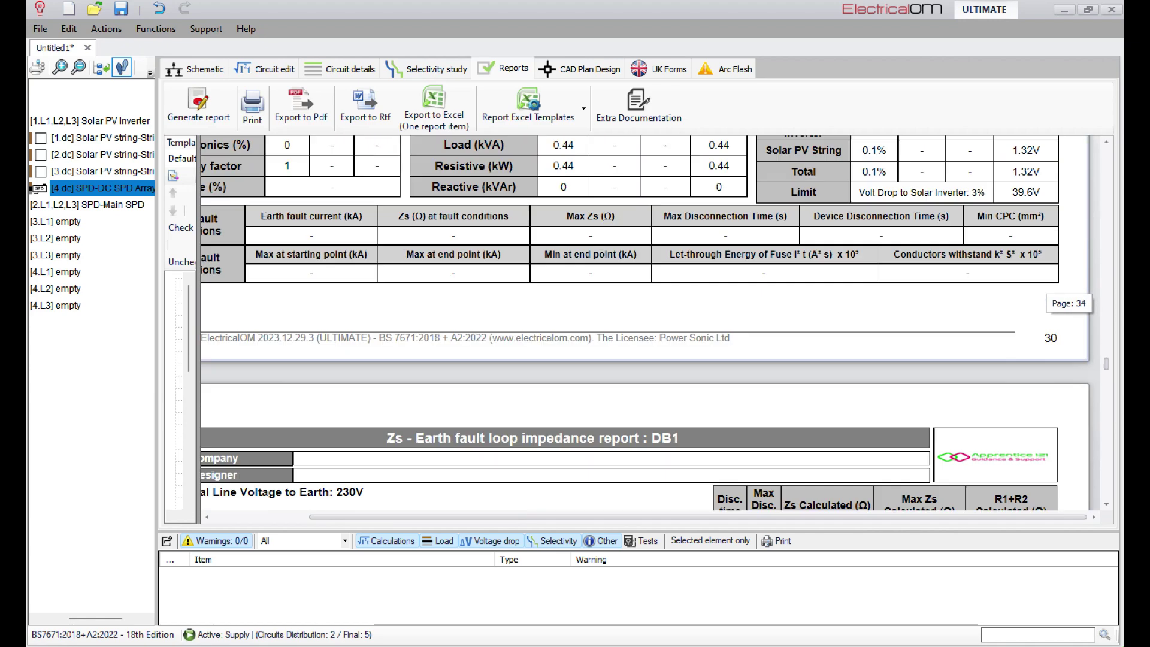
scroll(647, 323, down, 20)
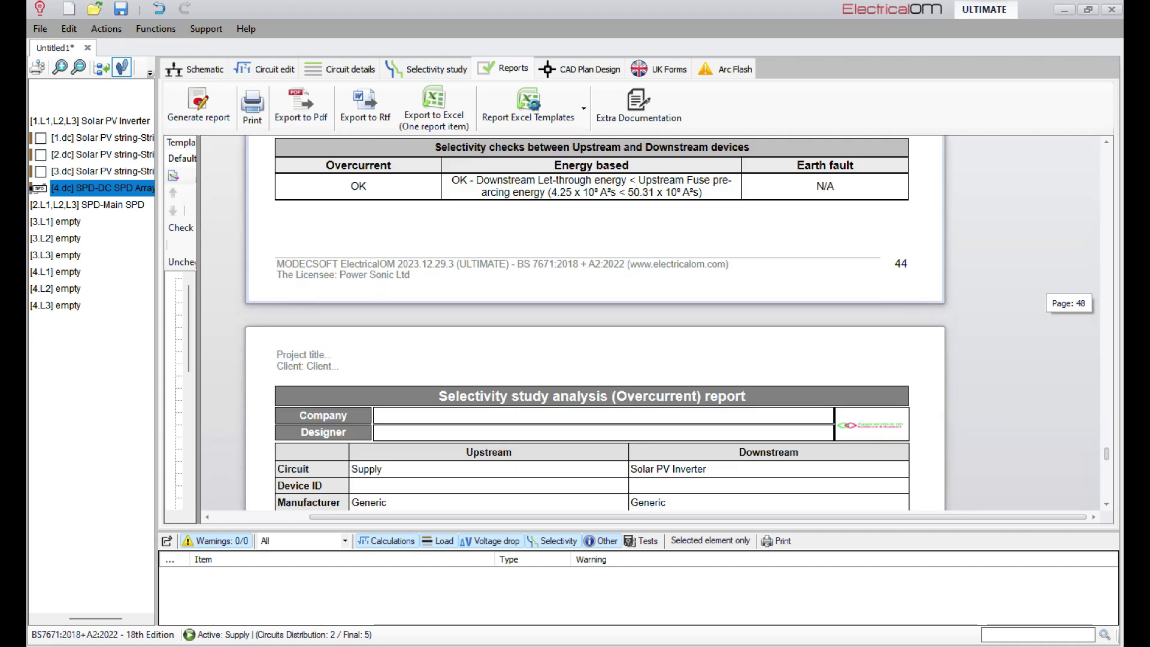
scroll(647, 323, down, 6)
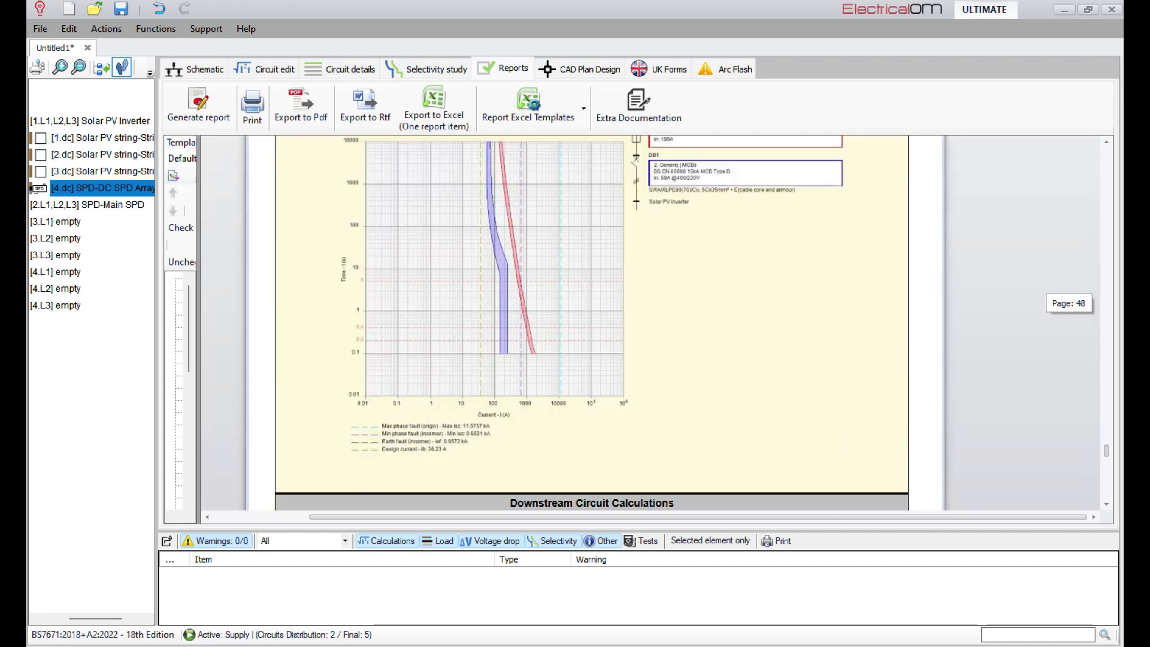
scroll(646, 324, down, 12)
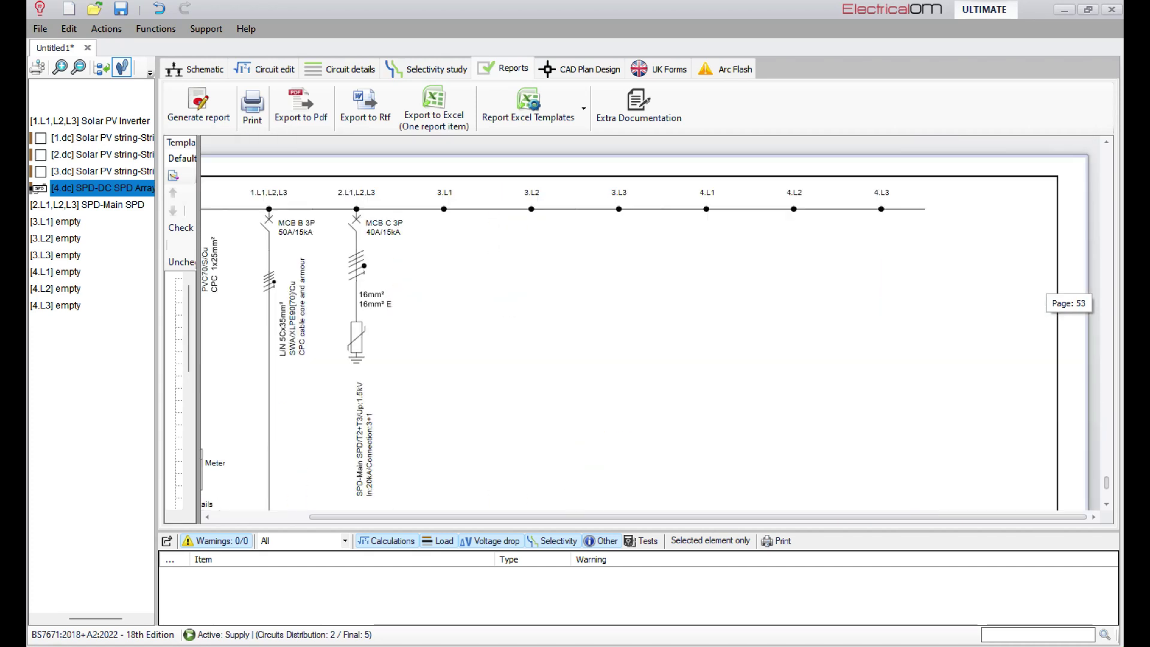
scroll(646, 324, down, 8)
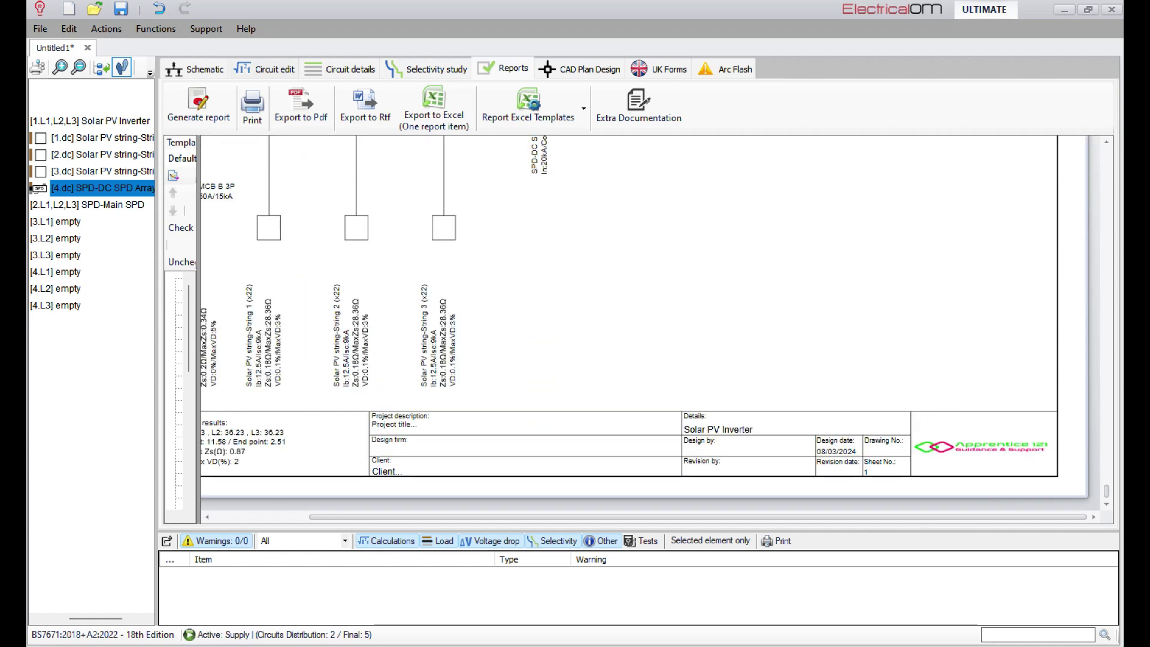
Set the Solar PV Inverter cable's cross-sectional area to 50 mm² and save the circuit changes
click(194, 68)
double_click(102, 137)
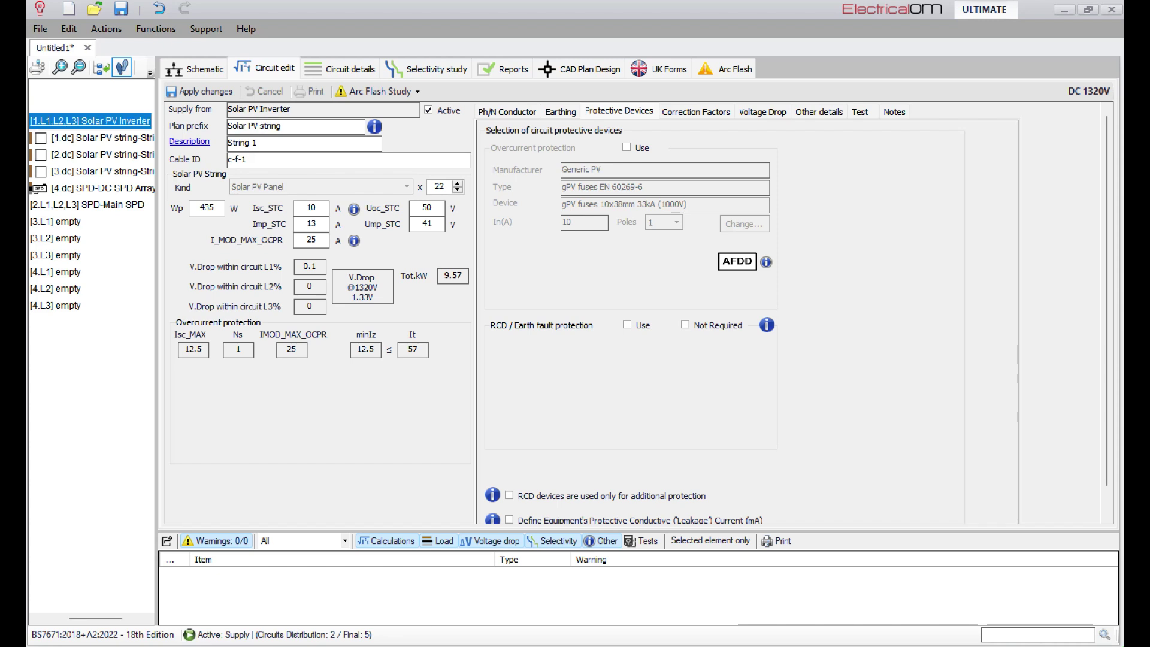
click(95, 120)
click(634, 441)
click(635, 554)
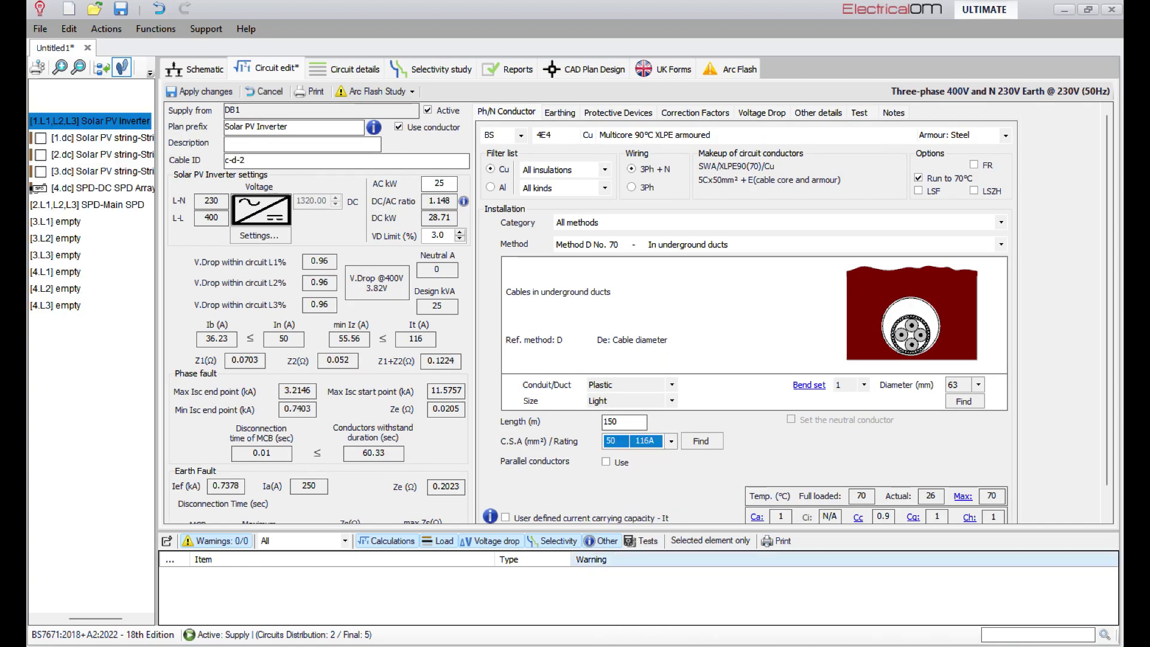
click(102, 154)
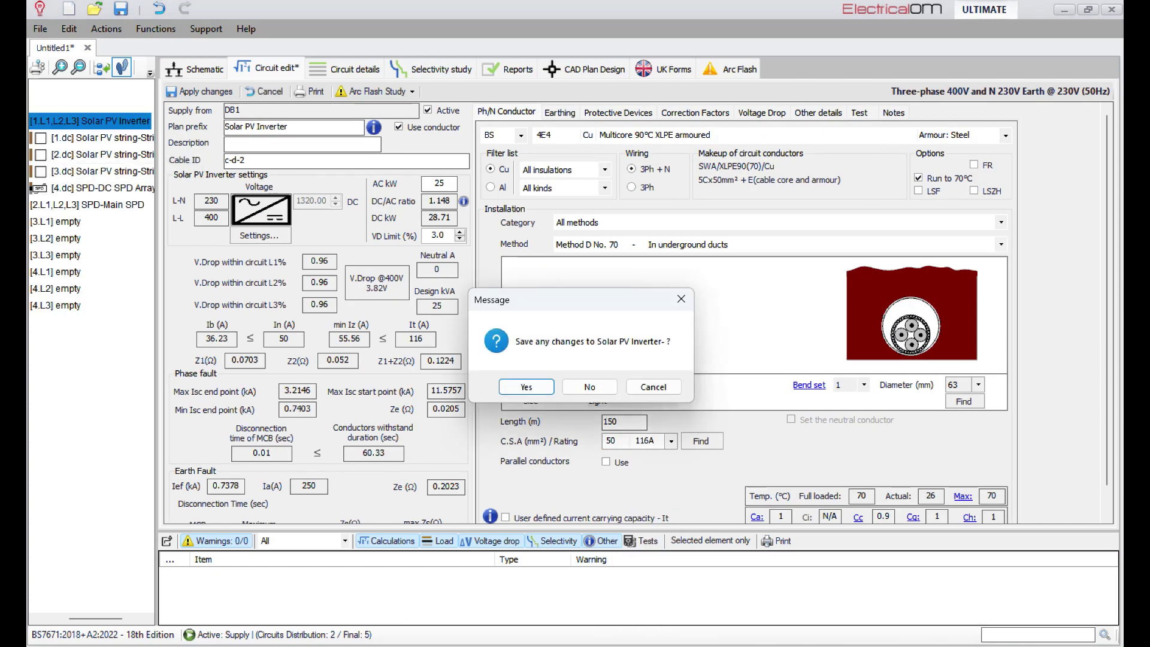
click(526, 386)
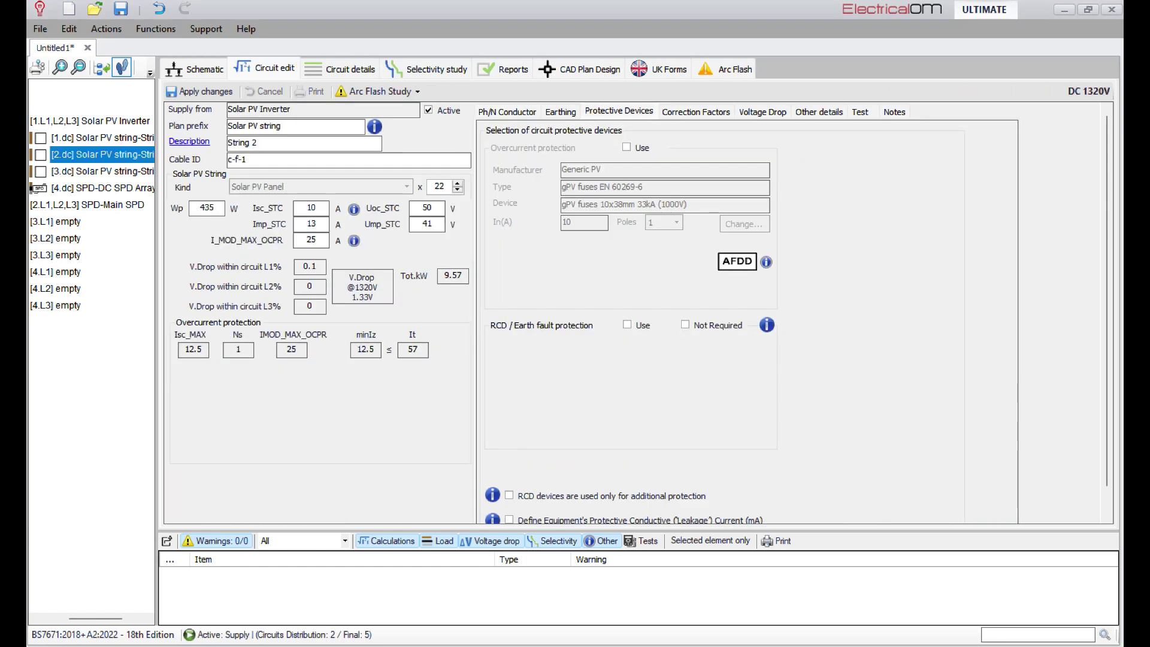
Review the circuit data of Solar PV strings 1, 2 and 3, including their voltage drop, and return to the inverter circuit
click(102, 137)
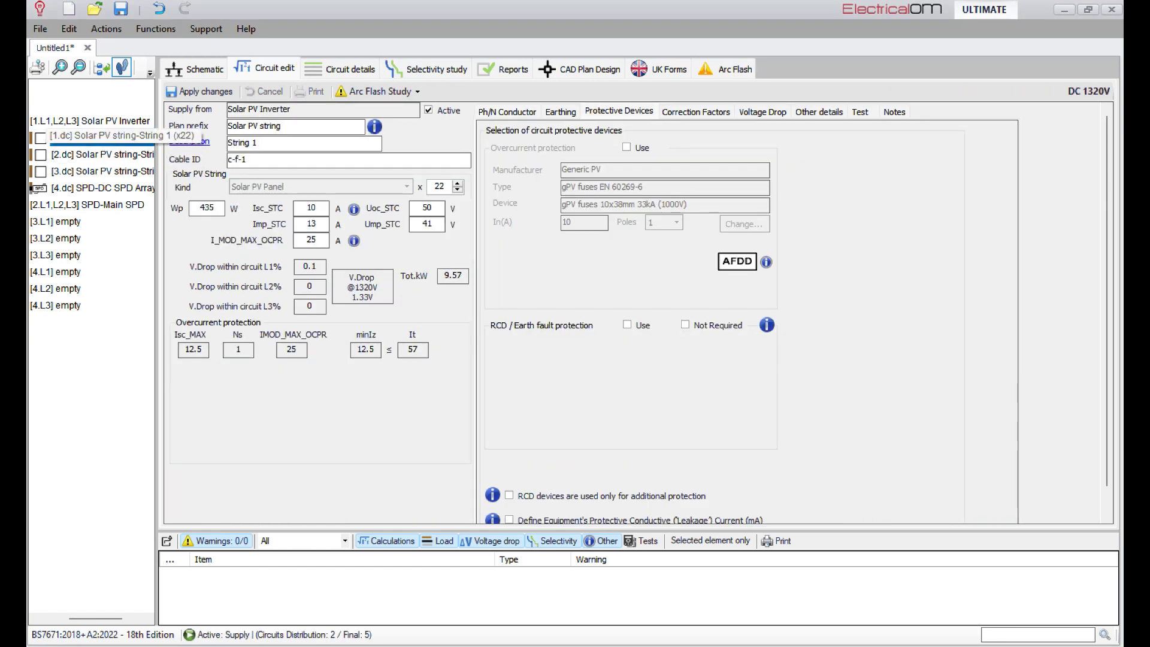
click(102, 171)
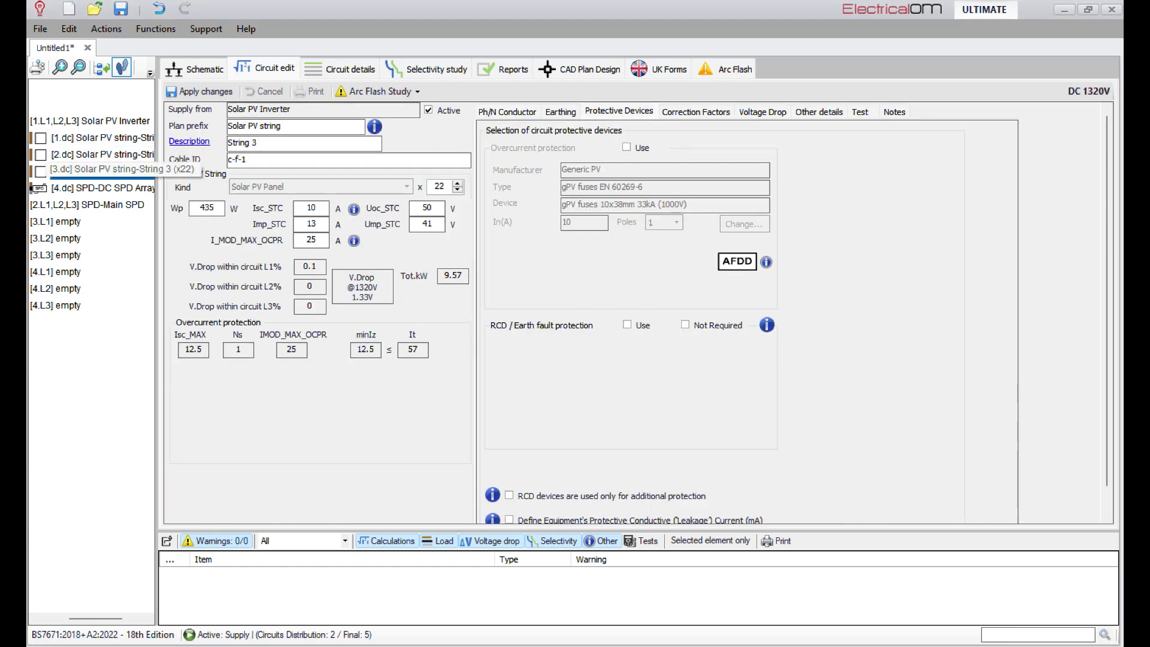
click(102, 154)
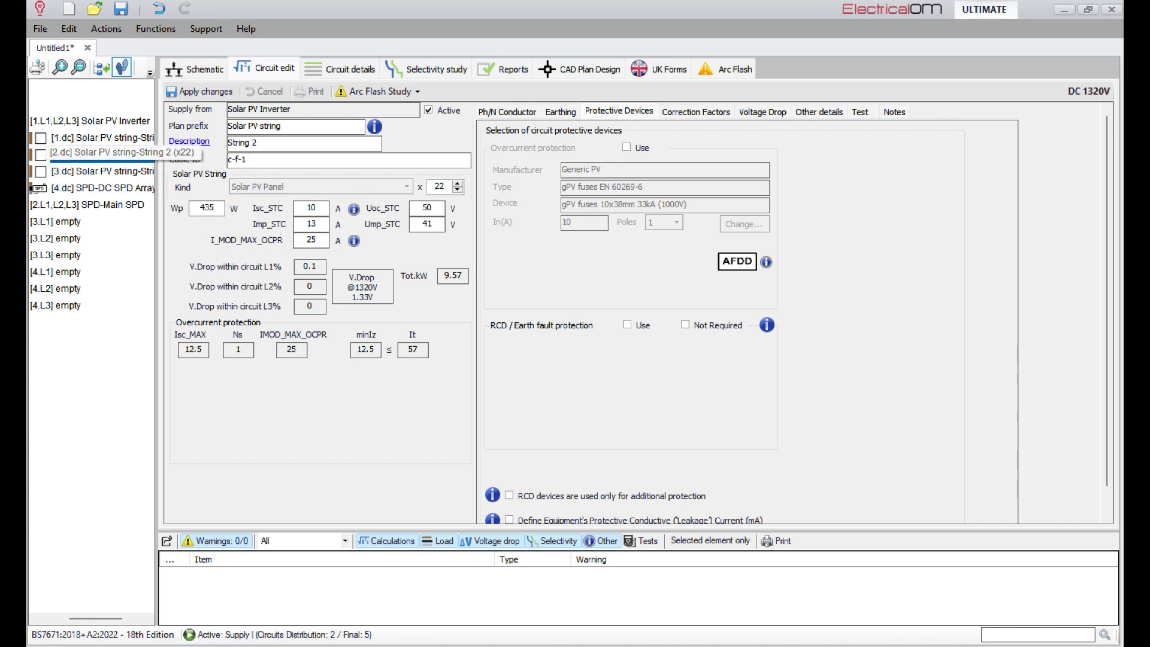
click(90, 121)
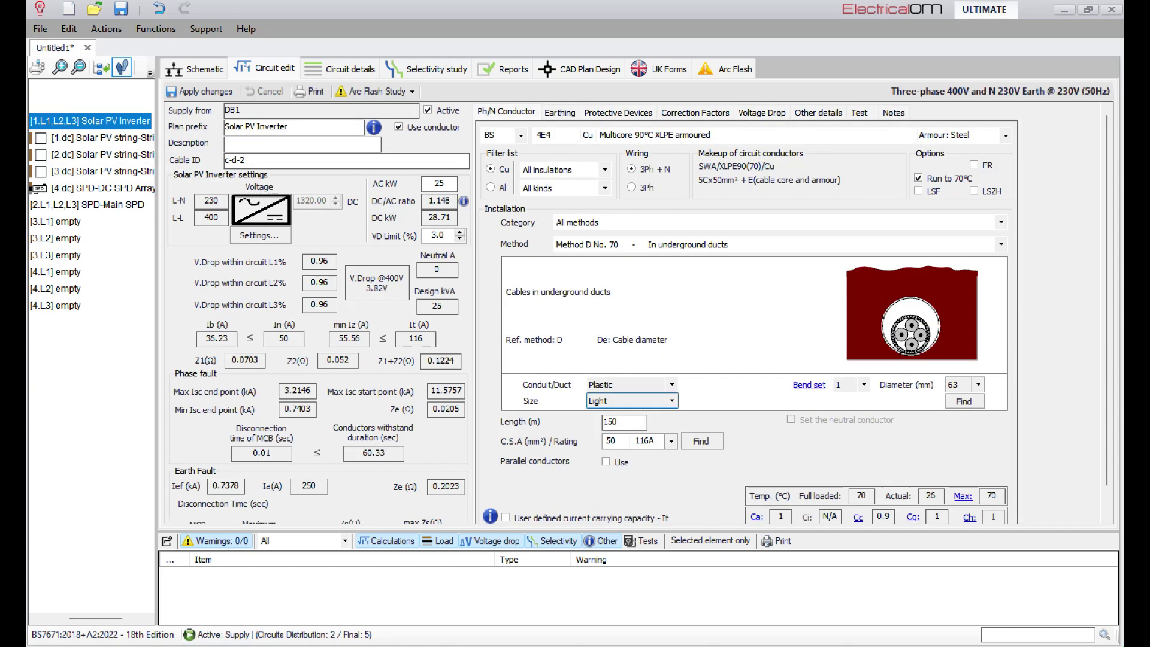
Set the inverter cable's cross-sectional area to 95 mm² and the duct diameter to 125 mm, and apply the changes
click(670, 441)
key(Down)
key(Down)
key(Return)
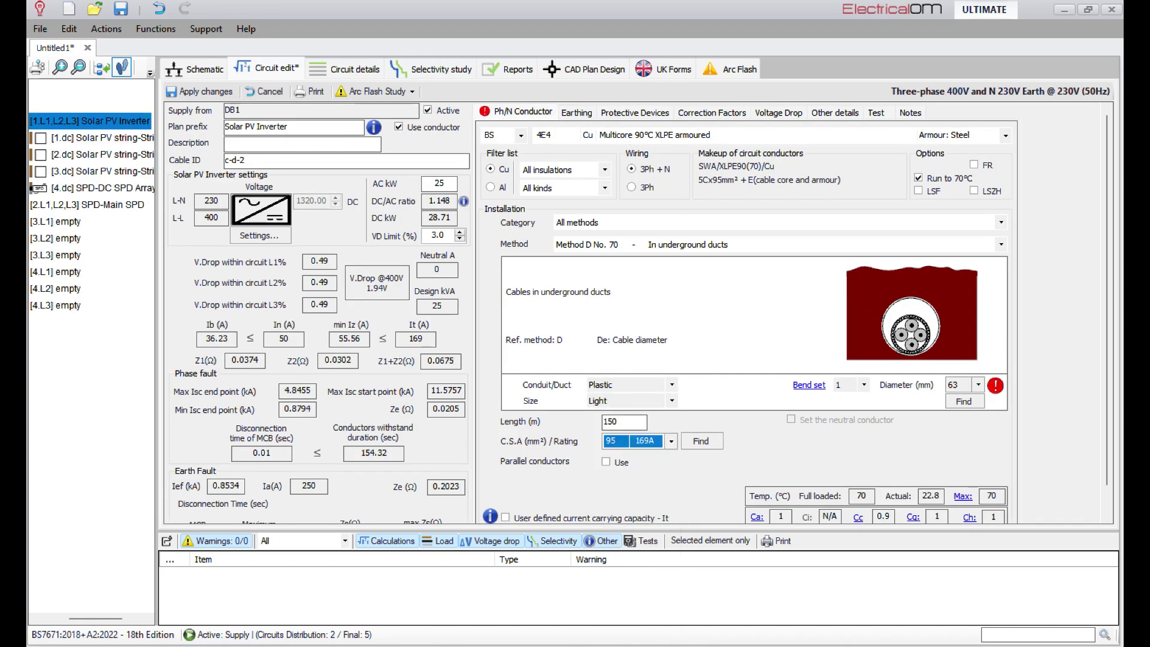
click(978, 384)
click(962, 498)
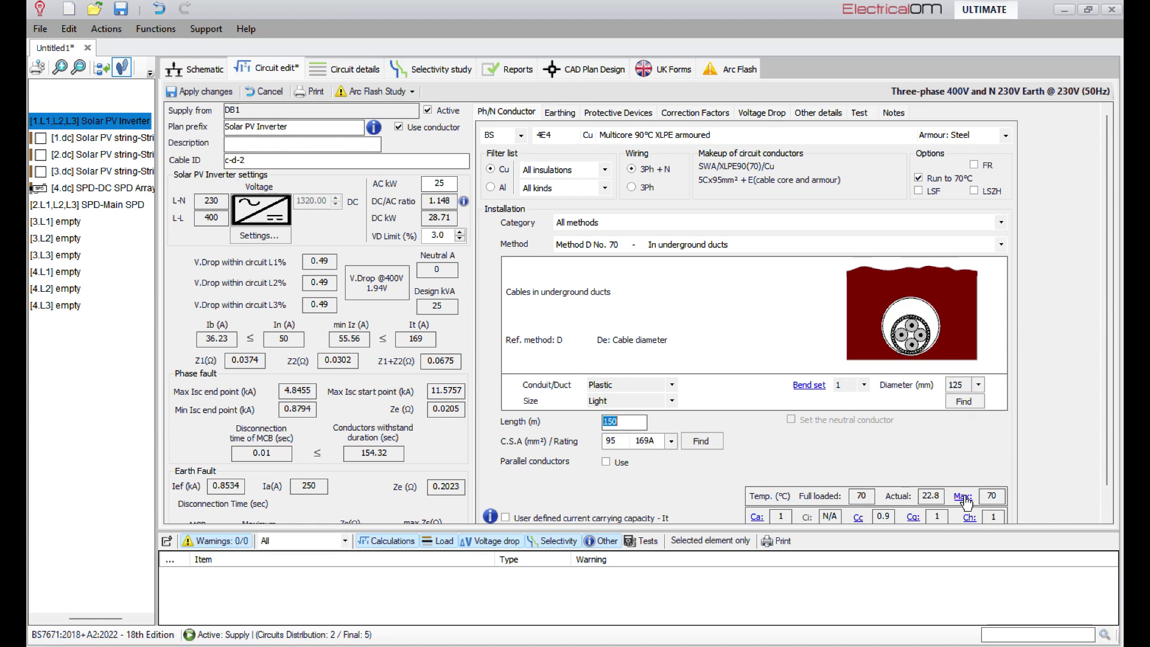
click(200, 91)
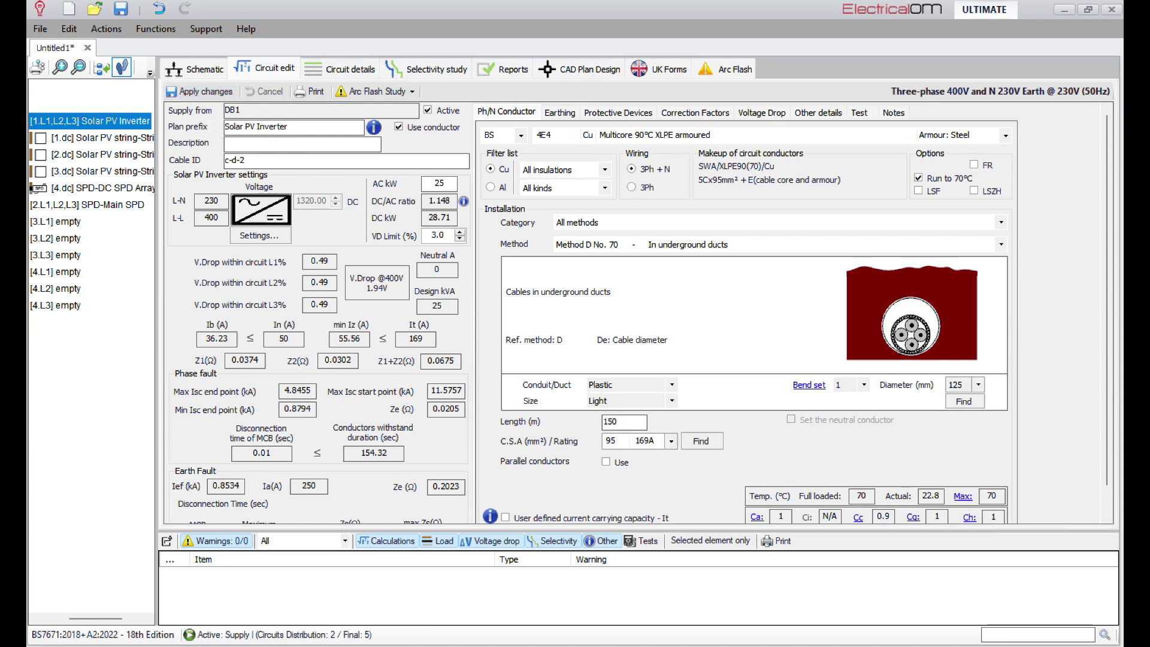
Check Solar PV String 2's voltage drop, set its cable cross-sectional area to 10 mm² and save the change
click(108, 170)
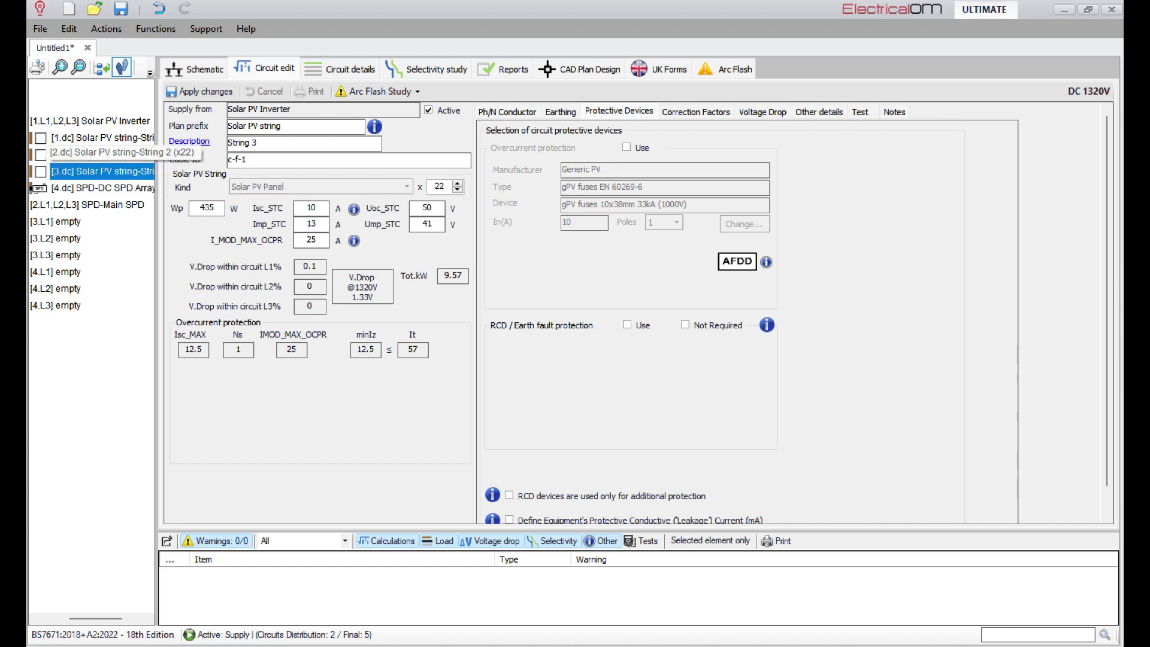
click(101, 154)
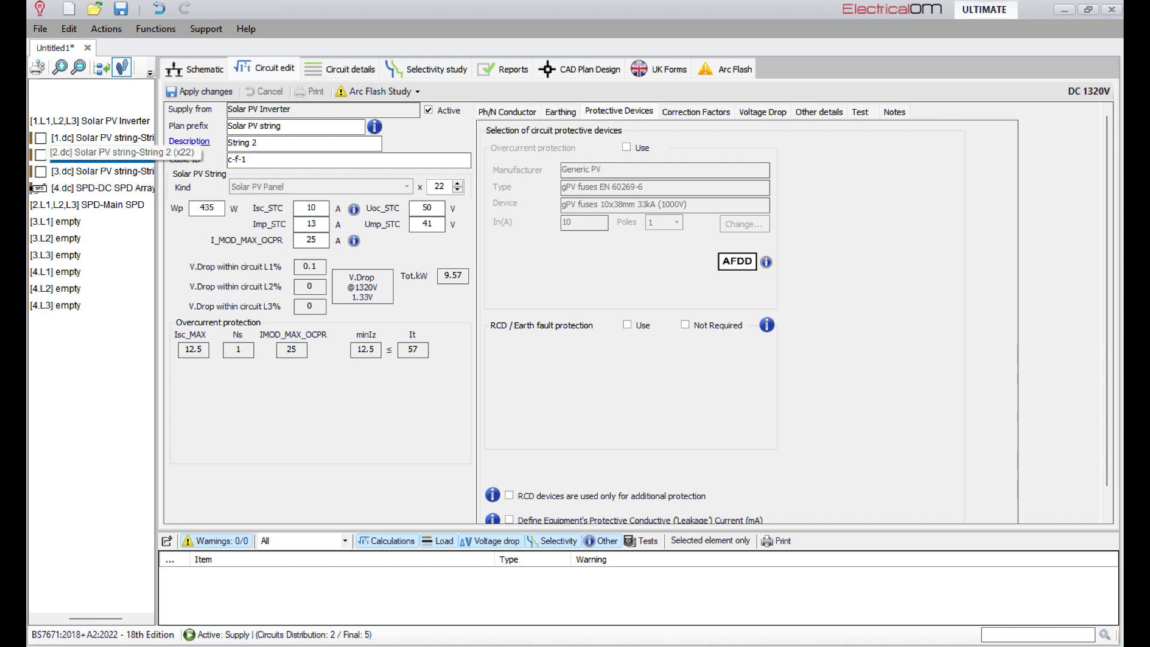
click(762, 112)
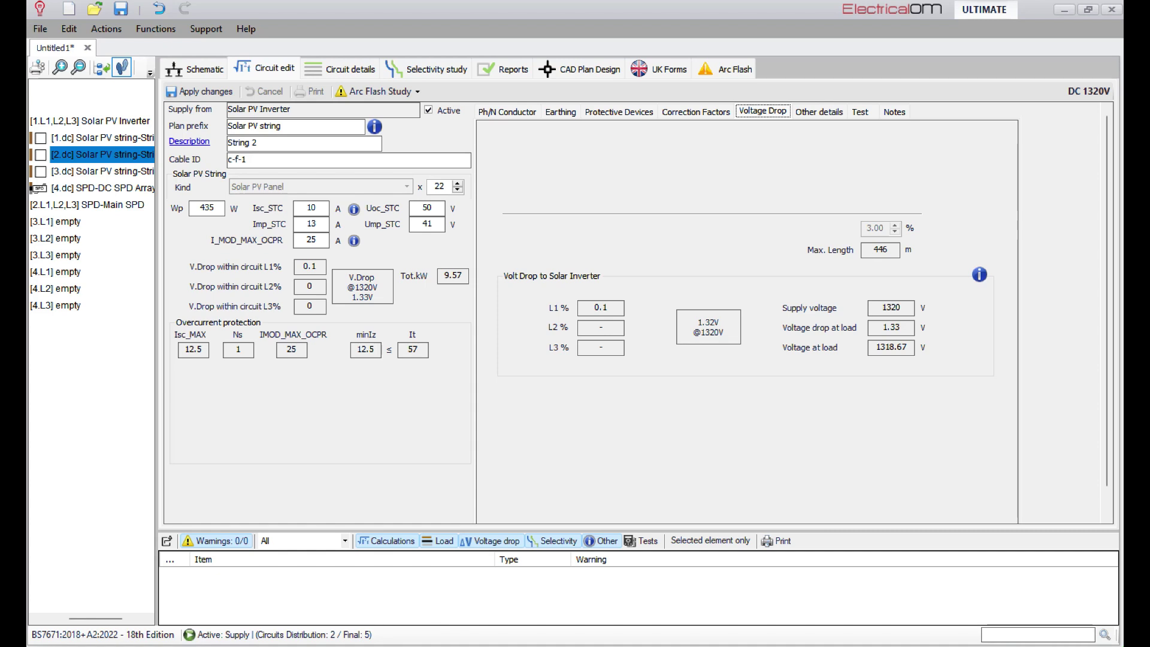
click(506, 112)
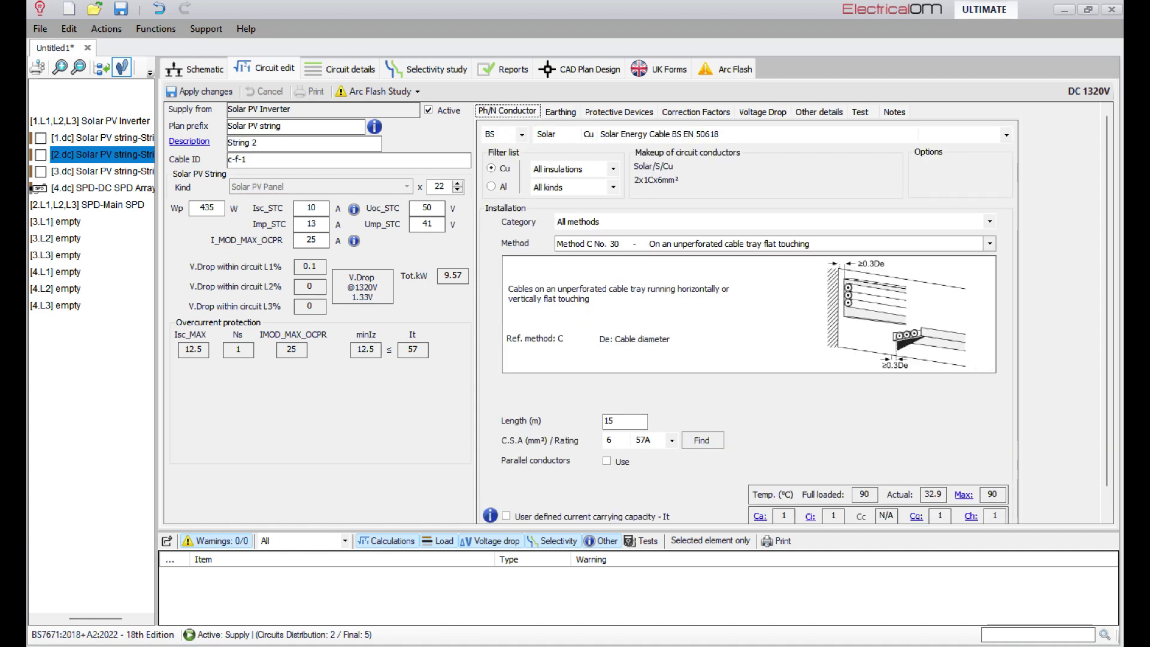
click(639, 440)
click(640, 504)
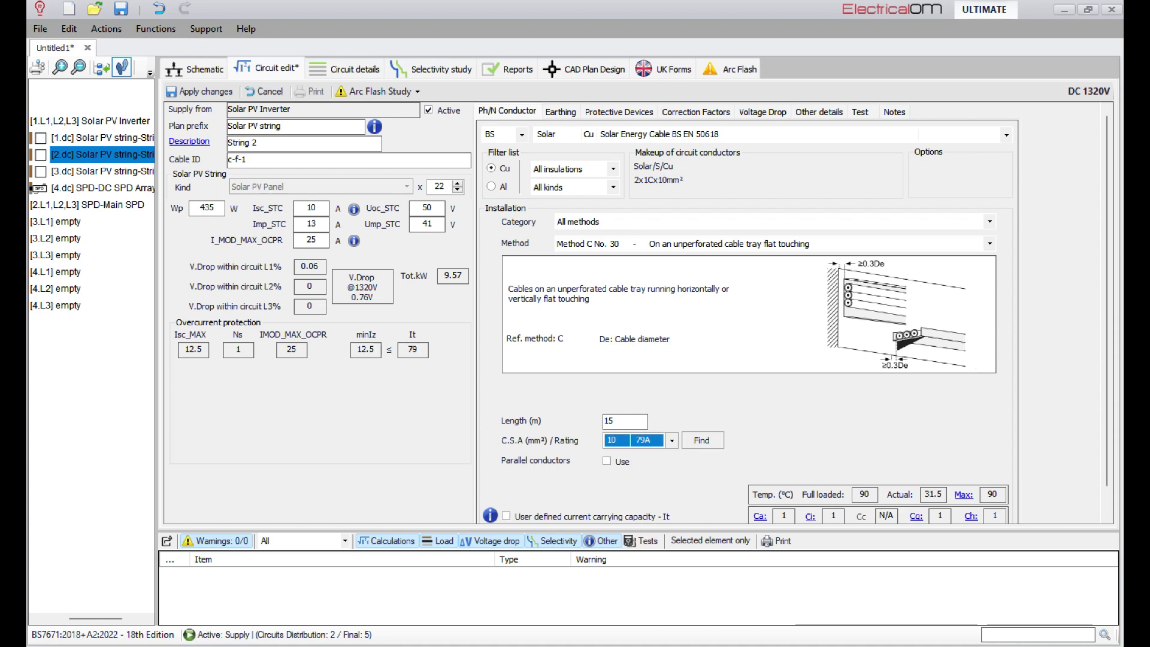
click(90, 120)
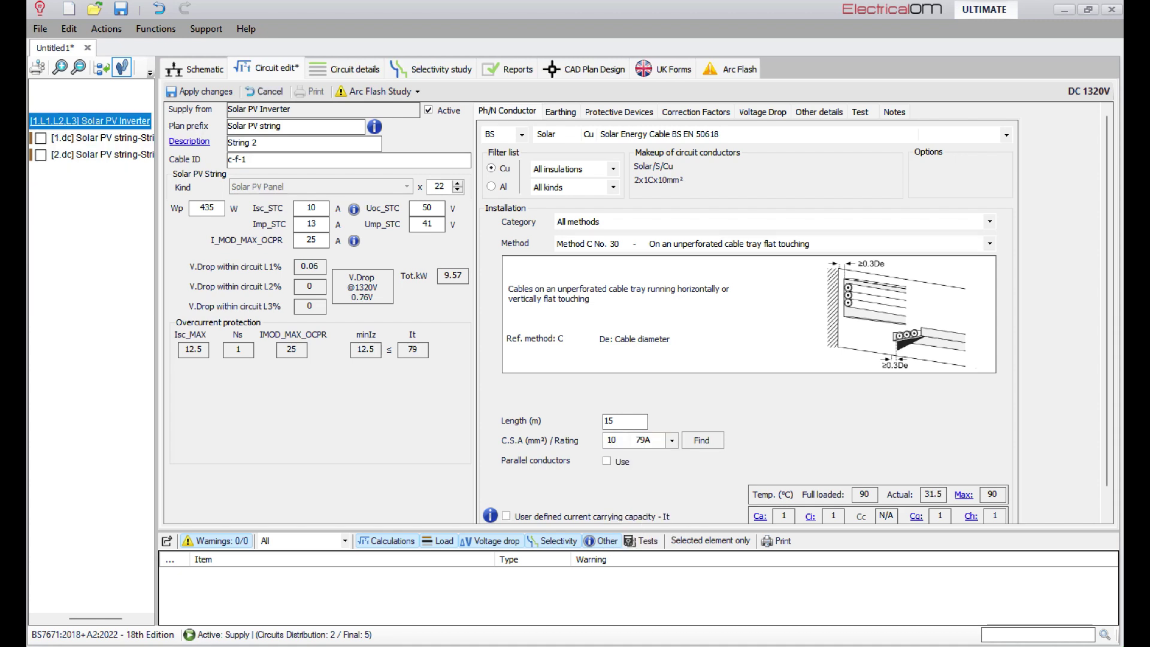
key(Return)
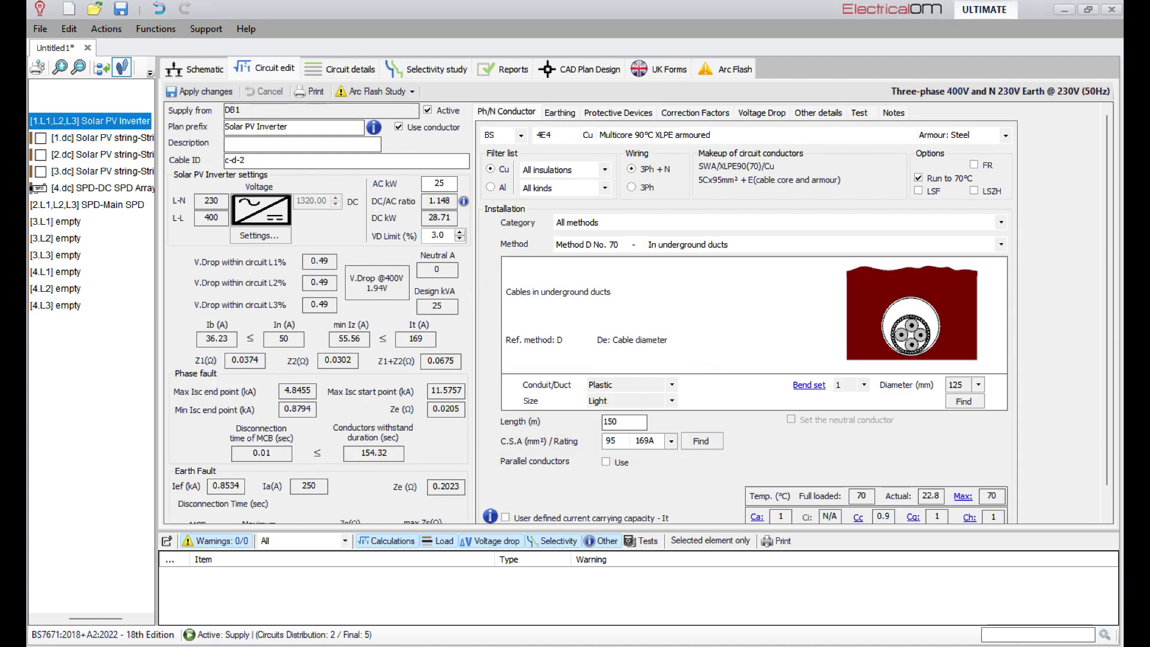
Set the inverter's voltage drop limit to 1% and its cable's cross-sectional area to 35 mm², and apply the changes
drag(449, 236, 425, 235)
text(1)
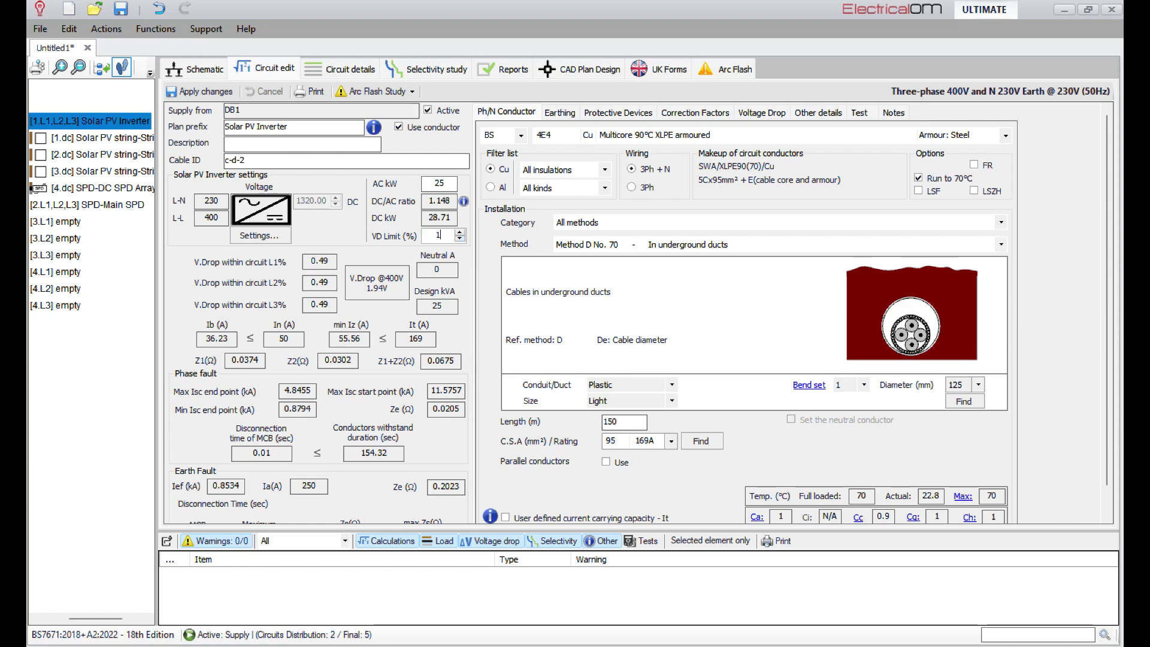
key(Tab)
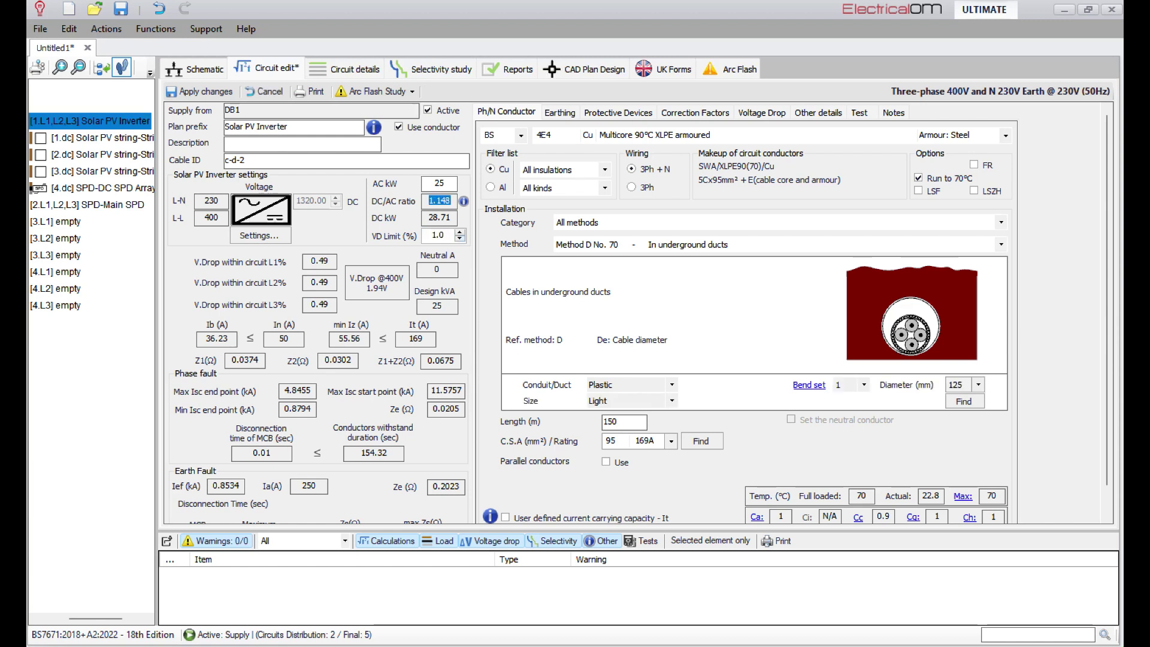
click(670, 440)
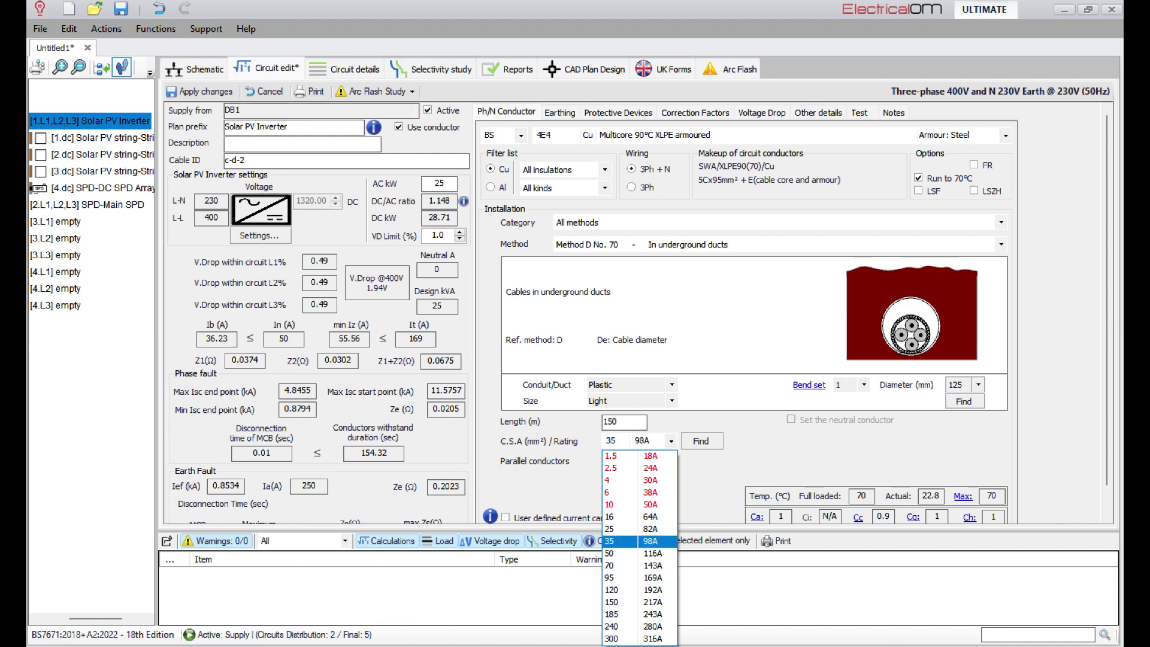
click(664, 541)
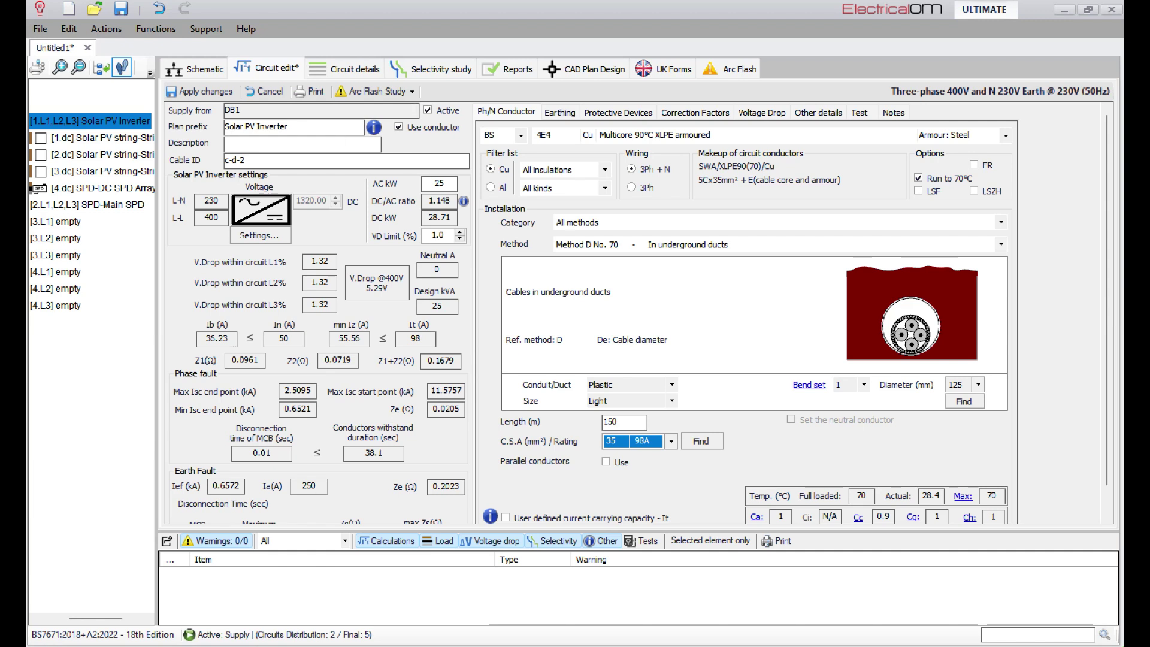
click(199, 91)
Examine the voltage rise from the inverter to the grid on the Solar PV Inverter circuit
click(760, 112)
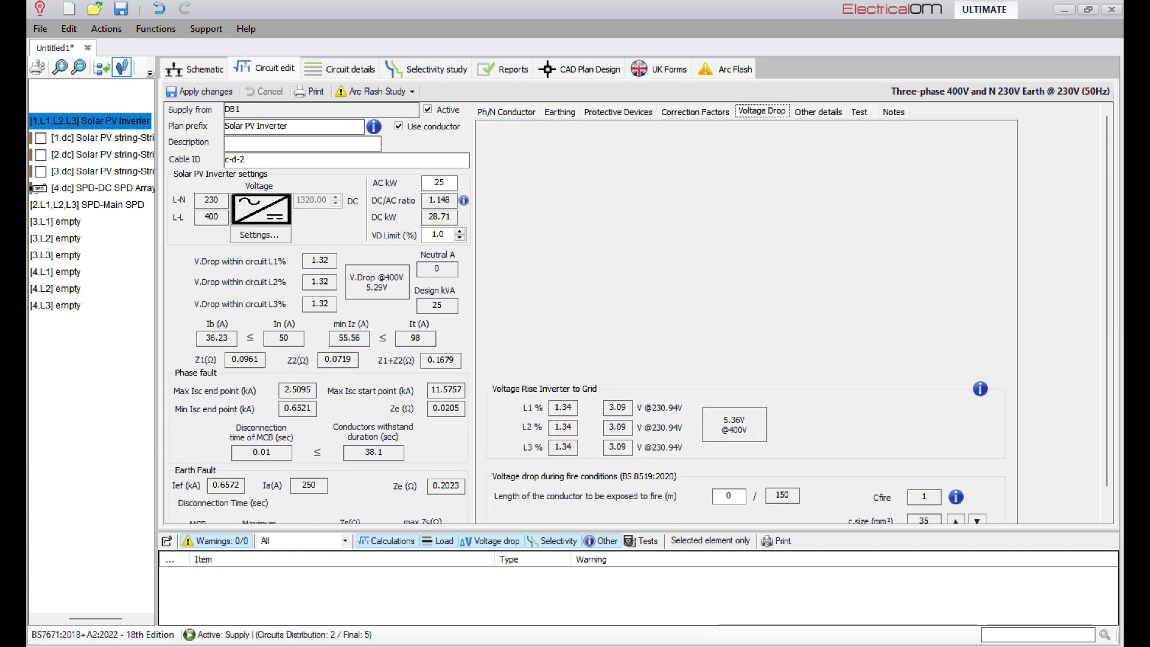
scroll(638, 313, down, 1)
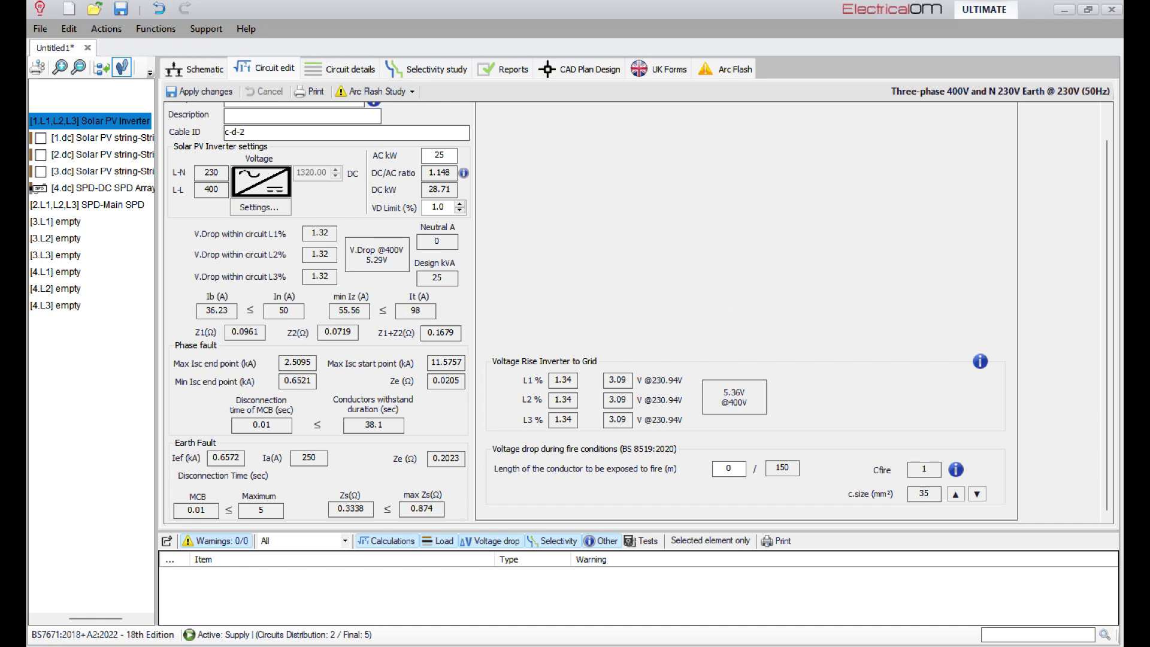
scroll(436, 227, up, 1)
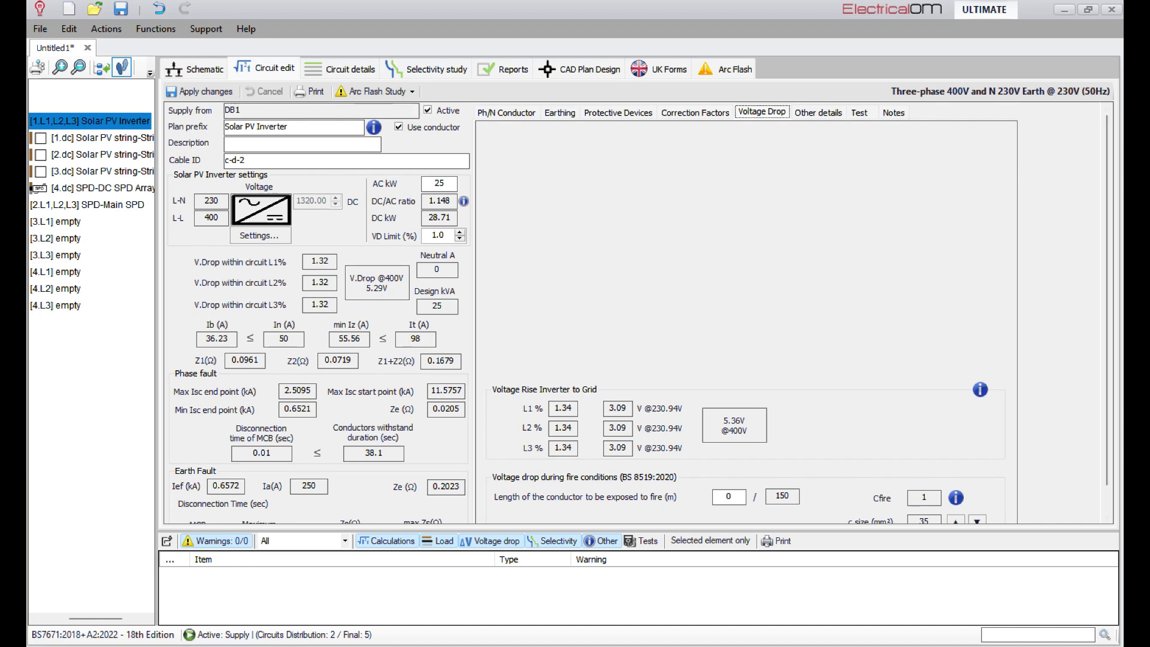
Set the Solar PV Inverter cable's cross-sectional area to 50 mm², apply it and check the voltage rise to the grid
click(506, 112)
click(670, 440)
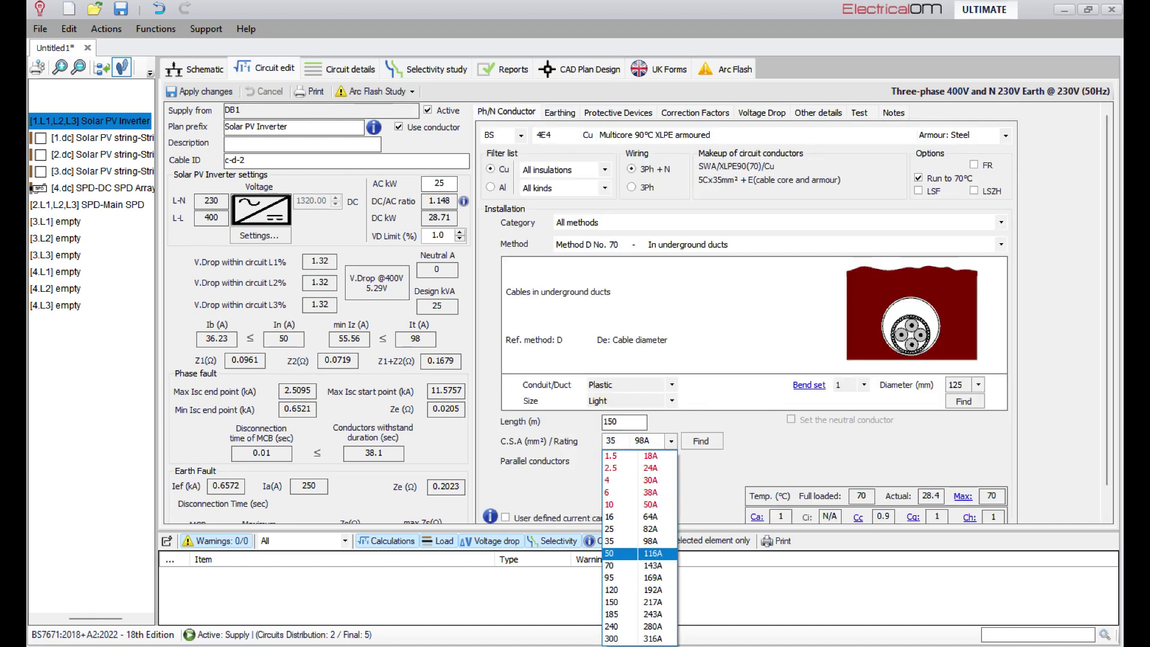
click(636, 553)
click(761, 112)
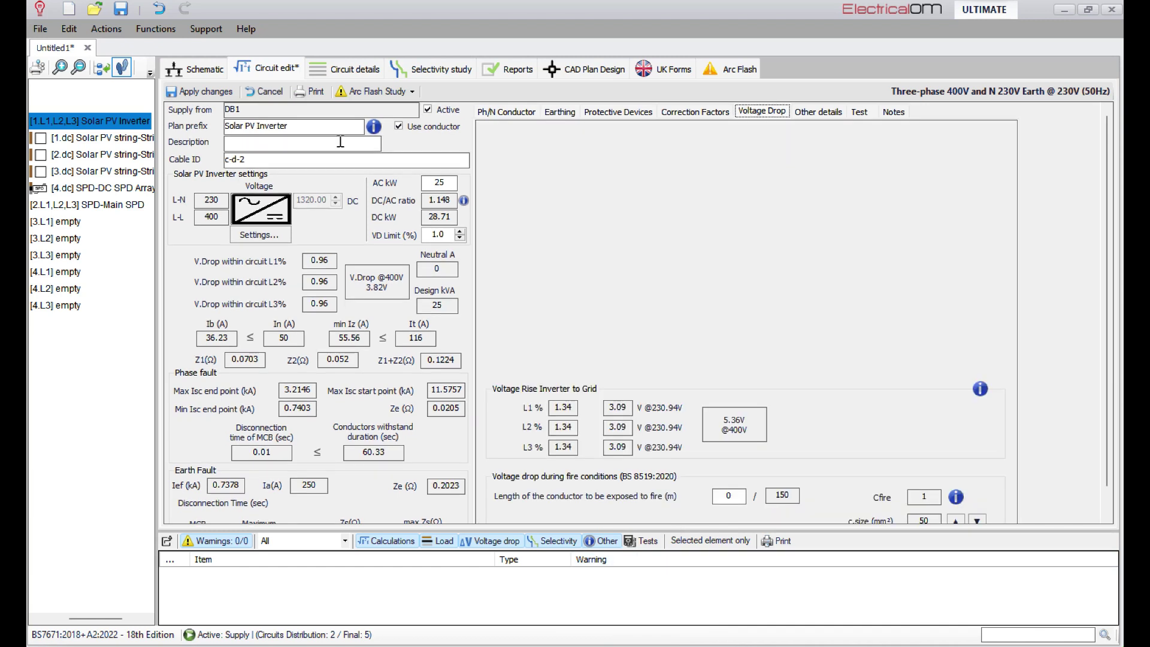
click(200, 91)
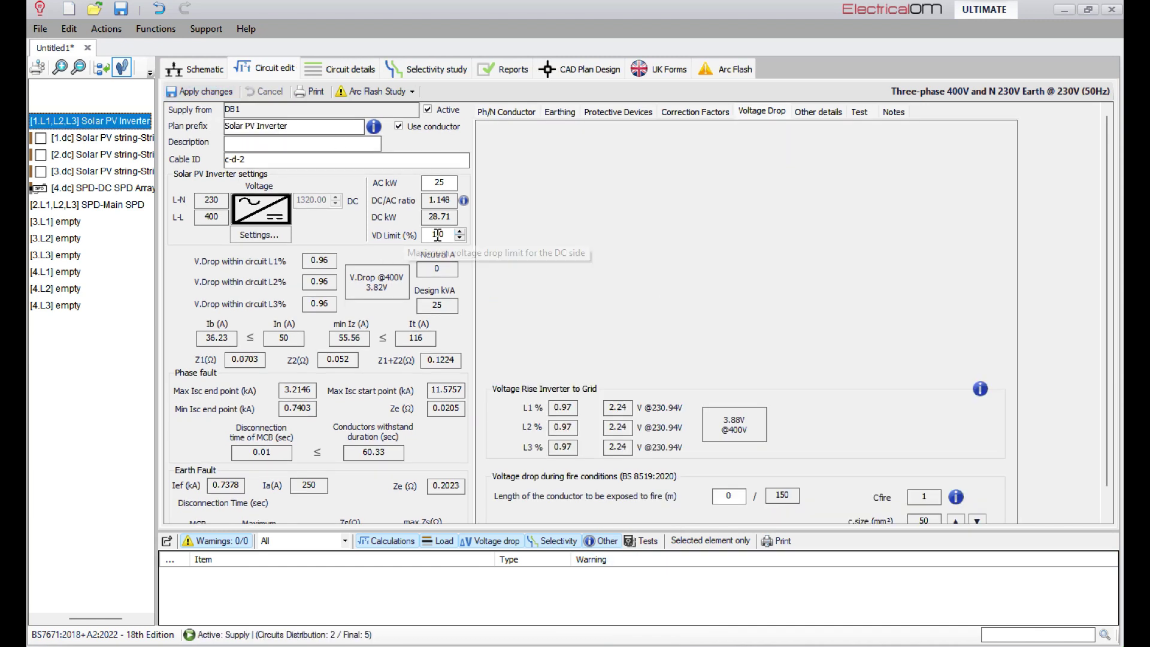
Set the Solar PV Inverter cable's cross-sectional area to 35 mm² and apply the change
click(505, 111)
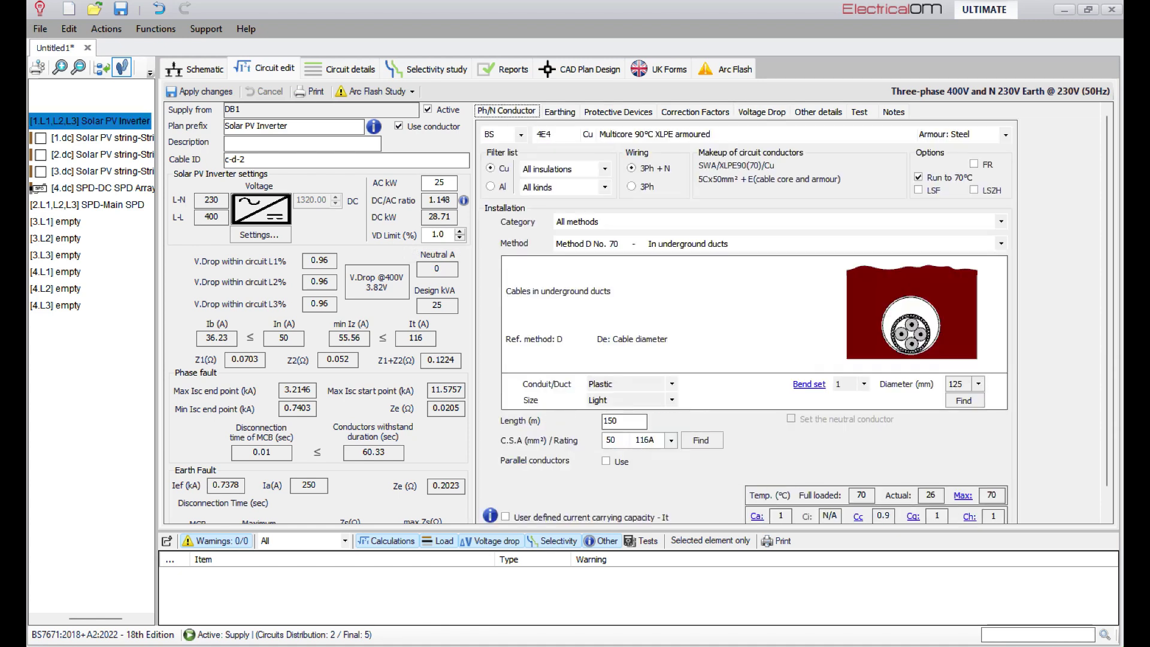
click(670, 441)
click(639, 540)
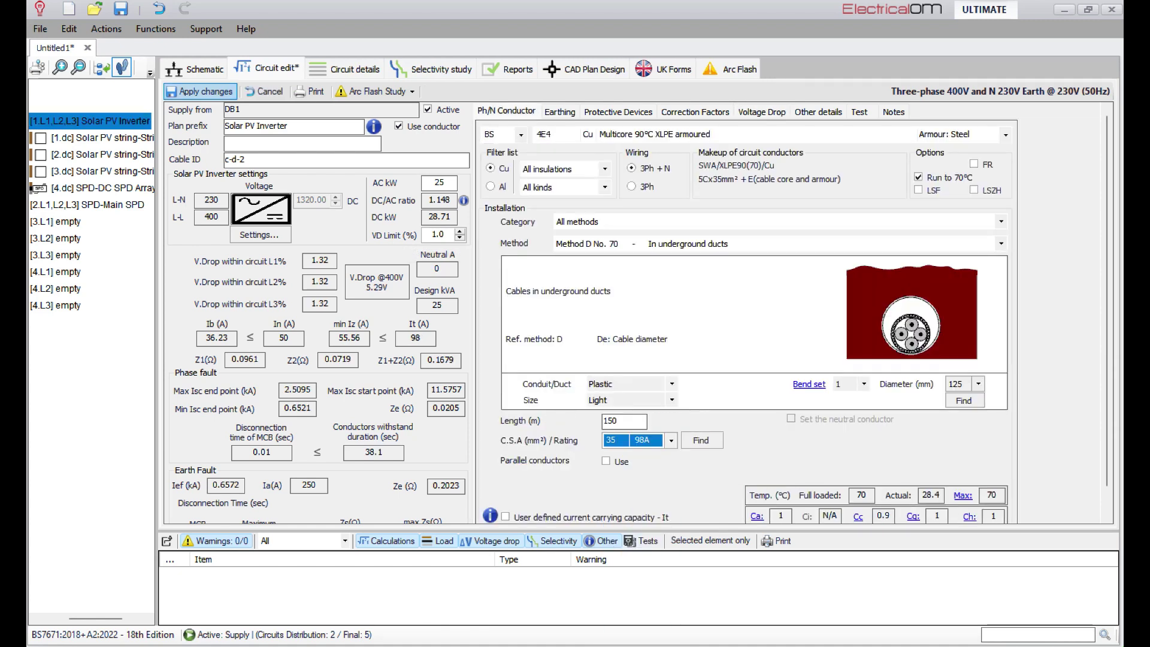
click(201, 91)
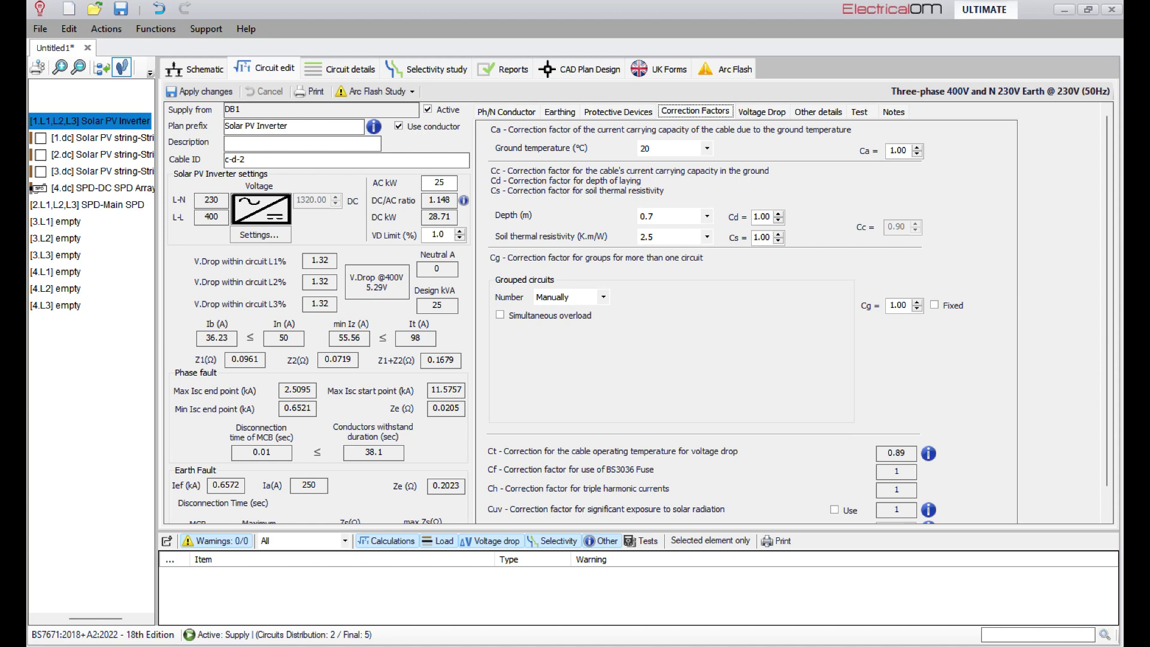
Set Solar PV String 2's cable cross-sectional area to 6 mm², check its voltage drop and apply the change
click(90, 137)
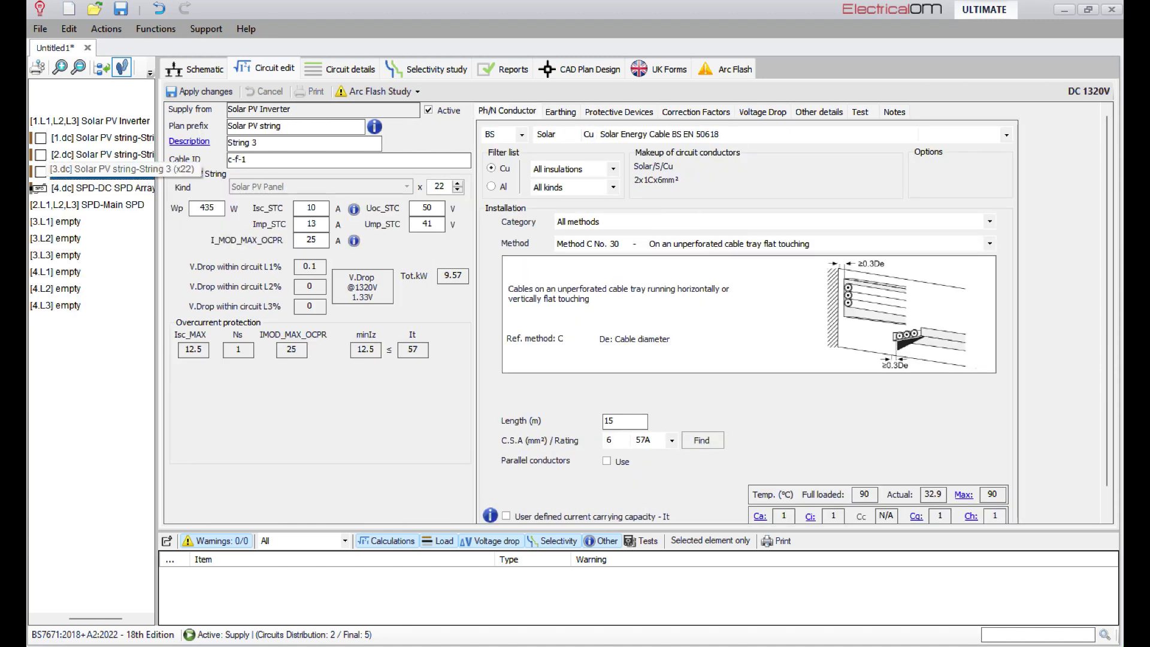
click(101, 155)
click(671, 440)
click(640, 491)
click(199, 91)
click(761, 112)
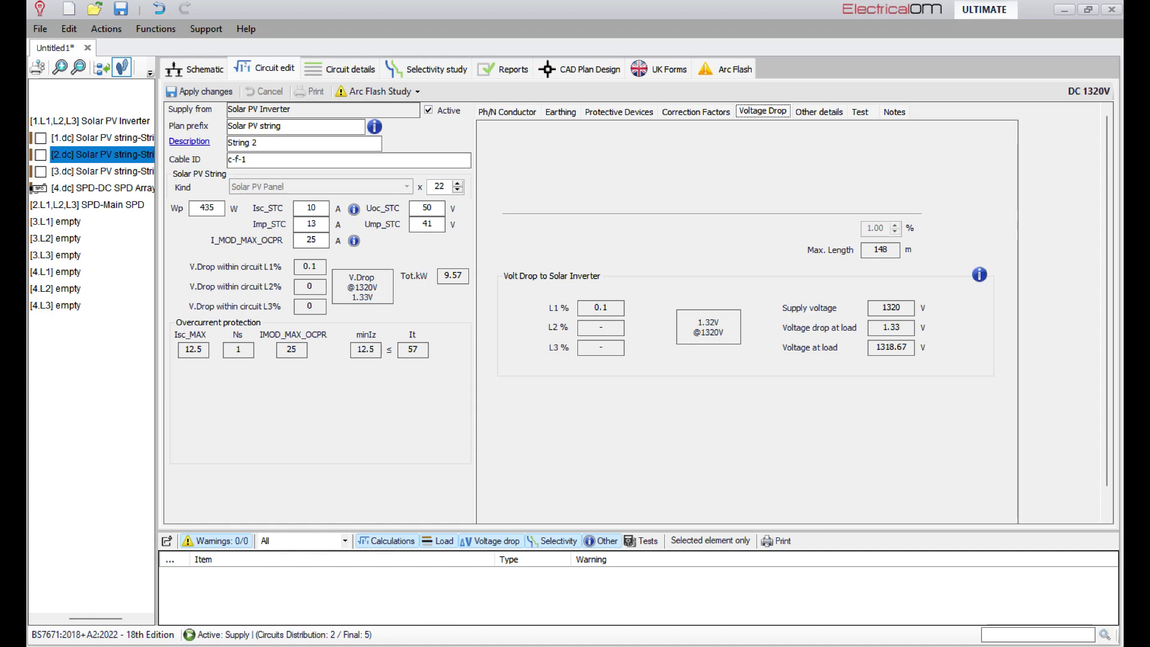
click(201, 92)
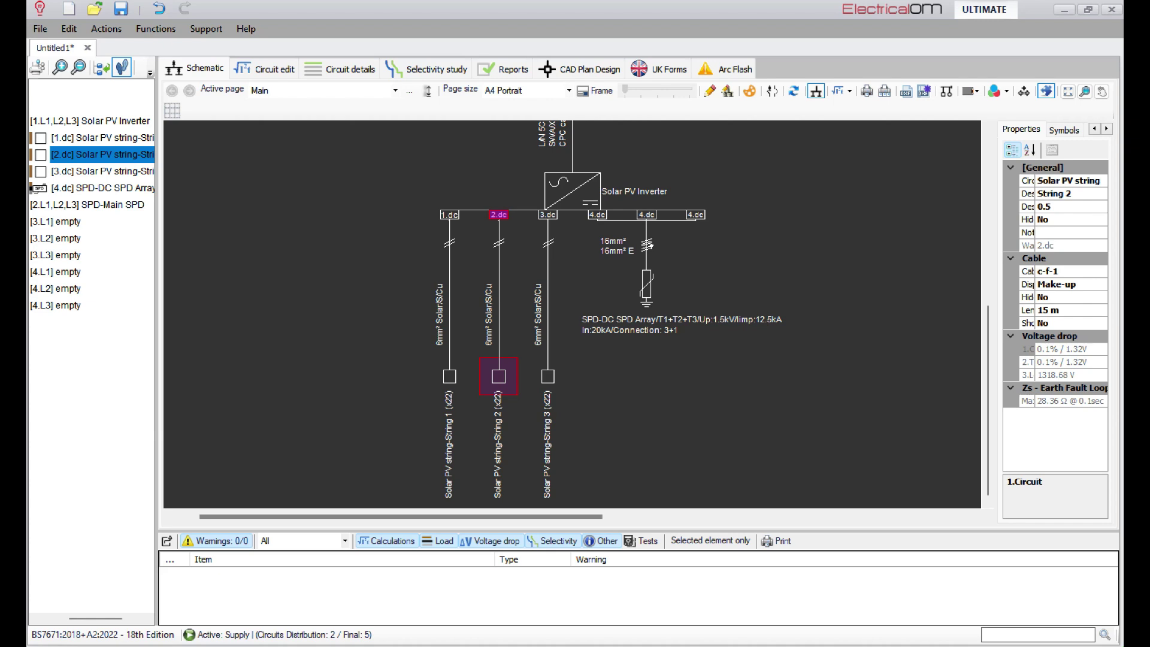
scroll(818, 354, down, 1)
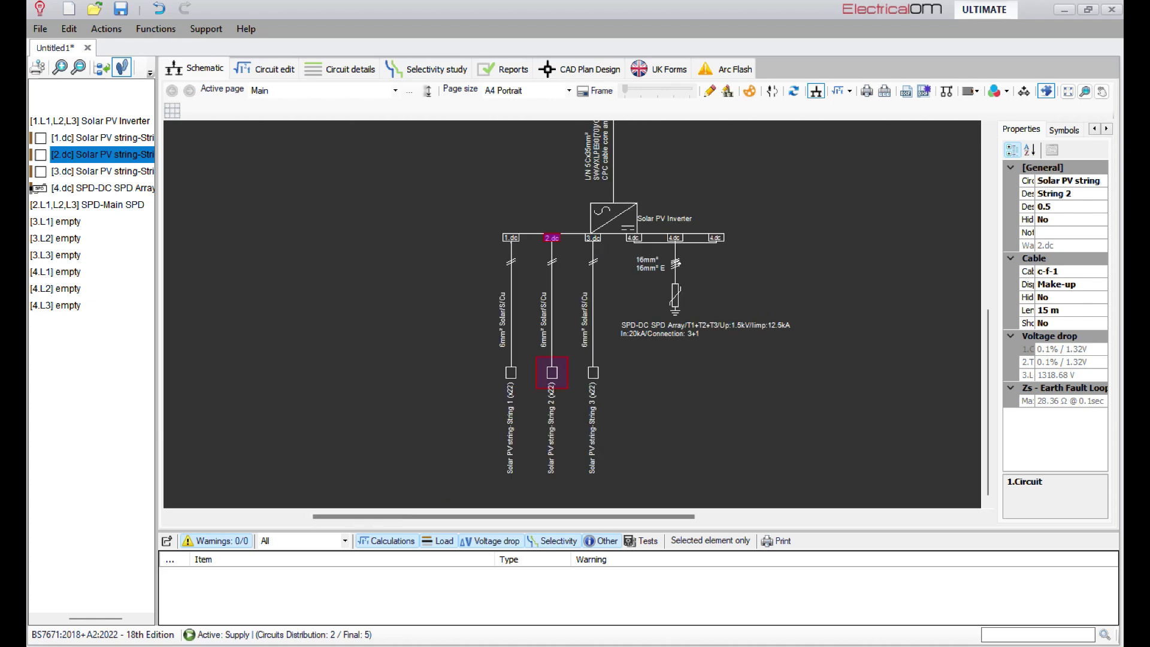
scroll(816, 353, down, 1)
scroll(817, 350, down, 2)
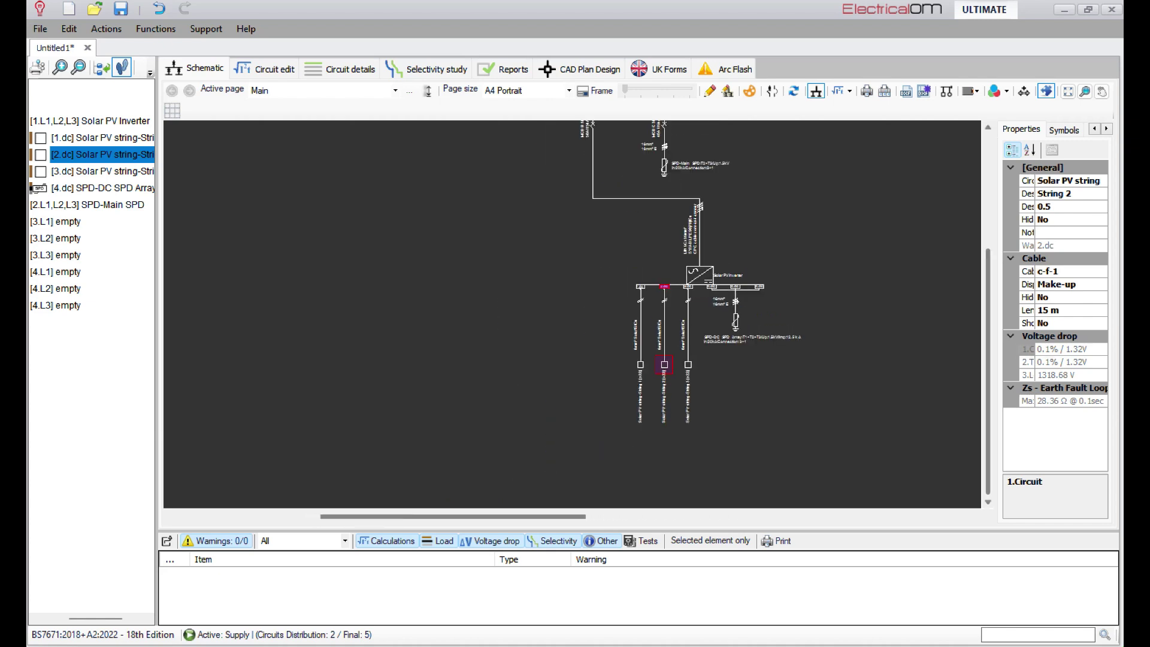
drag(988, 354, 987, 260)
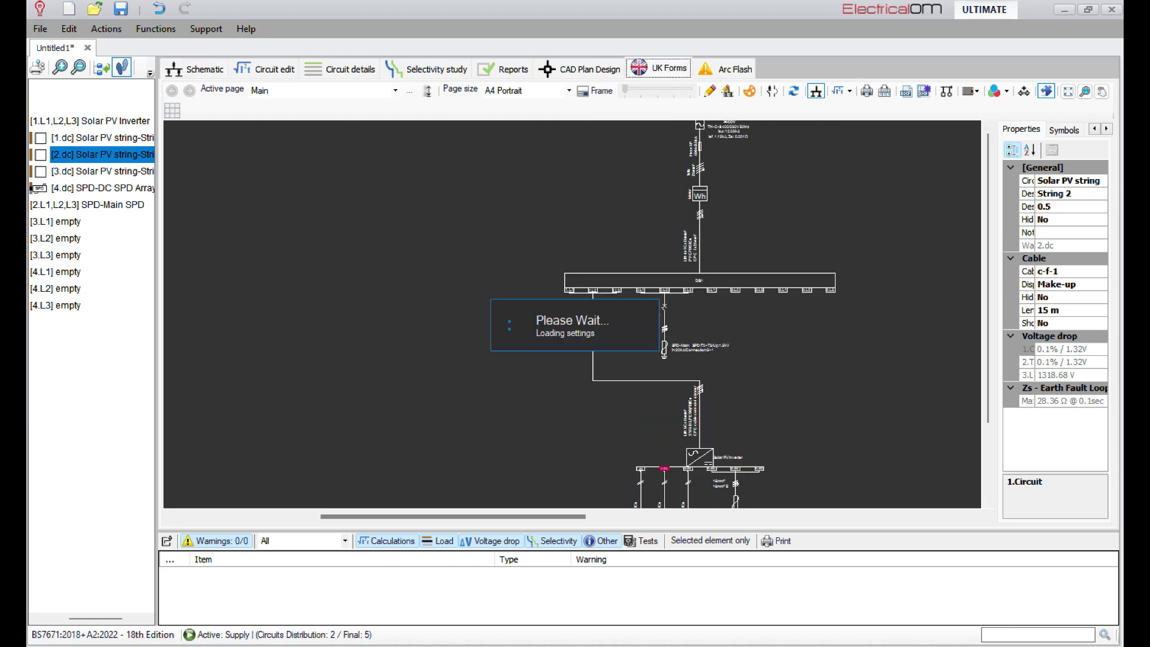
Create a new domestic BS 7671:2018 + A2:2022 Electrical Installation Certificate
click(659, 69)
click(208, 96)
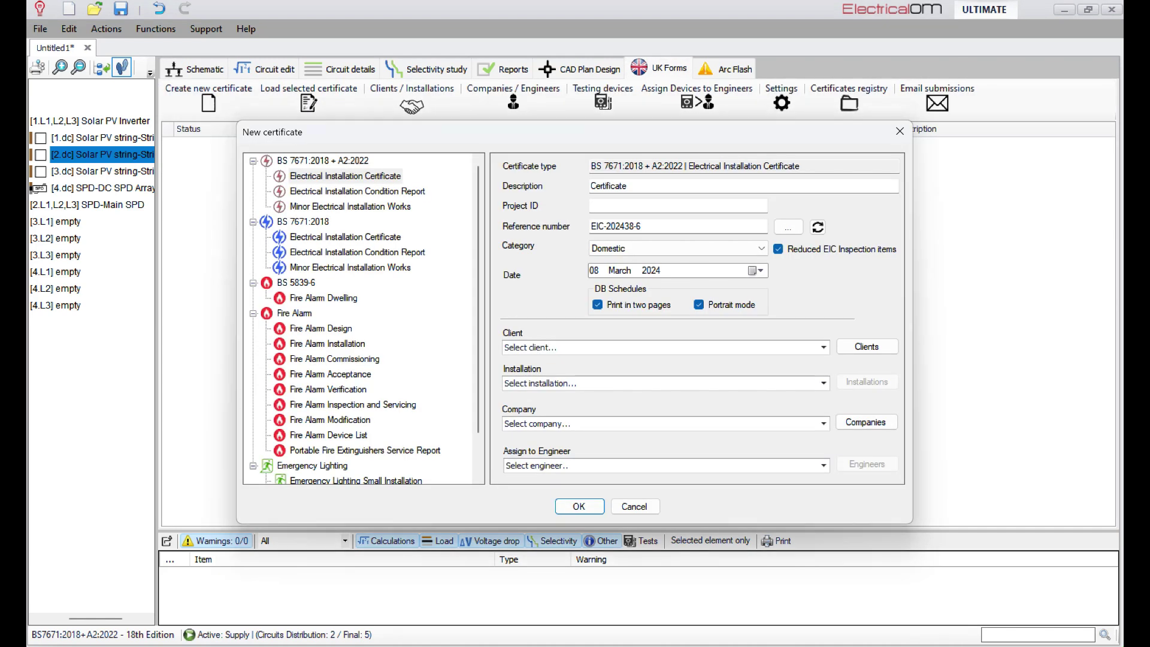
key(Return)
click(395, 179)
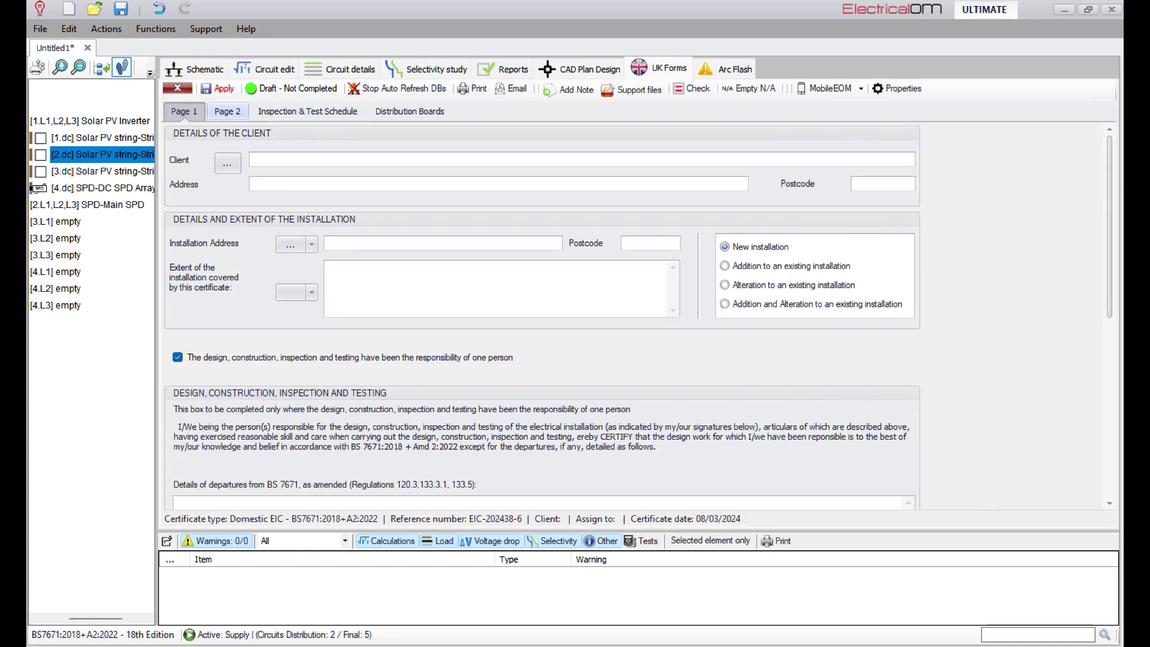
Look through the certificate's second page and Inspection & Test Schedule, and display the distribution board schedule for DB1
click(227, 111)
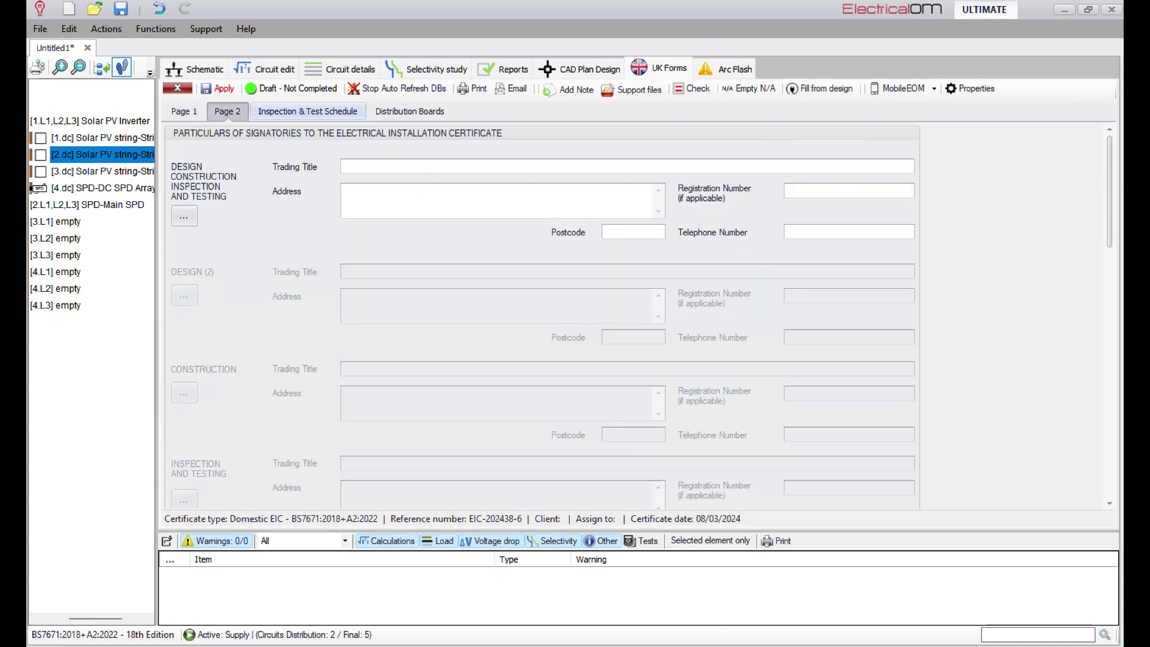
click(307, 111)
click(409, 112)
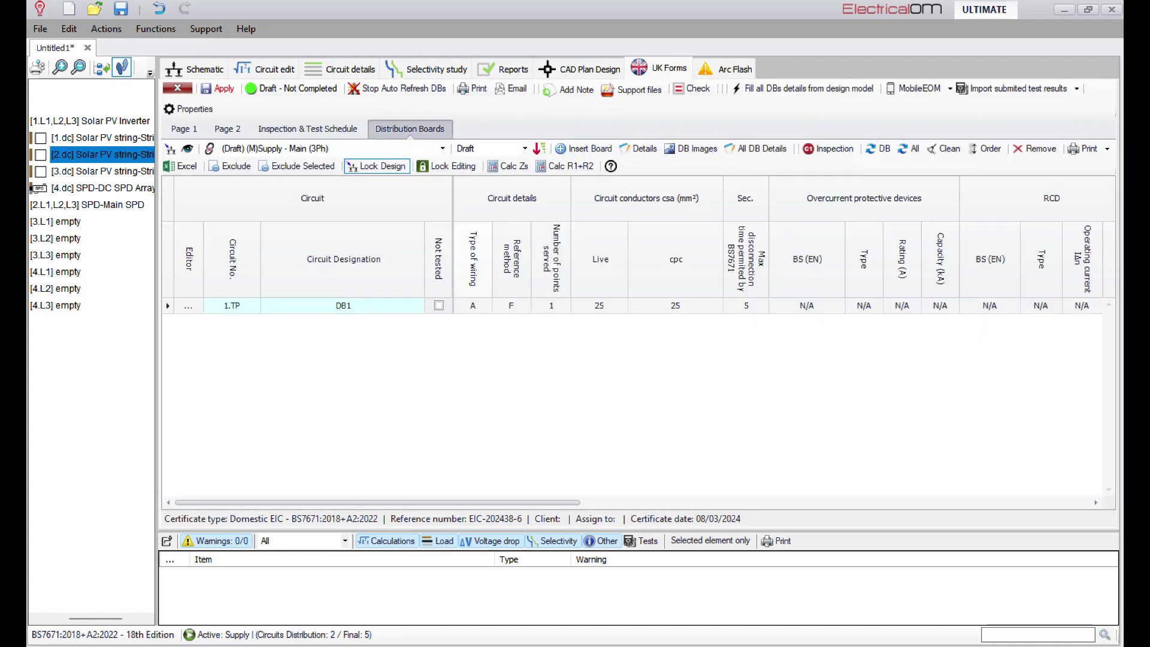
click(441, 149)
click(405, 171)
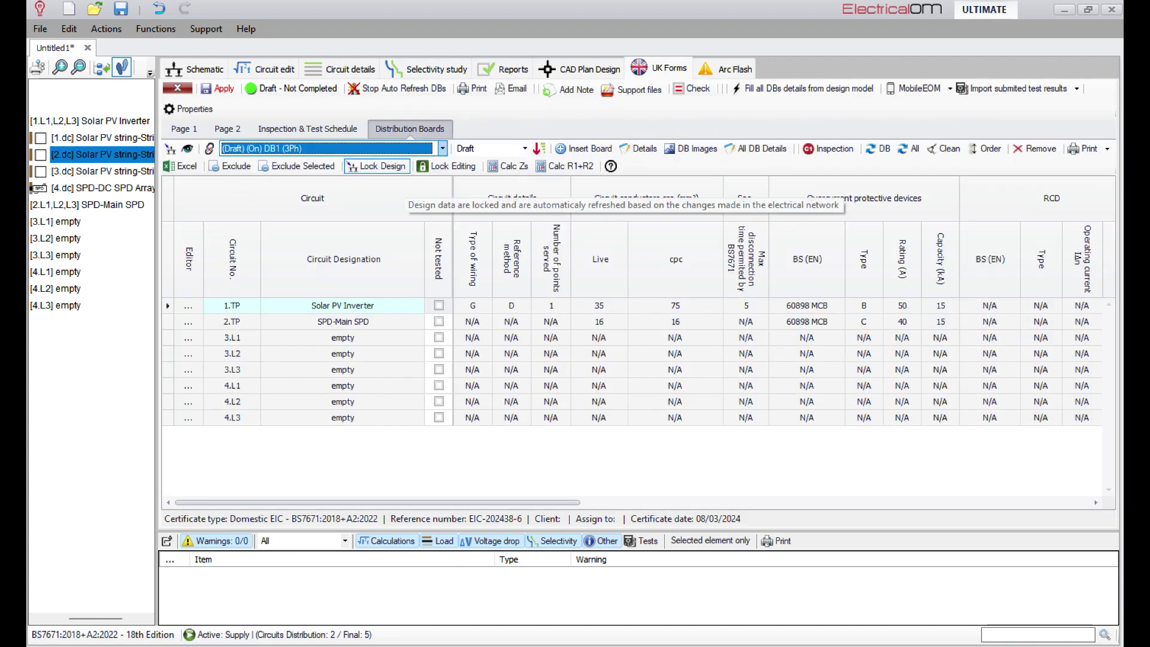
View DB1's test result columns, and display the Solar PV Inverter board's schedule to review its string circuits
drag(377, 501, 837, 502)
key(alt+Down)
key(Down)
key(Return)
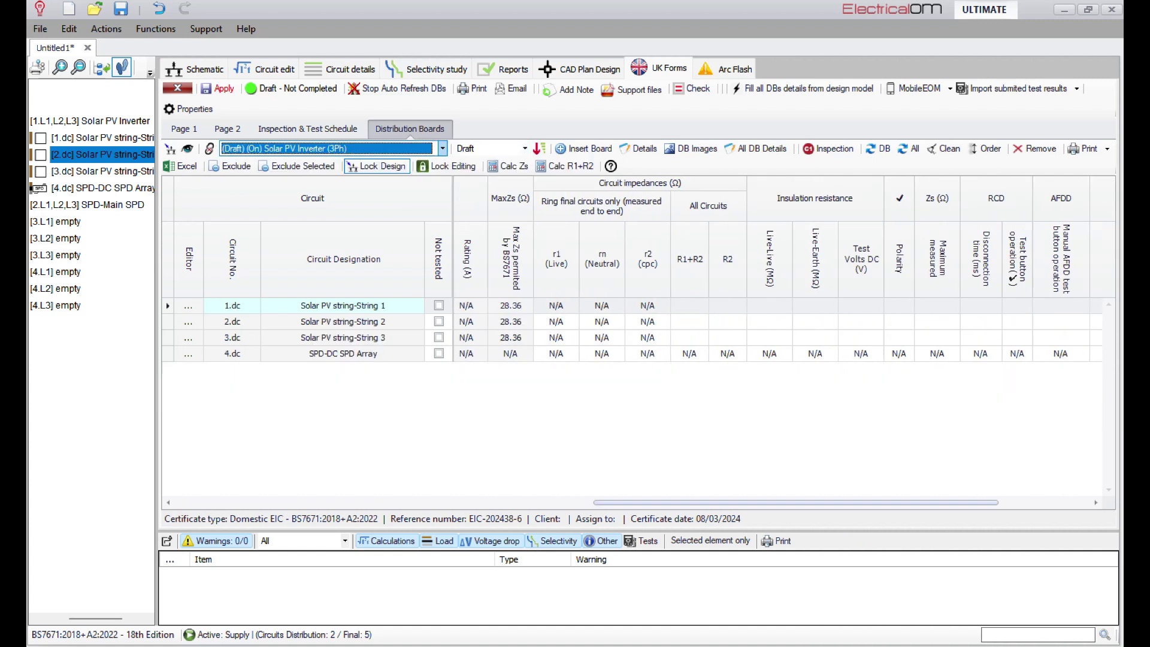
scroll(637, 360, left, 6)
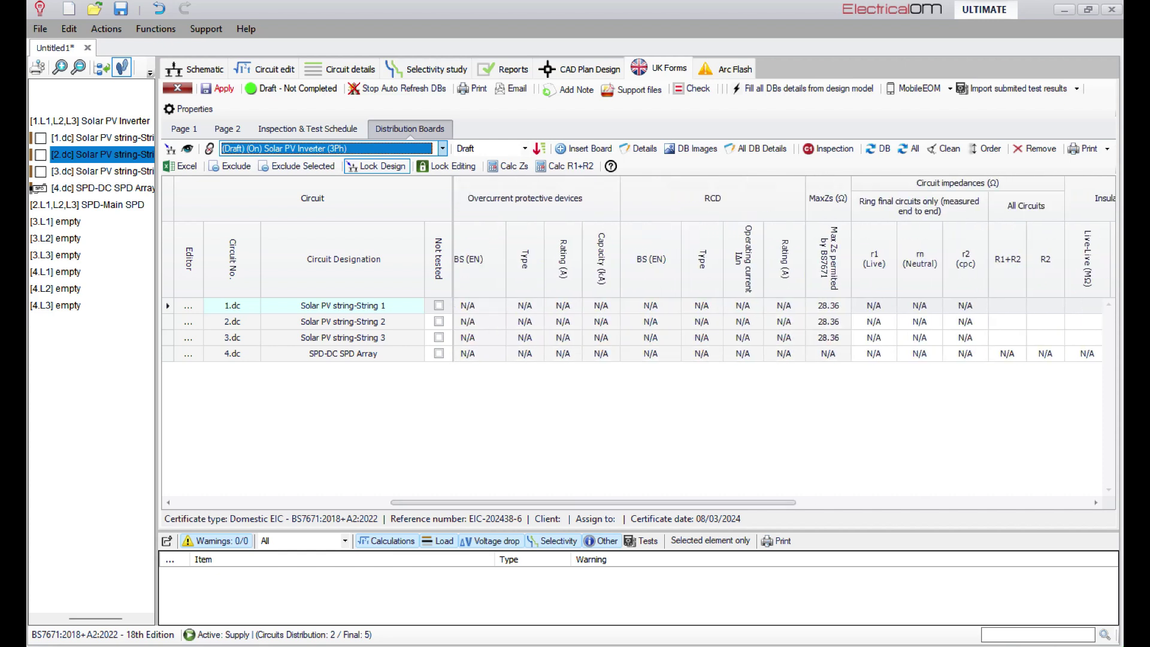
Return to DB1's schedule and examine its protective device, maximum Zs and test result columns, accepting the default engineer and instrument details
key(alt+Down)
key(Up)
key(Return)
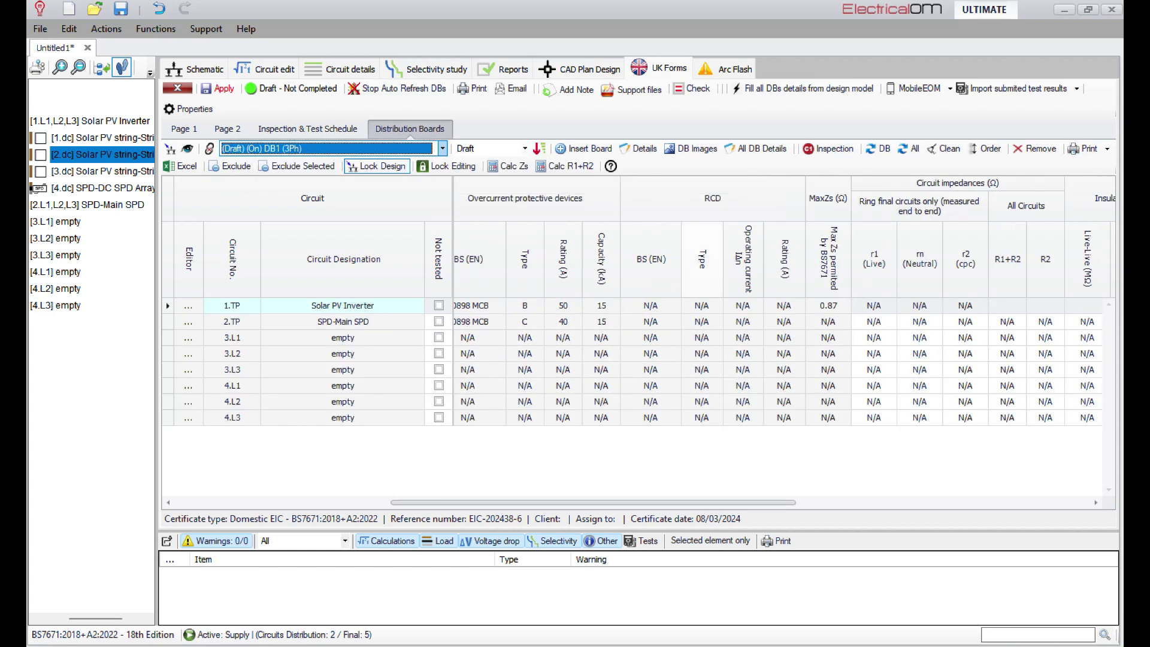
scroll(637, 360, right, 6)
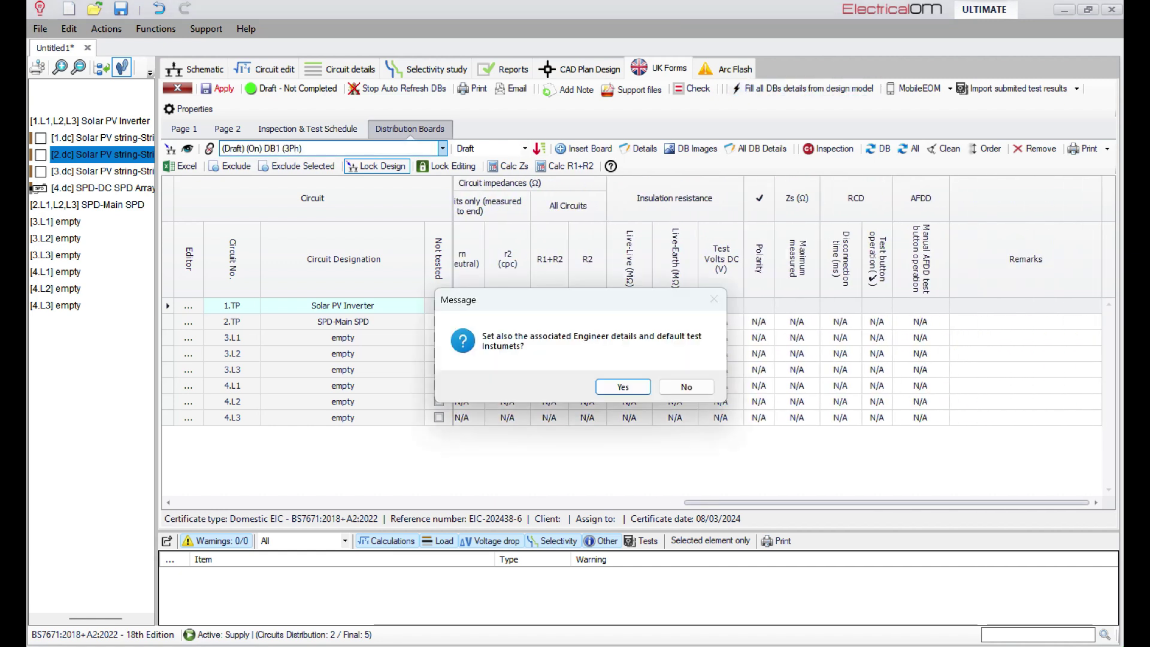
key(Return)
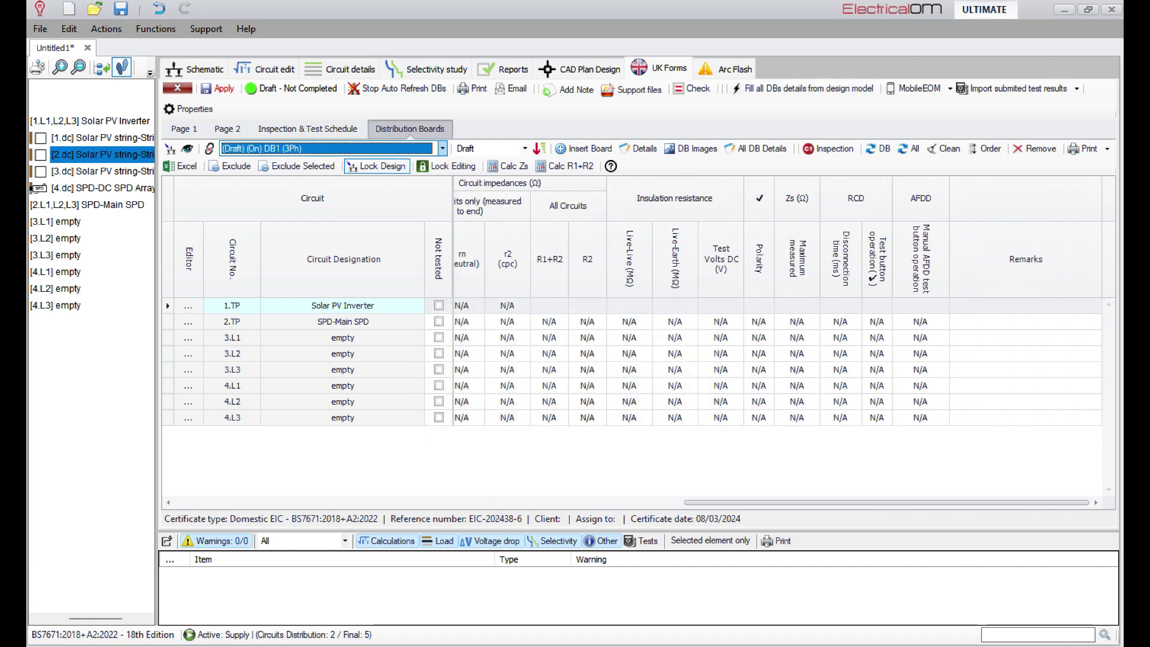
scroll(638, 359, left, 4)
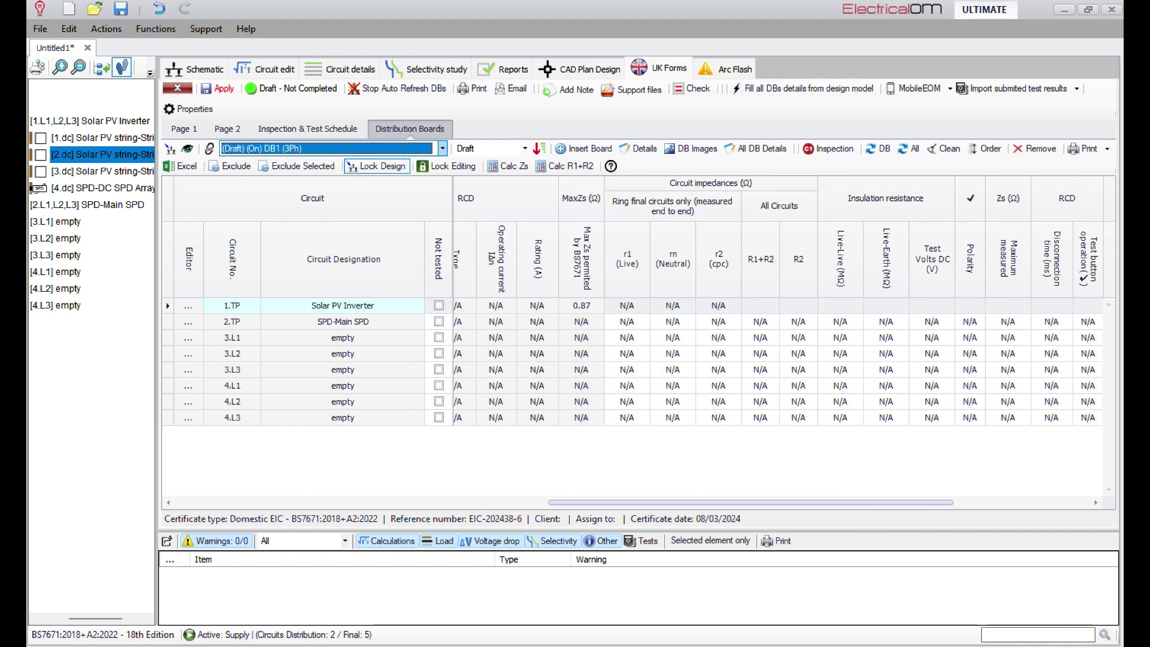
scroll(638, 360, right, 3)
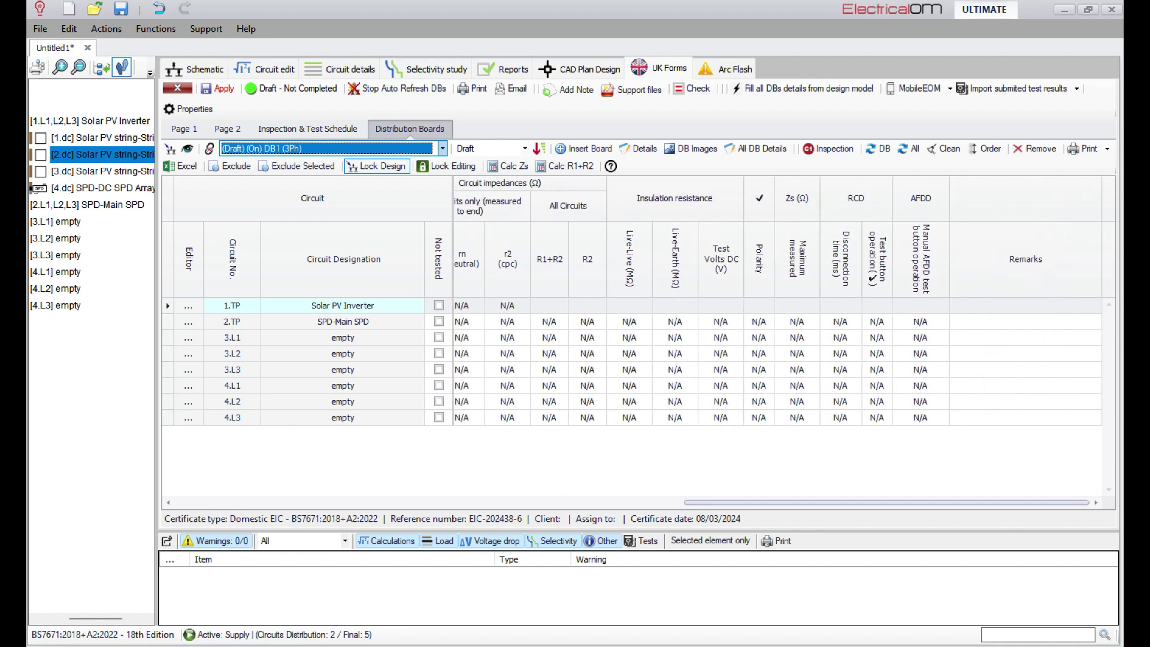
Try to import the submitted test results for all distribution boards, after looking at the MobileEOM import options
click(1018, 88)
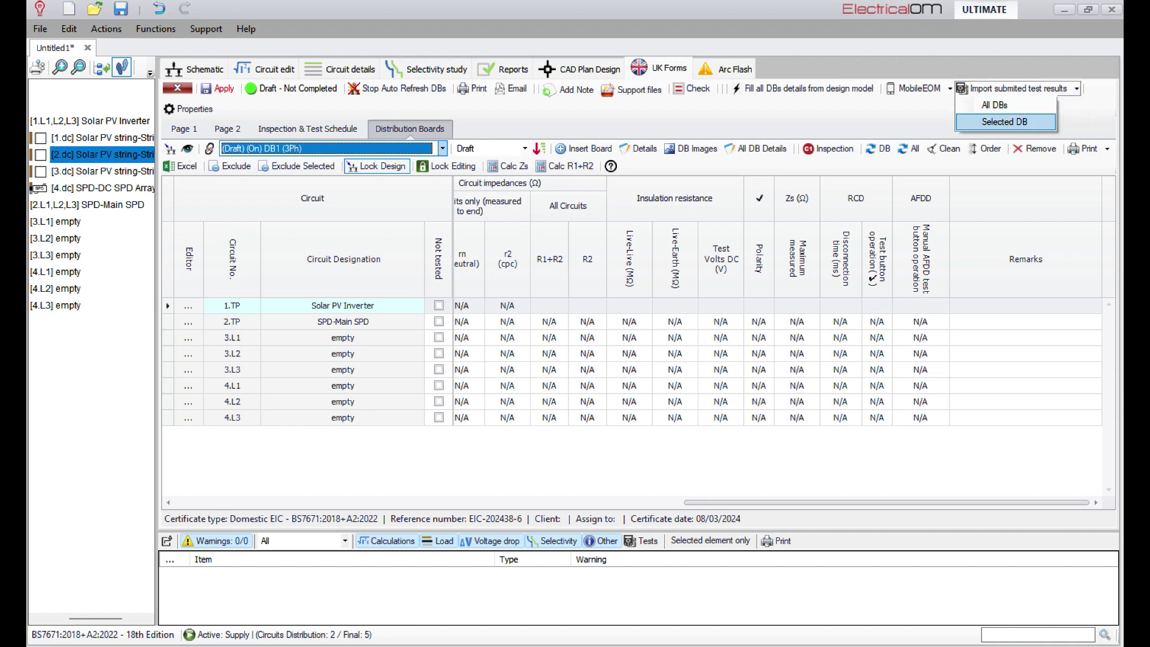
click(922, 89)
mouse_move(958, 106)
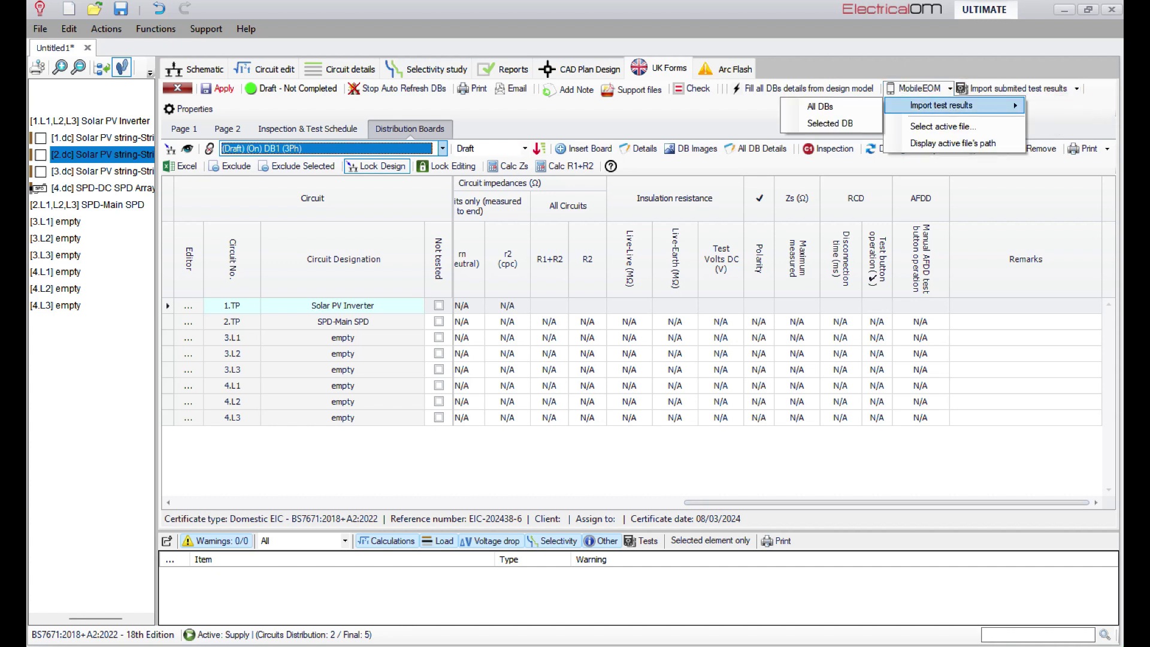
click(1018, 89)
click(1018, 88)
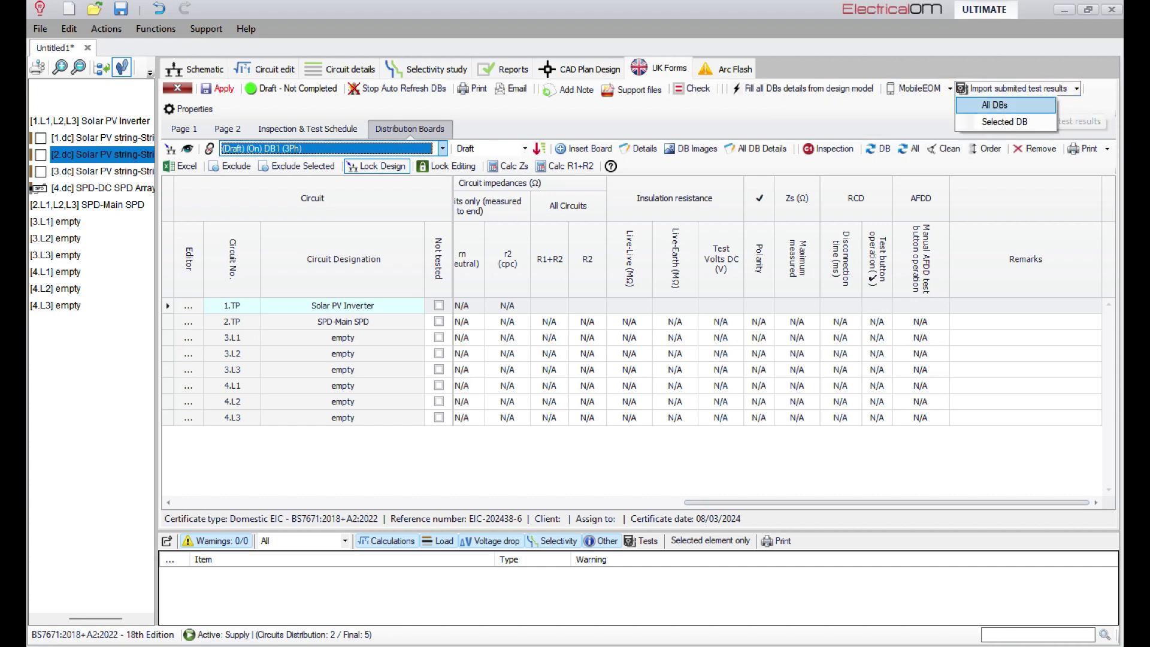
click(982, 106)
click(643, 386)
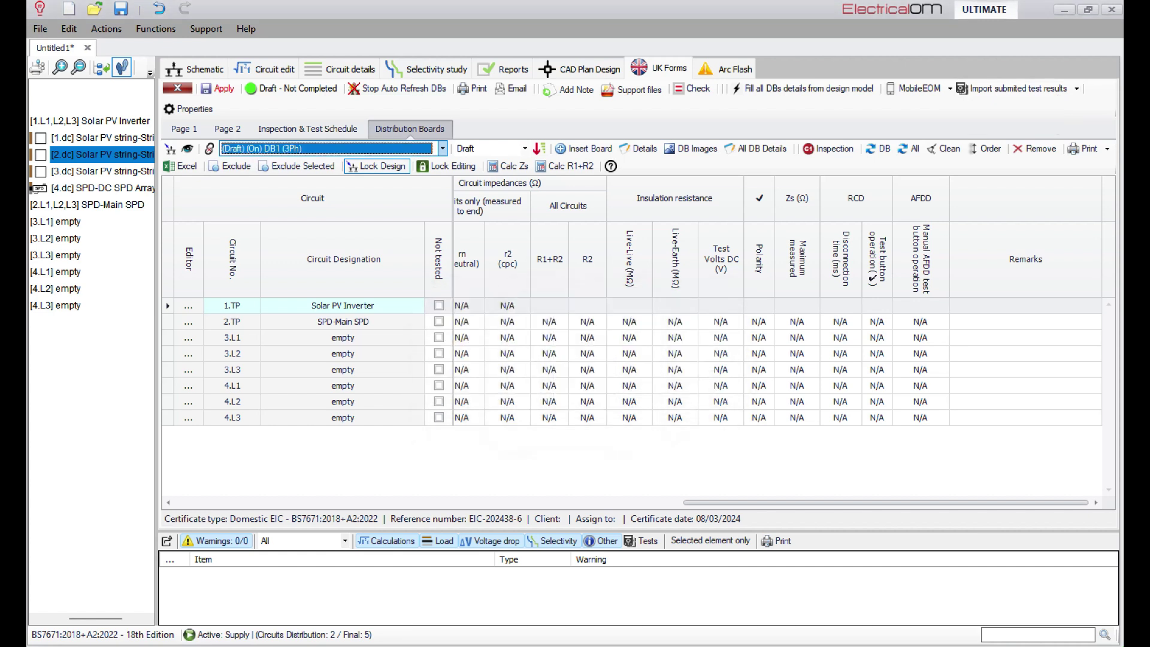
Run a check for missing entries in the certificate and view its list of support PDFs
click(691, 88)
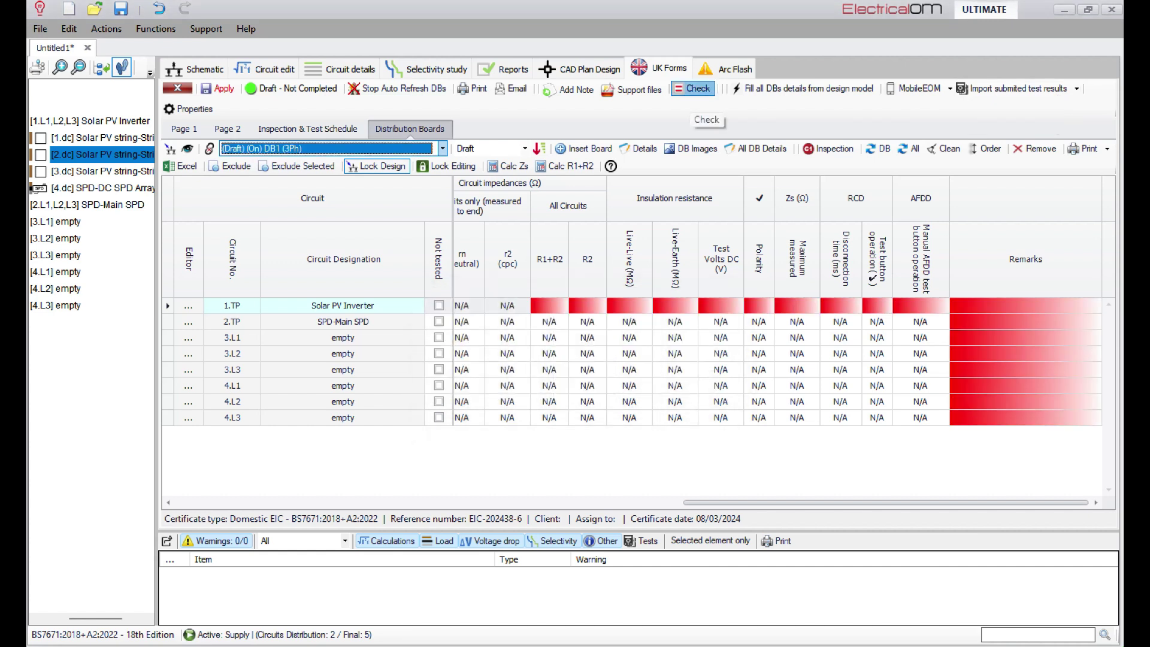
click(632, 90)
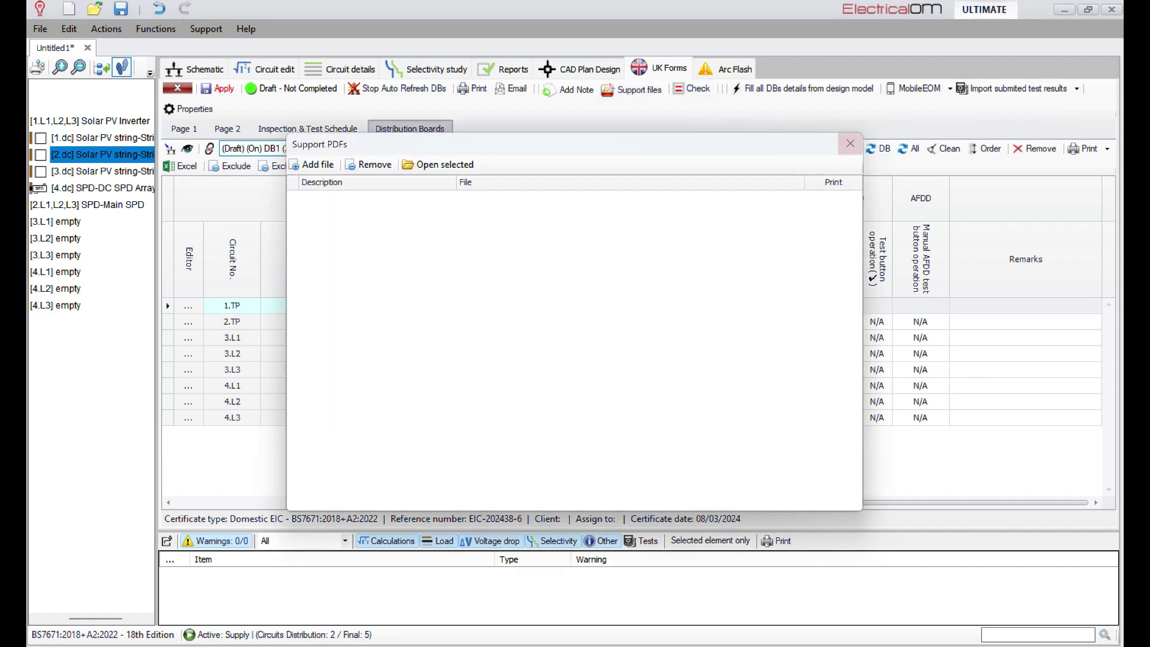
click(849, 143)
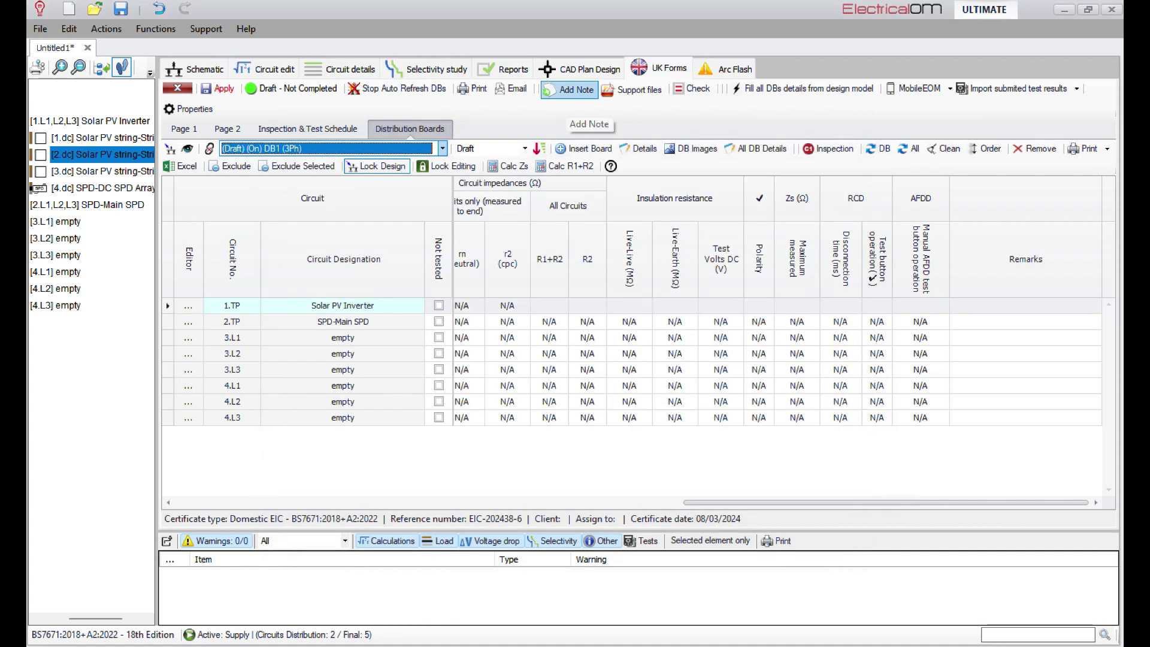
View the CAD floor plan design and the selectivity study for Solar PV String 2
click(579, 68)
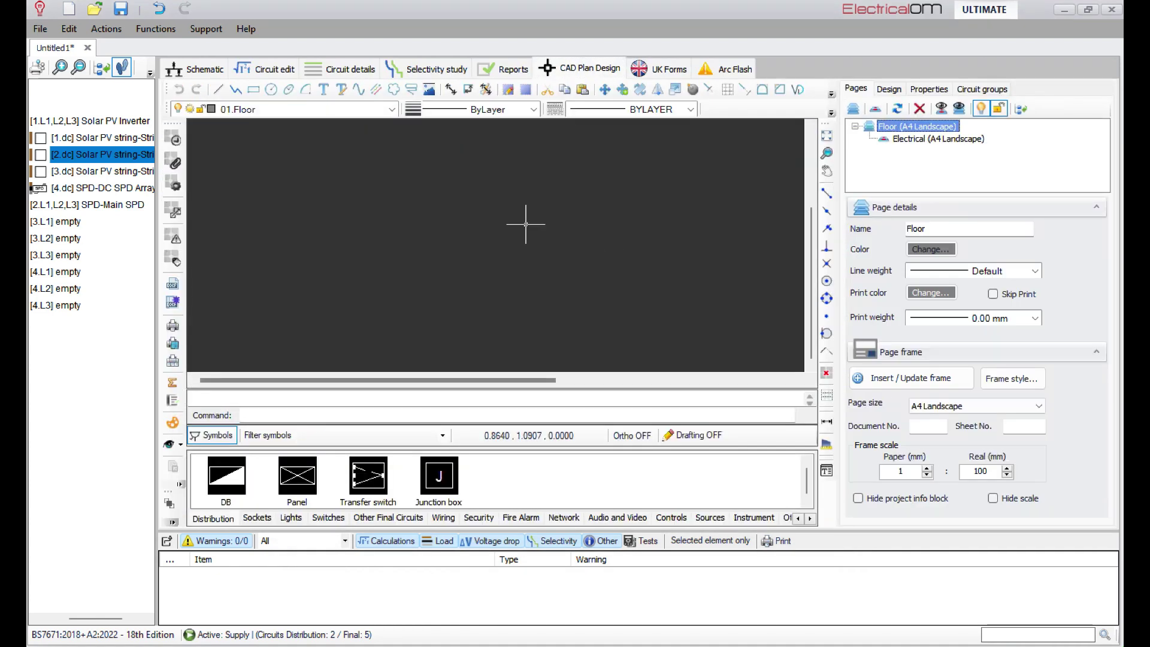
click(436, 69)
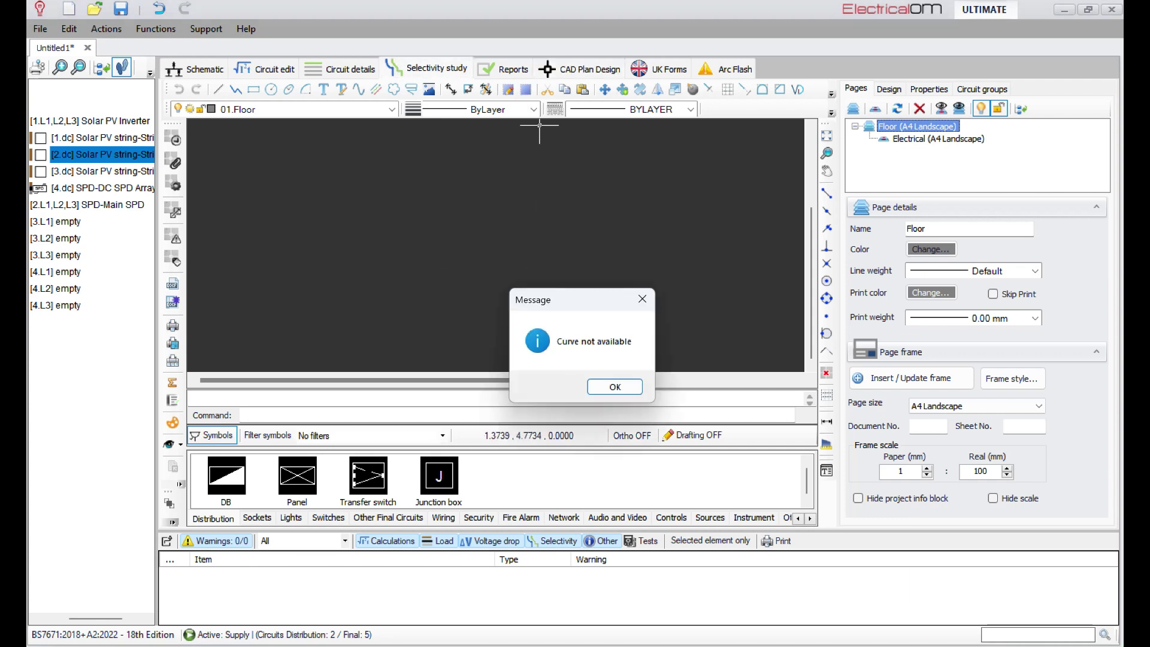
key(Return)
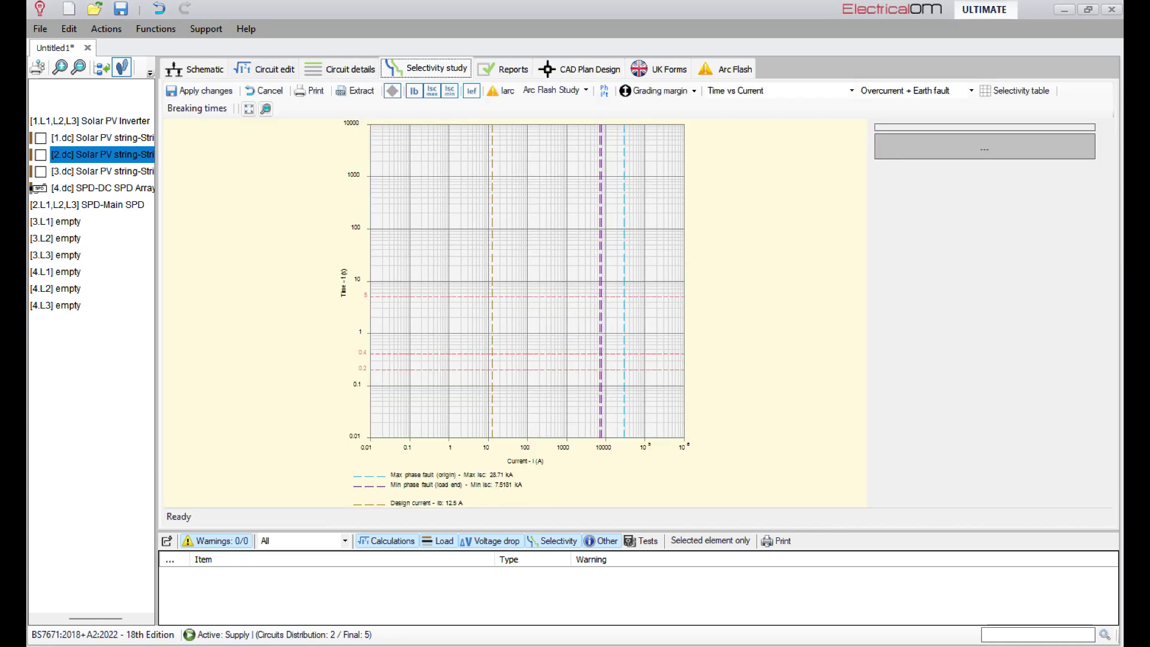
Widen the circuit tree and the properties pane beside the schematic, and review the schematic from the supply to the PV strings
click(193, 69)
scroll(500, 277, down, 2)
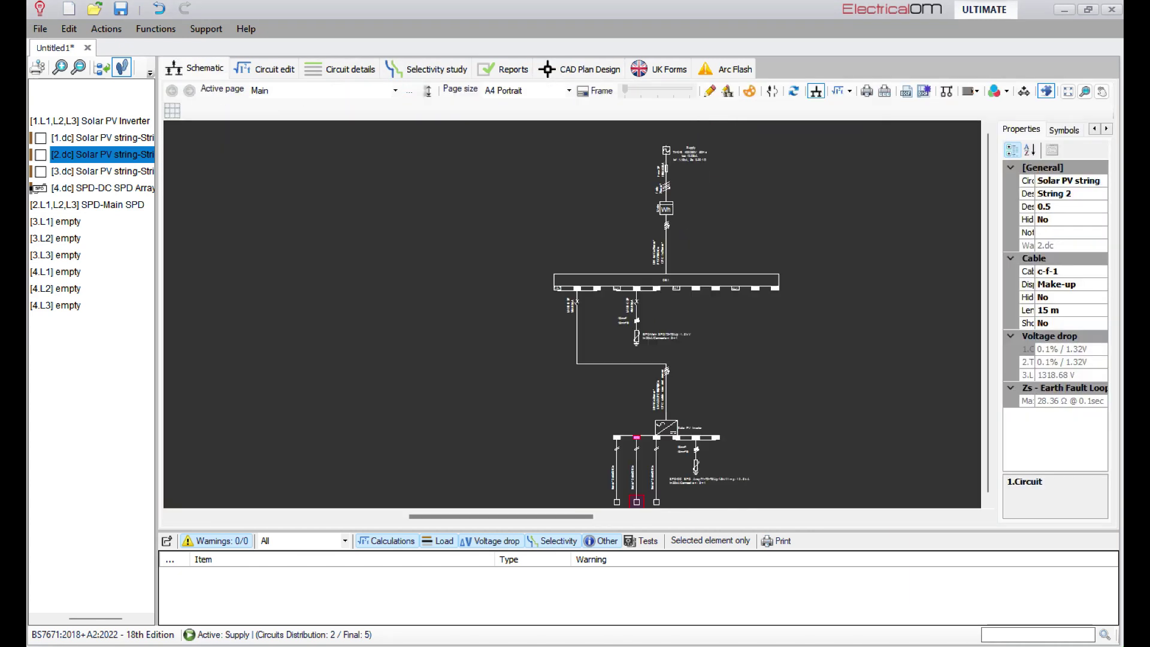
drag(156, 306, 325, 341)
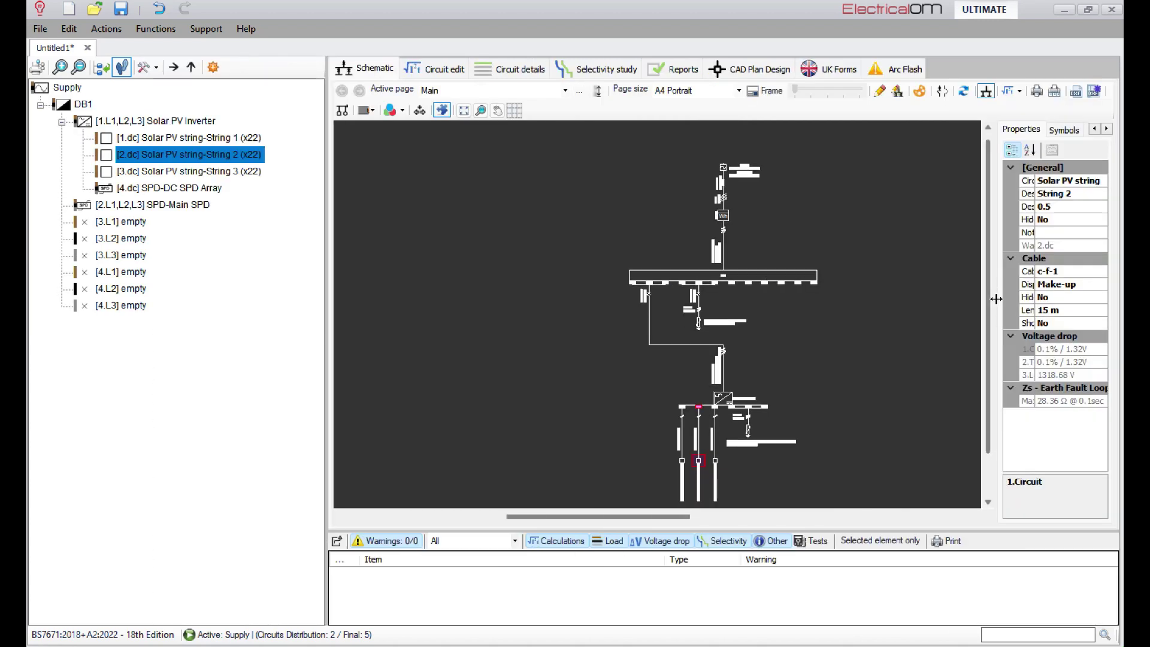
drag(996, 300, 933, 300)
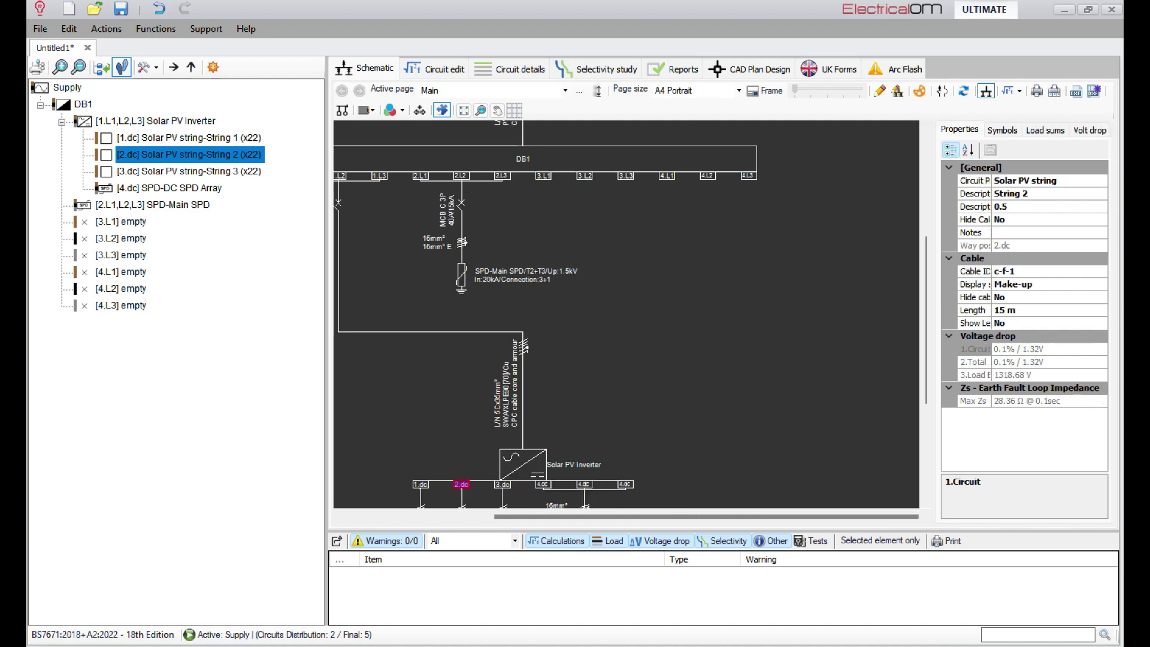
scroll(626, 314, up, 4)
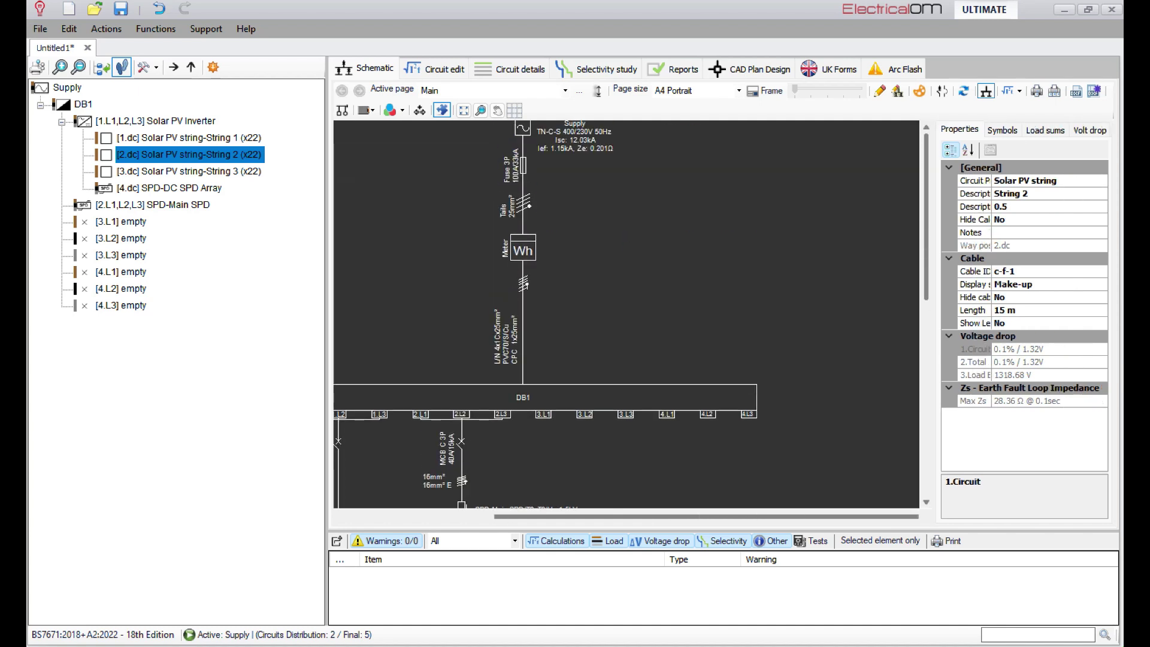
scroll(626, 314, down, 7)
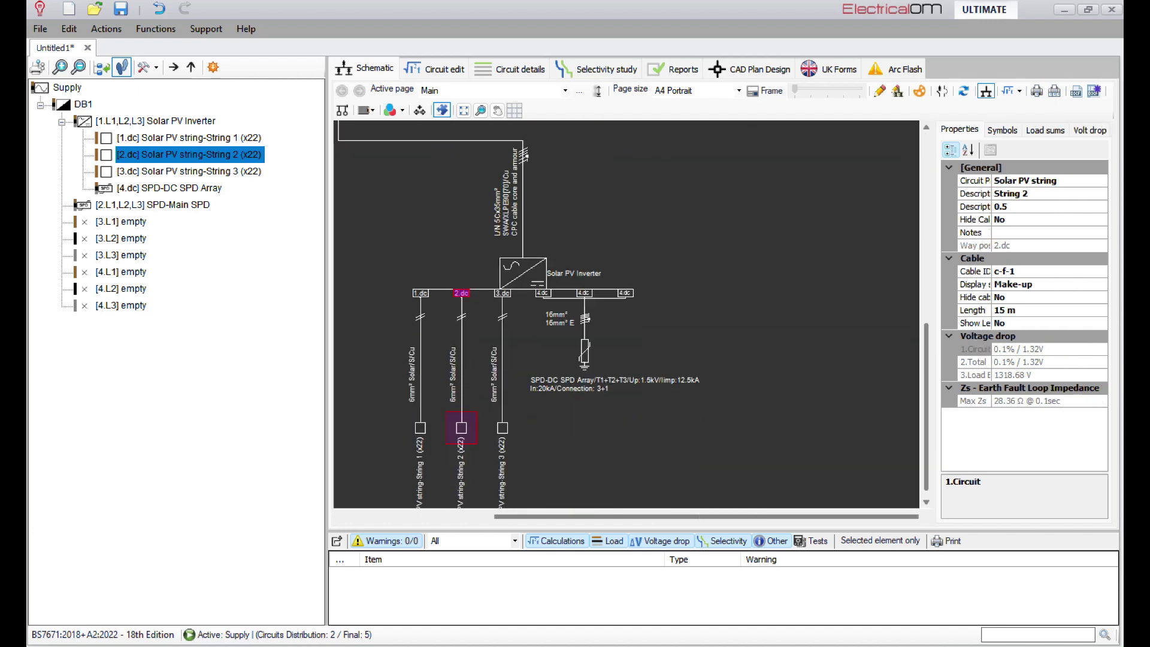